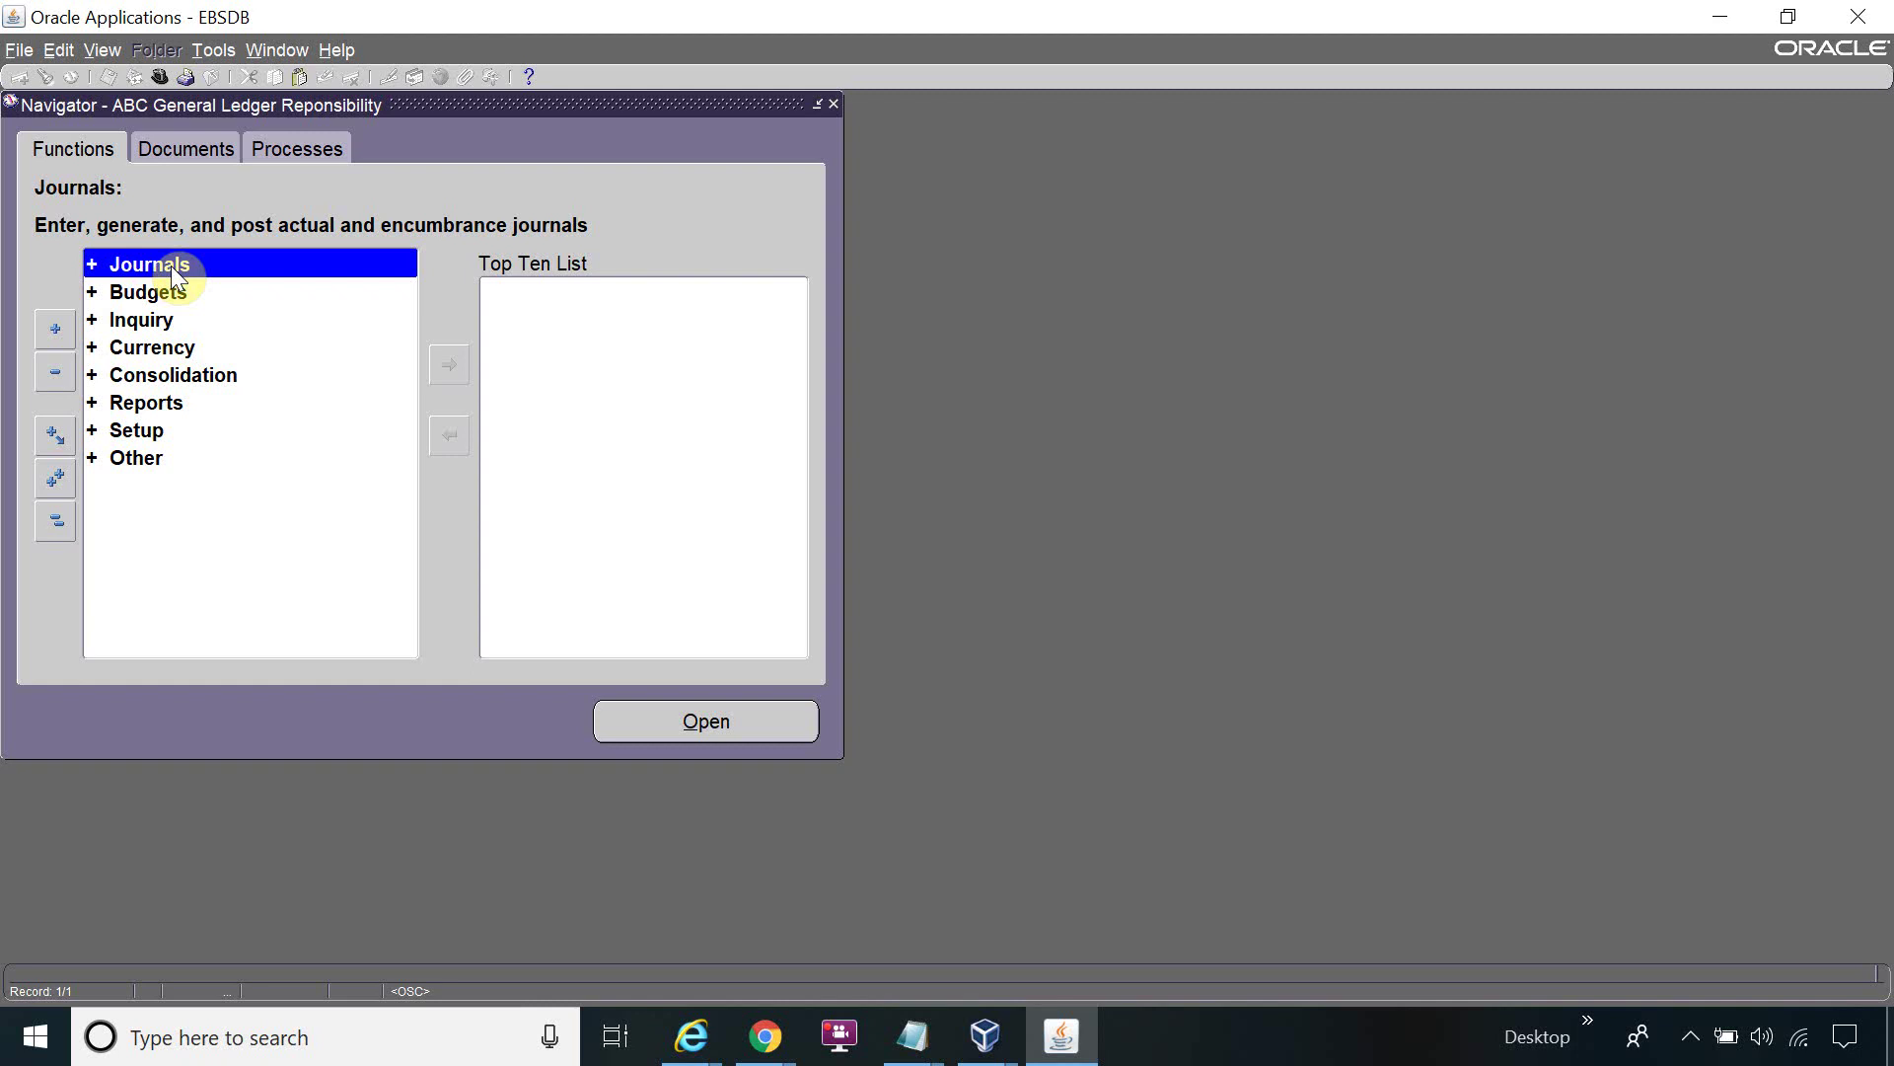
# Start a new journal from the journal entry function and name it "Test Journal 1"
pyautogui.doubleClick(172, 268)
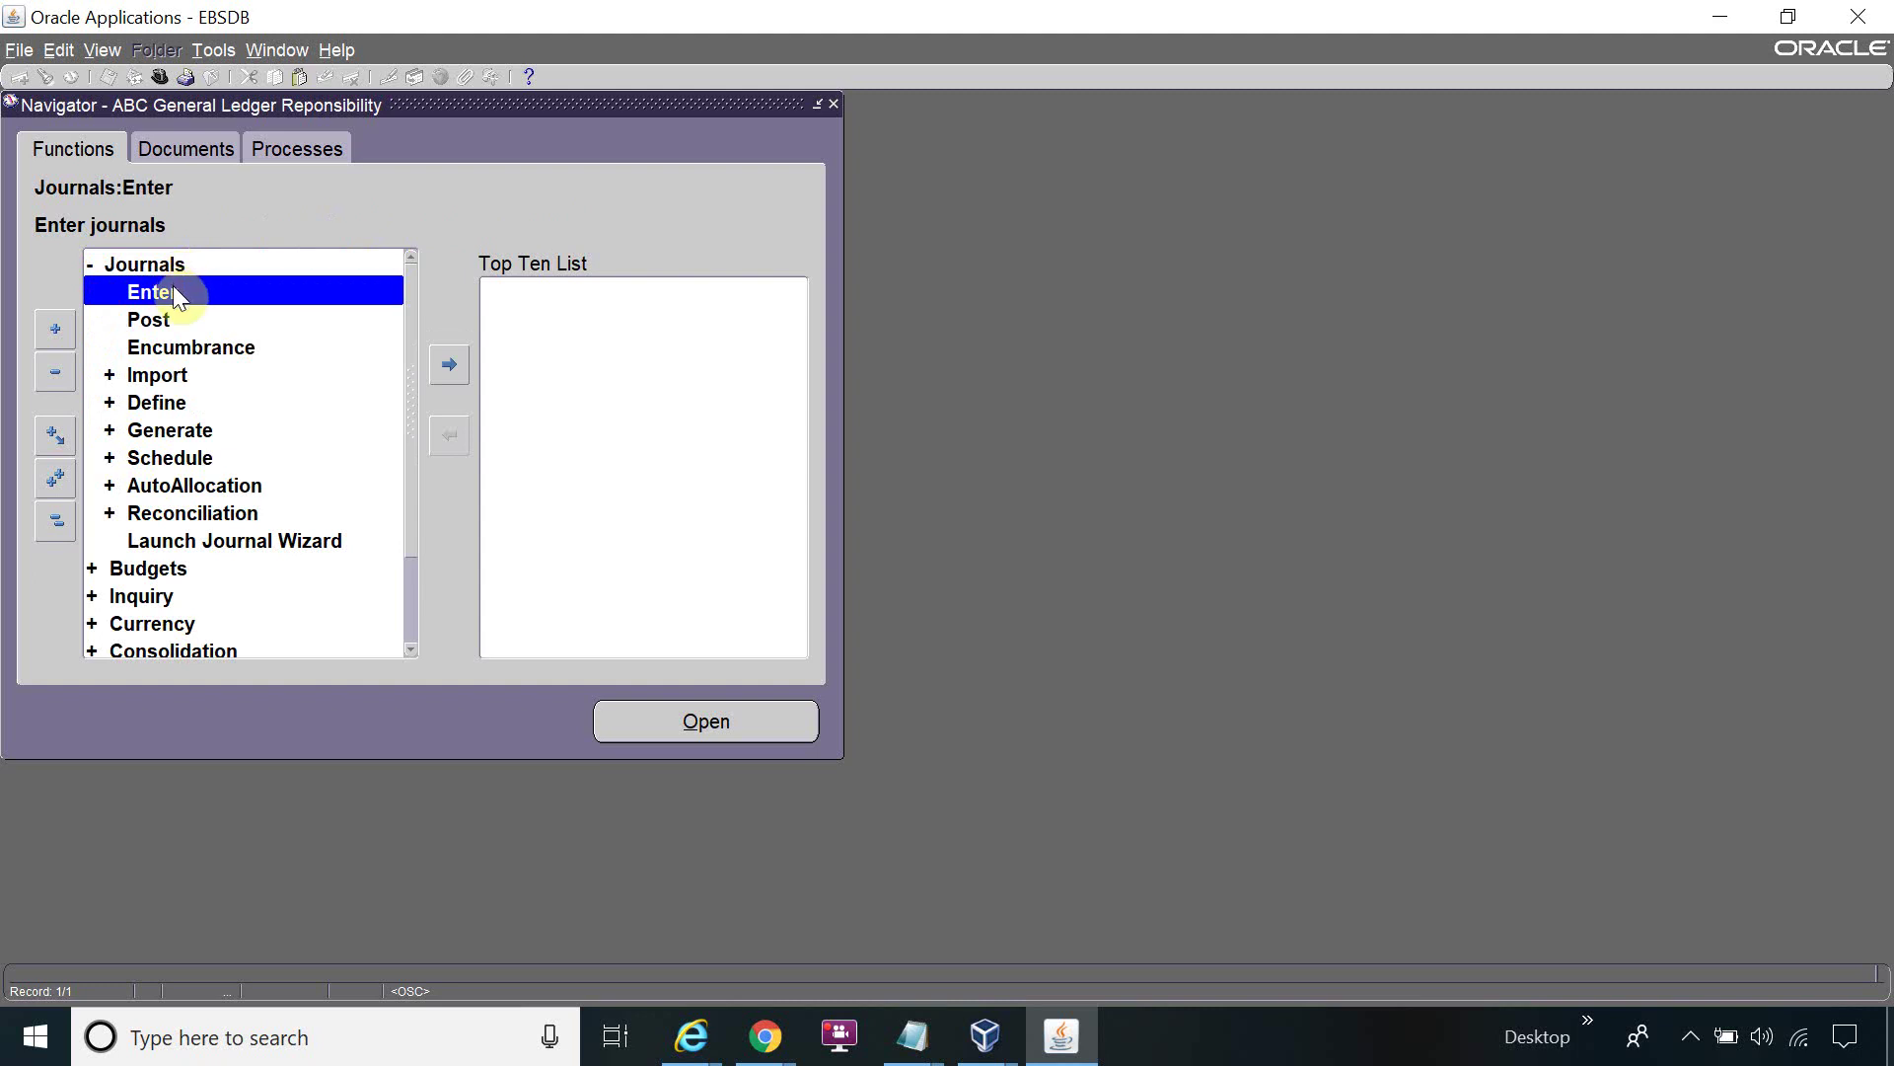
pyautogui.doubleClick(173, 286)
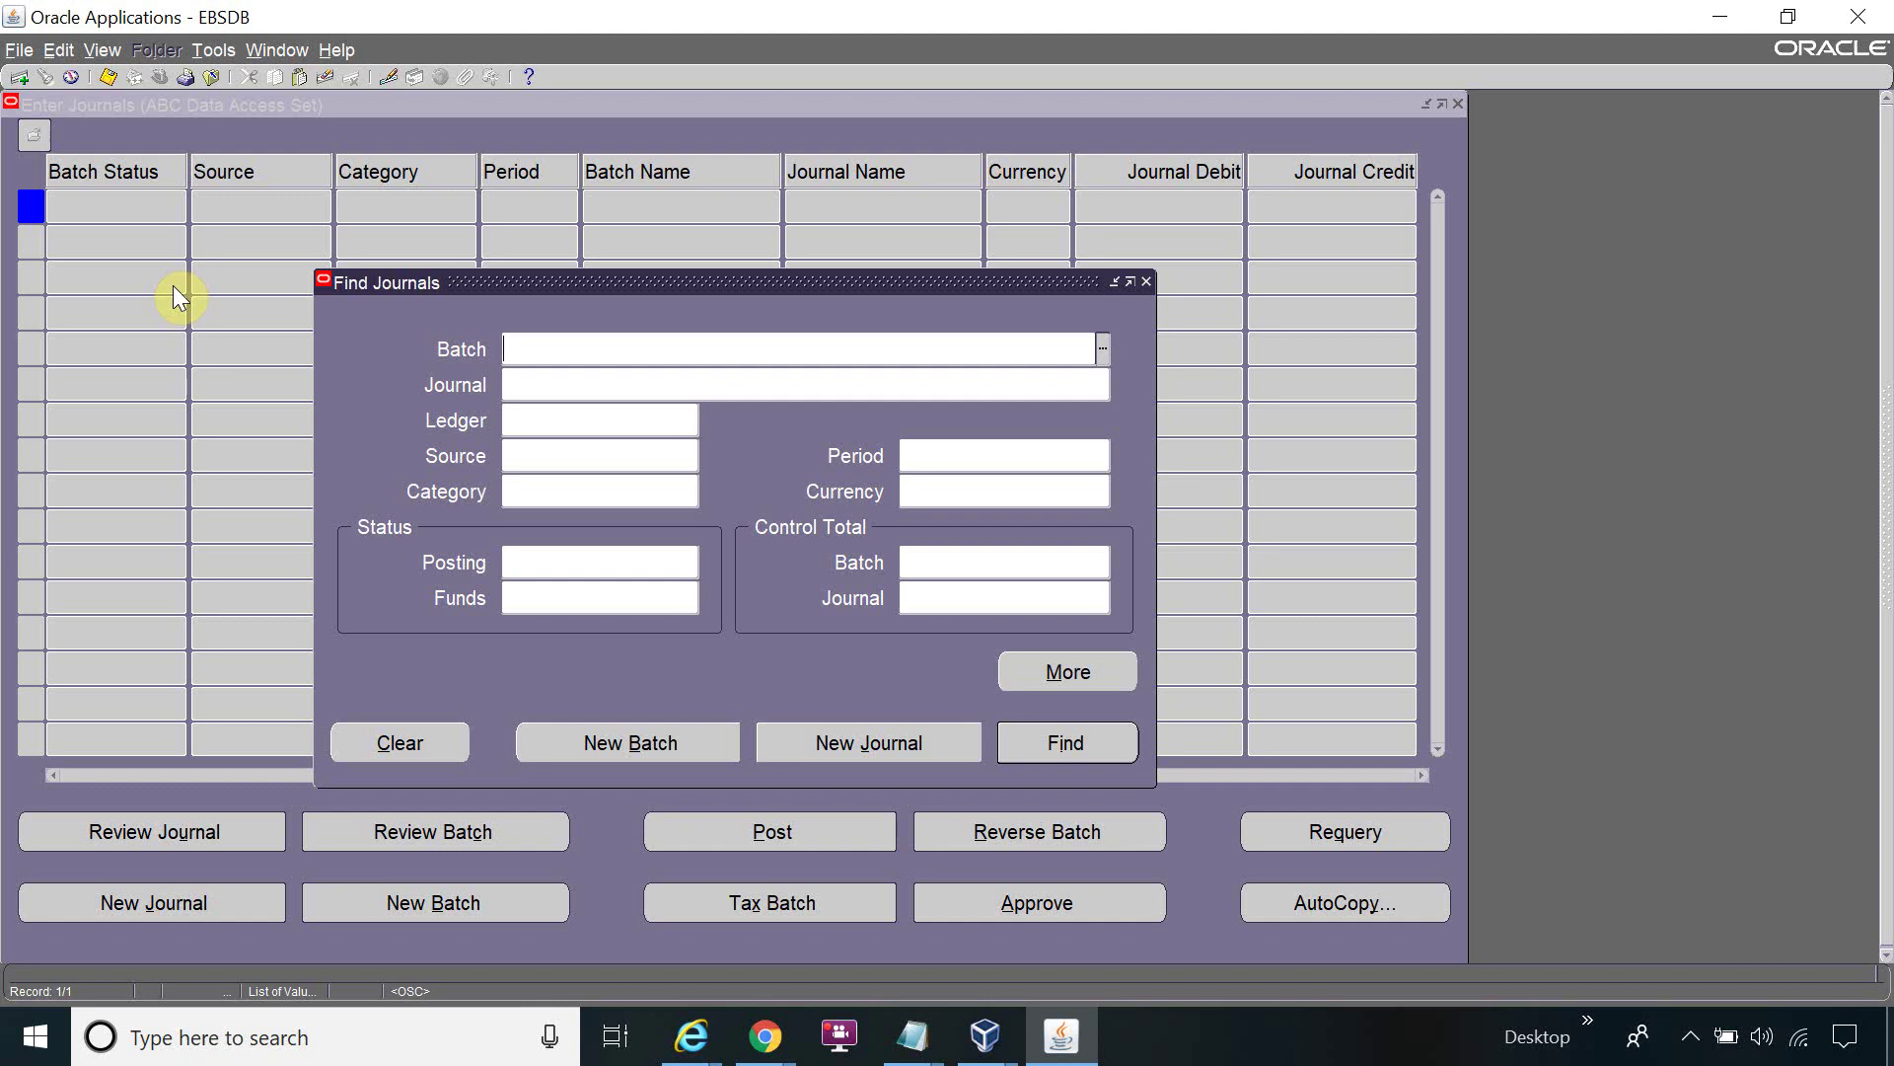
pyautogui.click(888, 736)
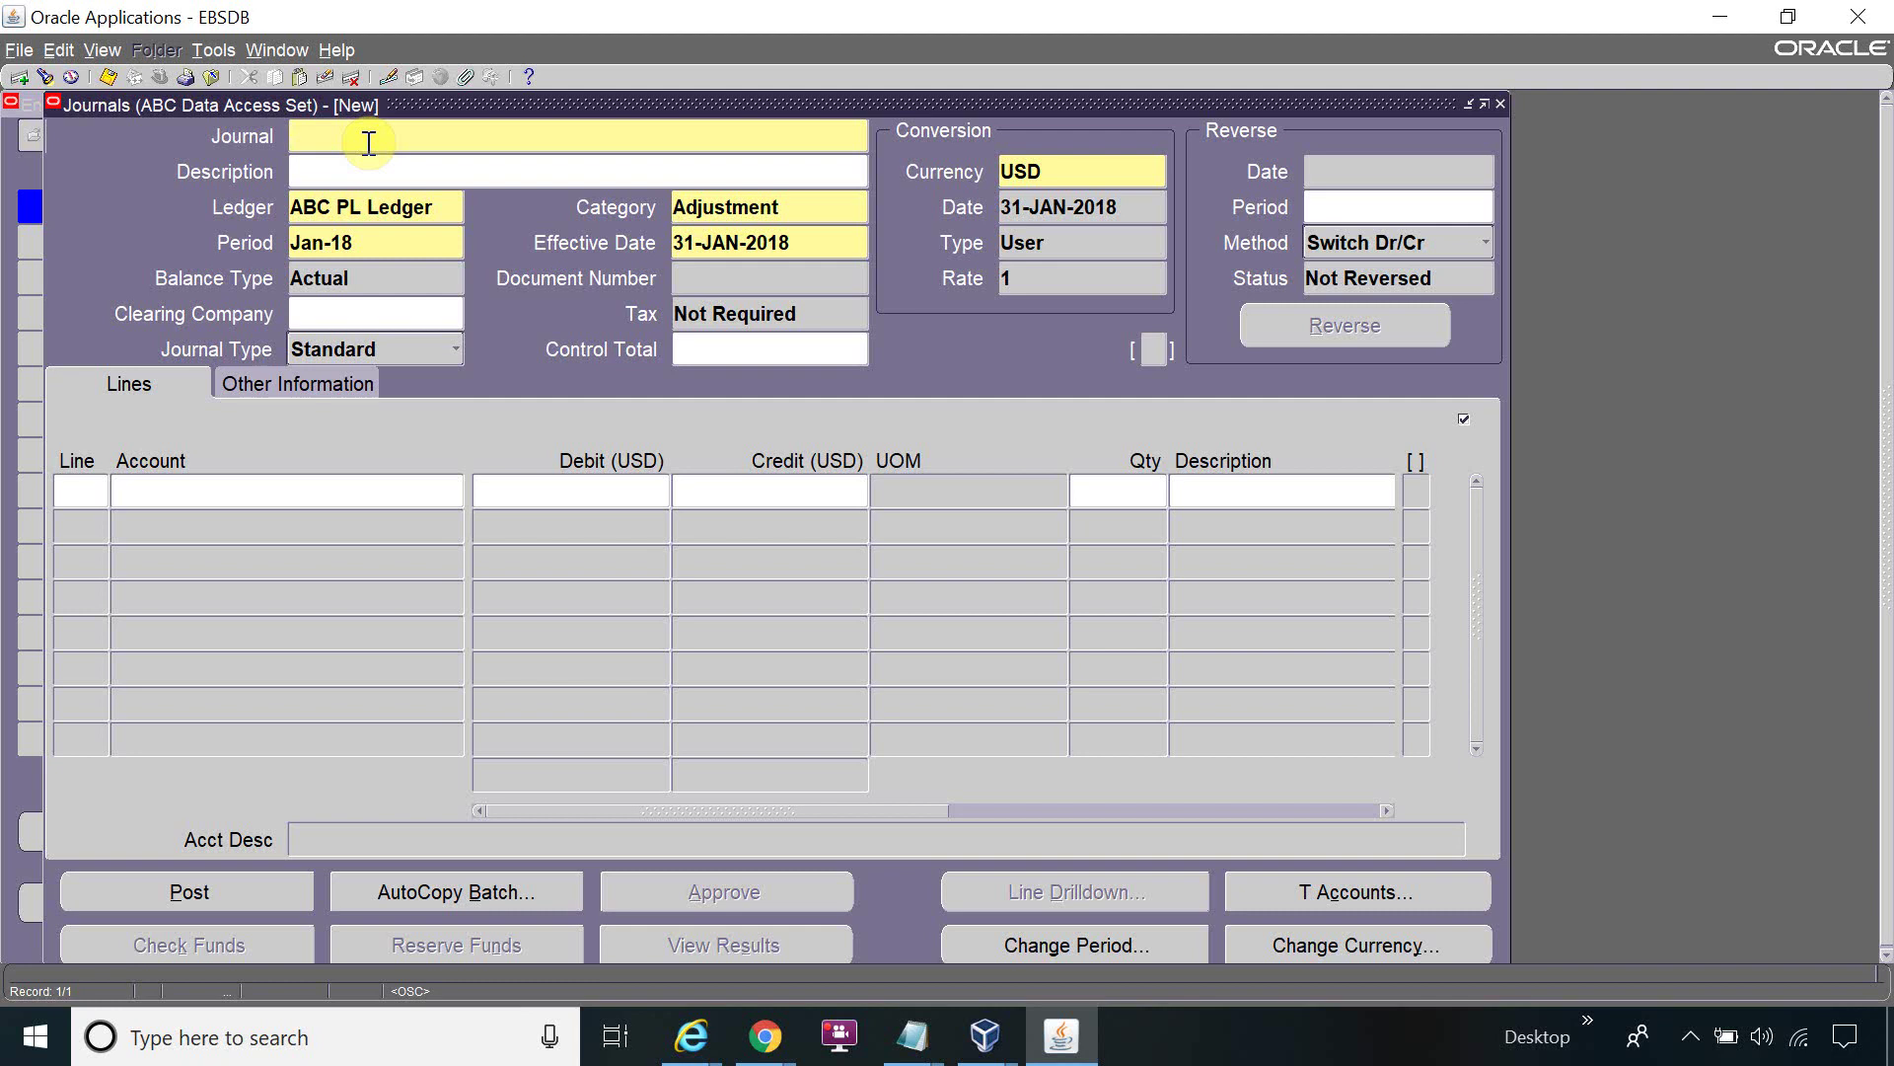
pyautogui.write('Test Journal 1')
pyautogui.click(732, 244)
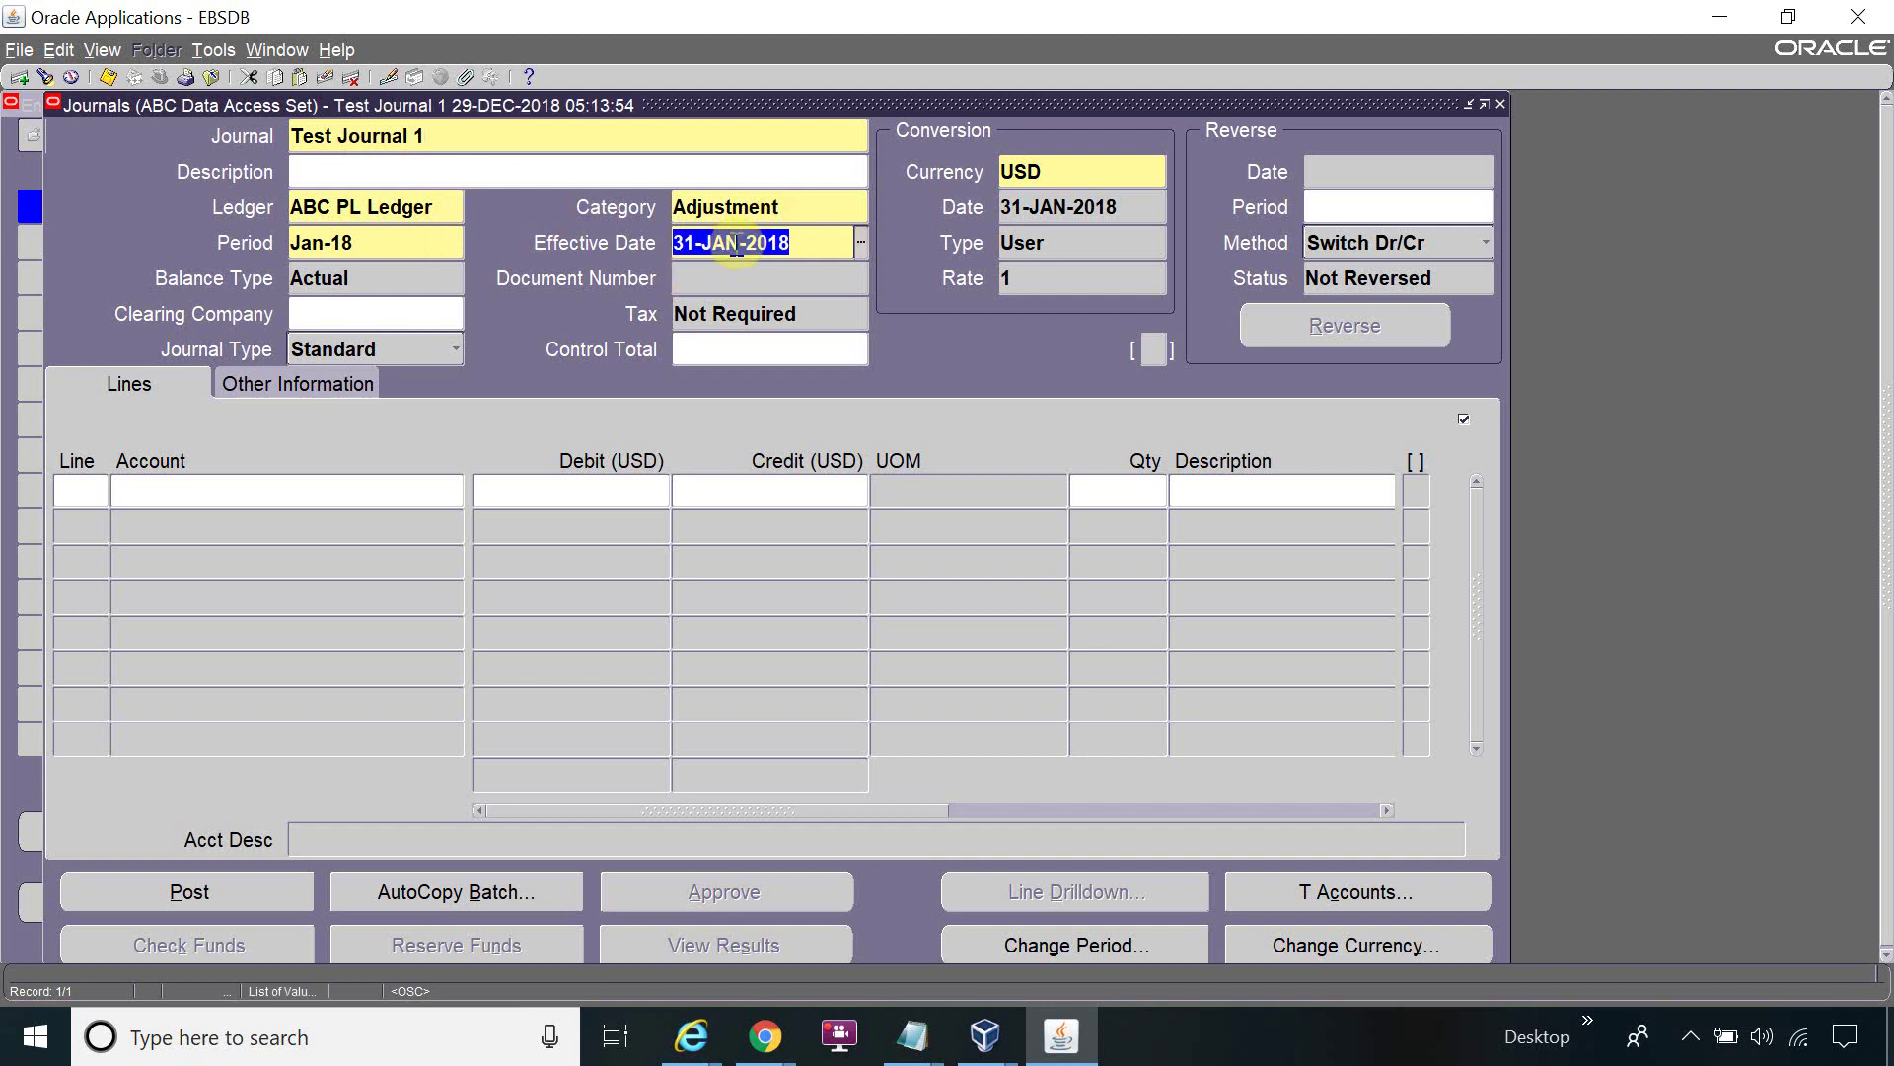
# Start journal line 1 and switch to Notepad to copy the account combination 01.000.000.2252.00.000
pyautogui.click(99, 498)
pyautogui.write('1')
pyautogui.click(237, 507)
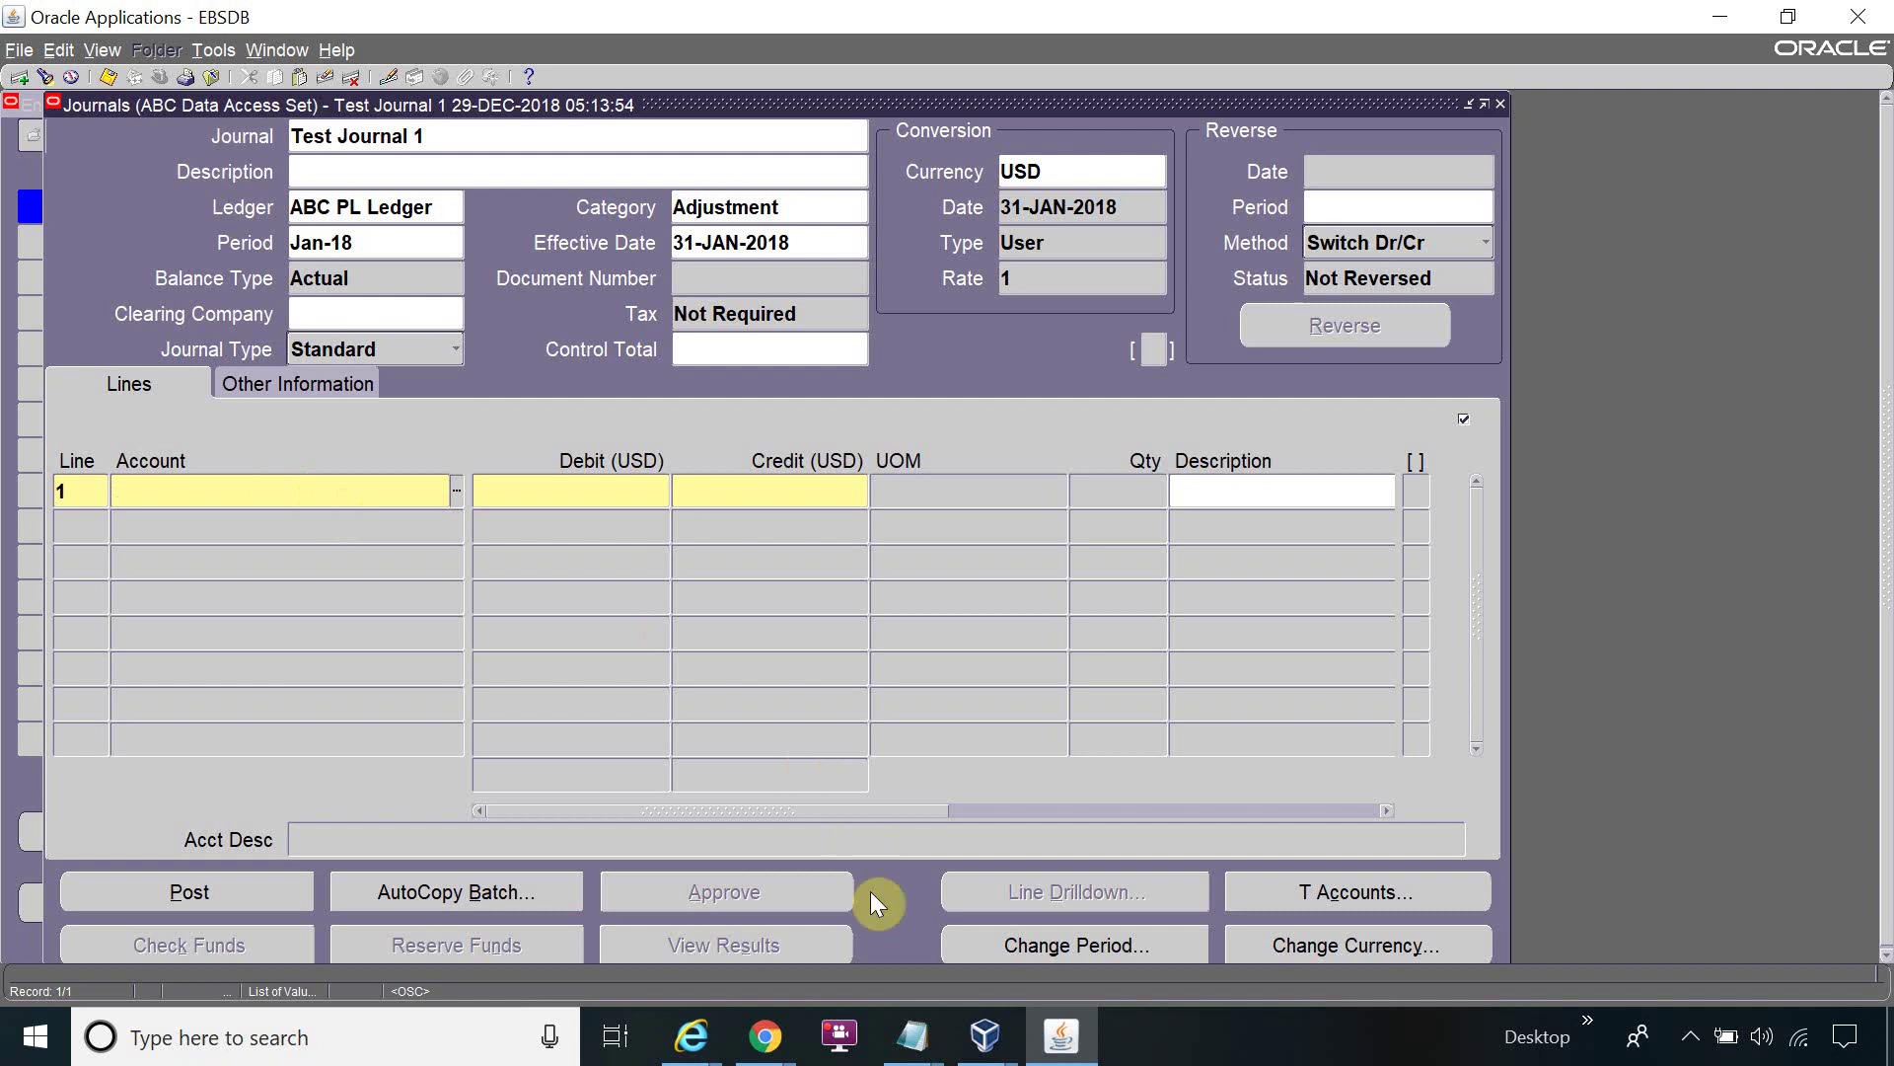
pyautogui.moveTo(912, 1031)
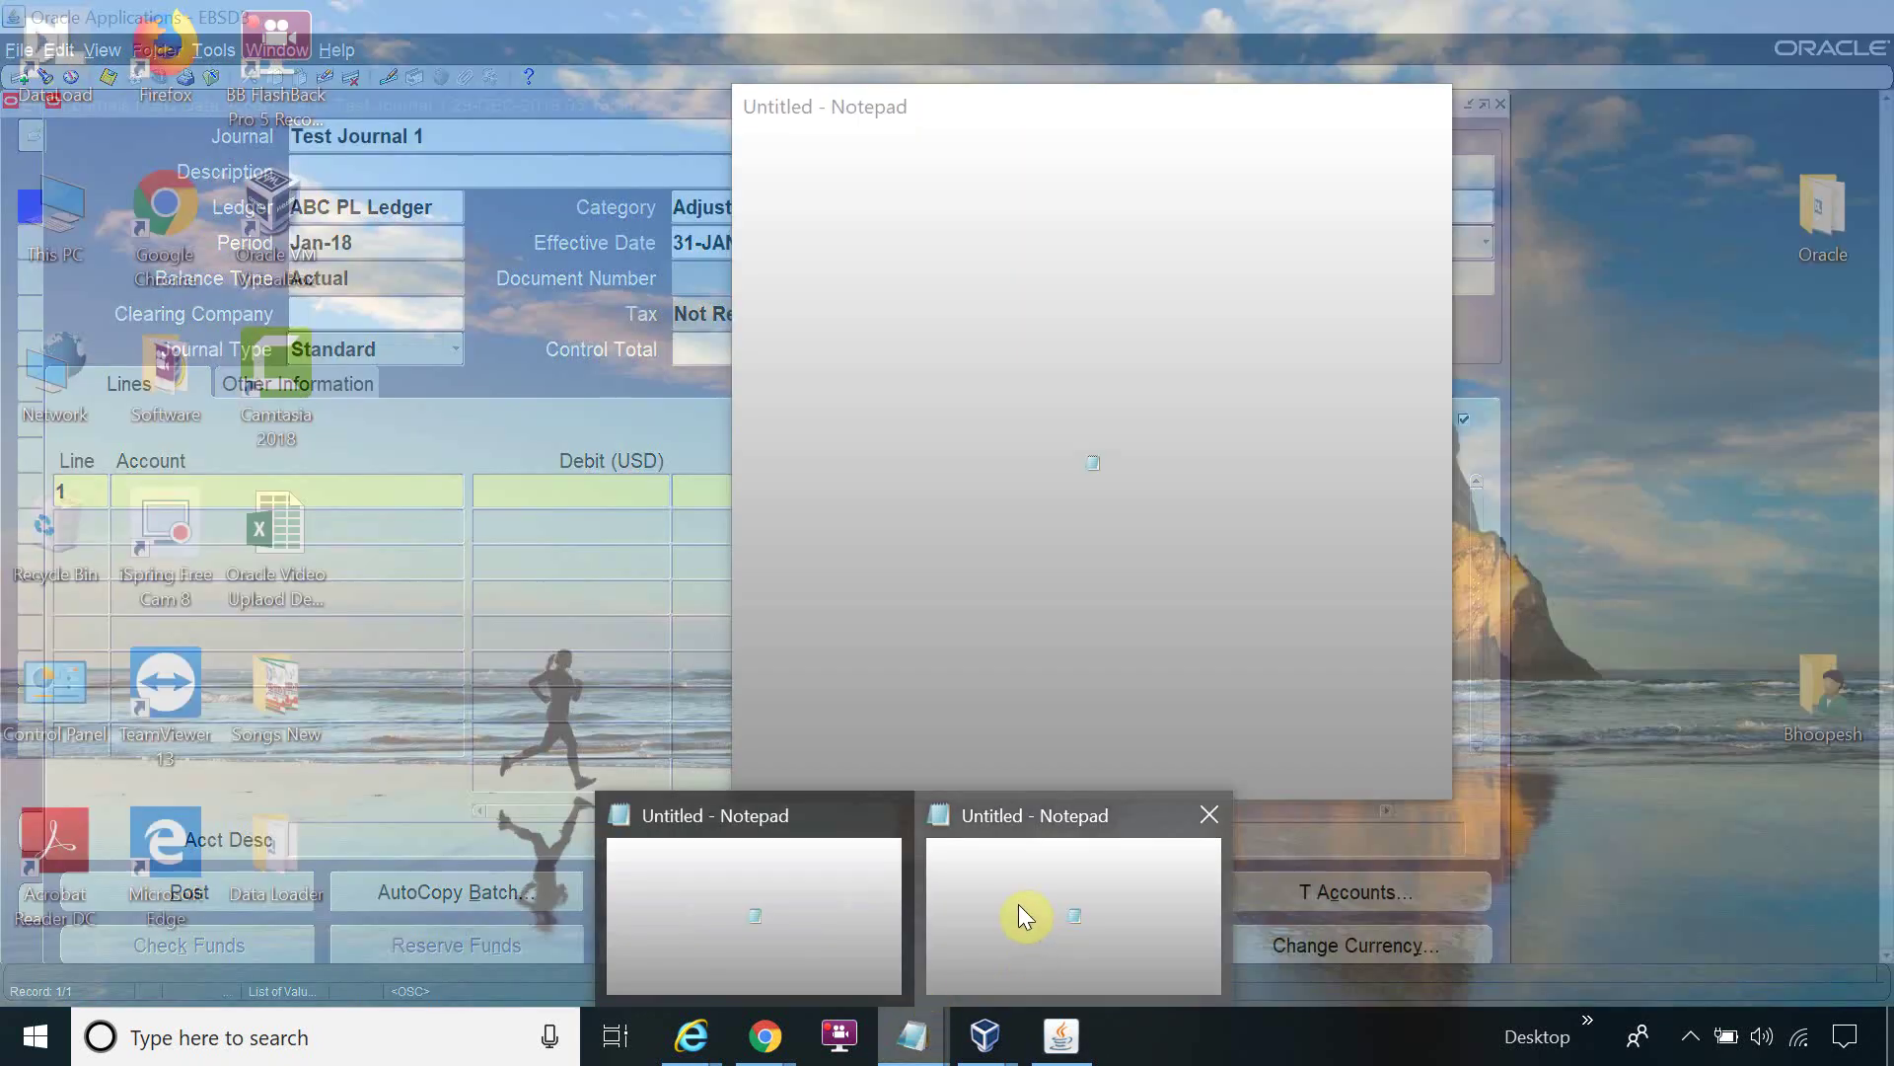
pyautogui.click(1018, 904)
pyautogui.click(1027, 202)
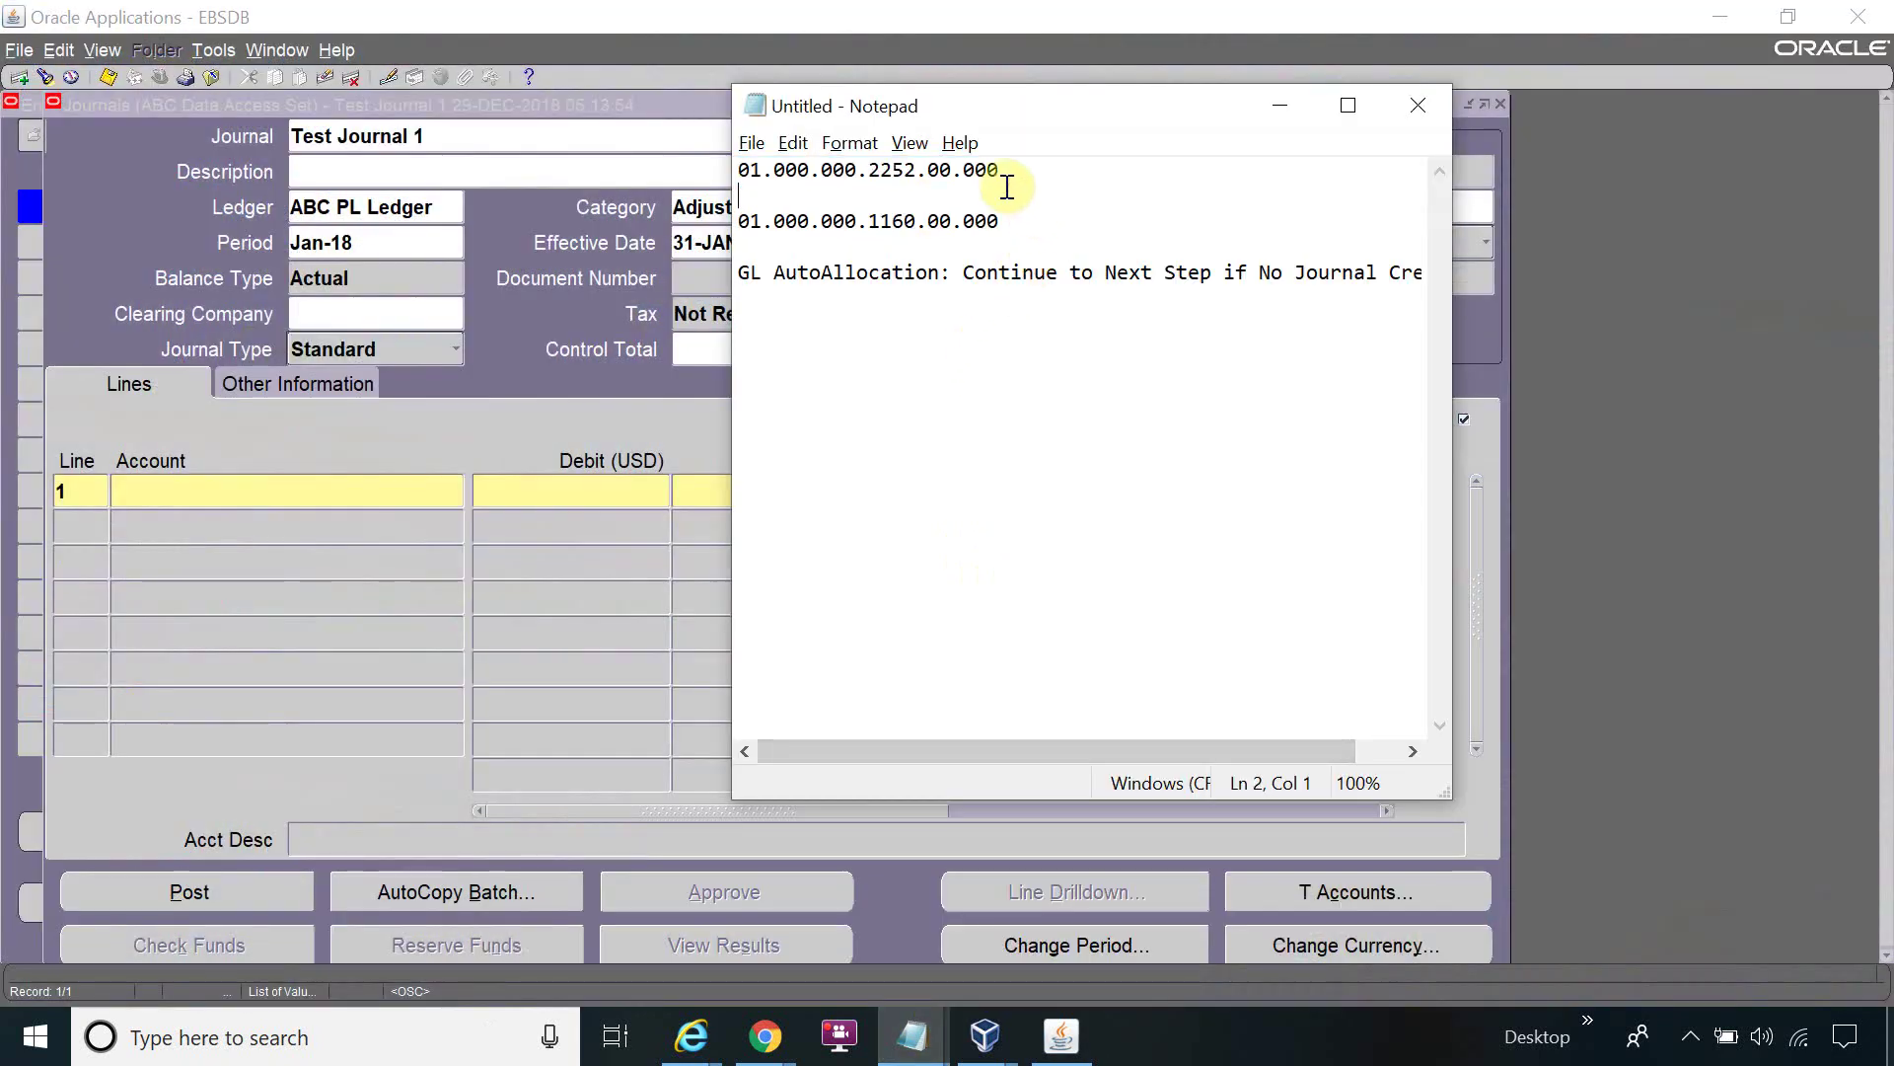
pyautogui.click(915, 273)
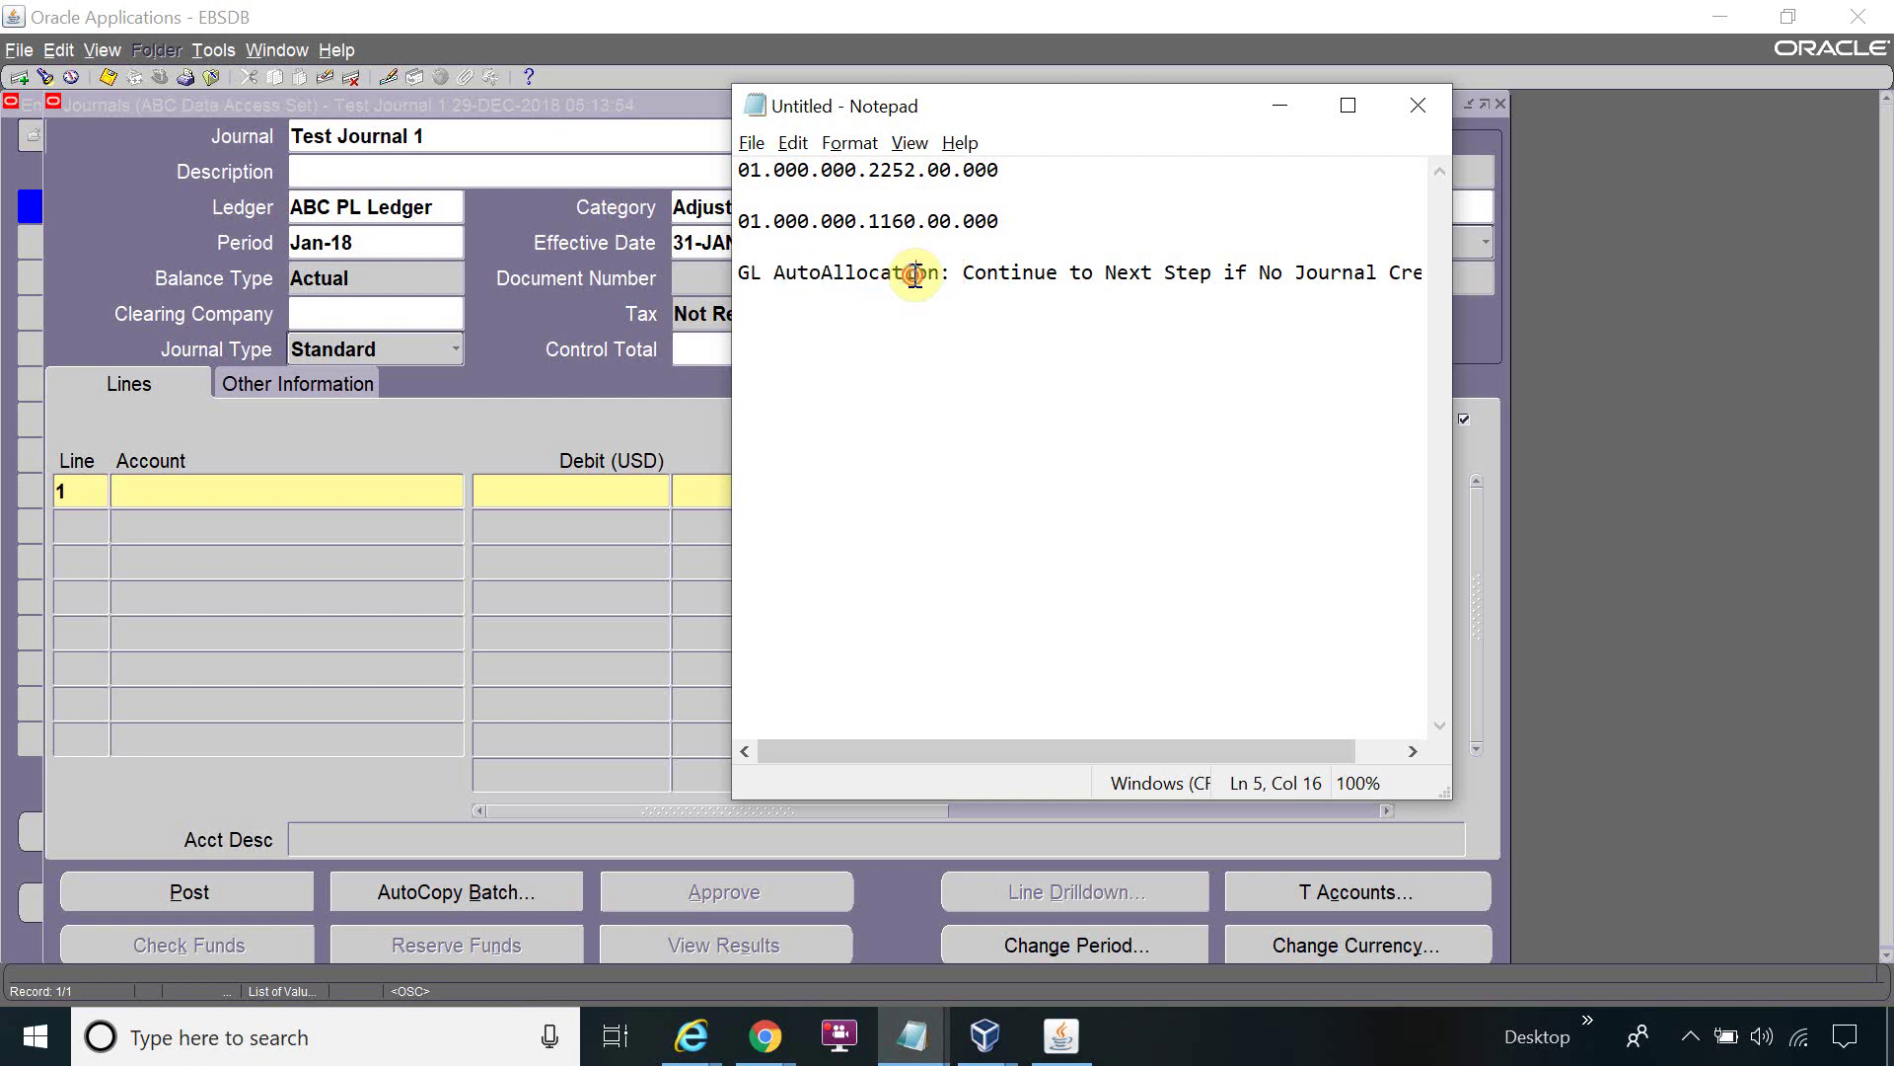
pyautogui.moveTo(1001, 172); pyautogui.dragTo(618, 160)
pyautogui.hotkey('ctrl', 'c')
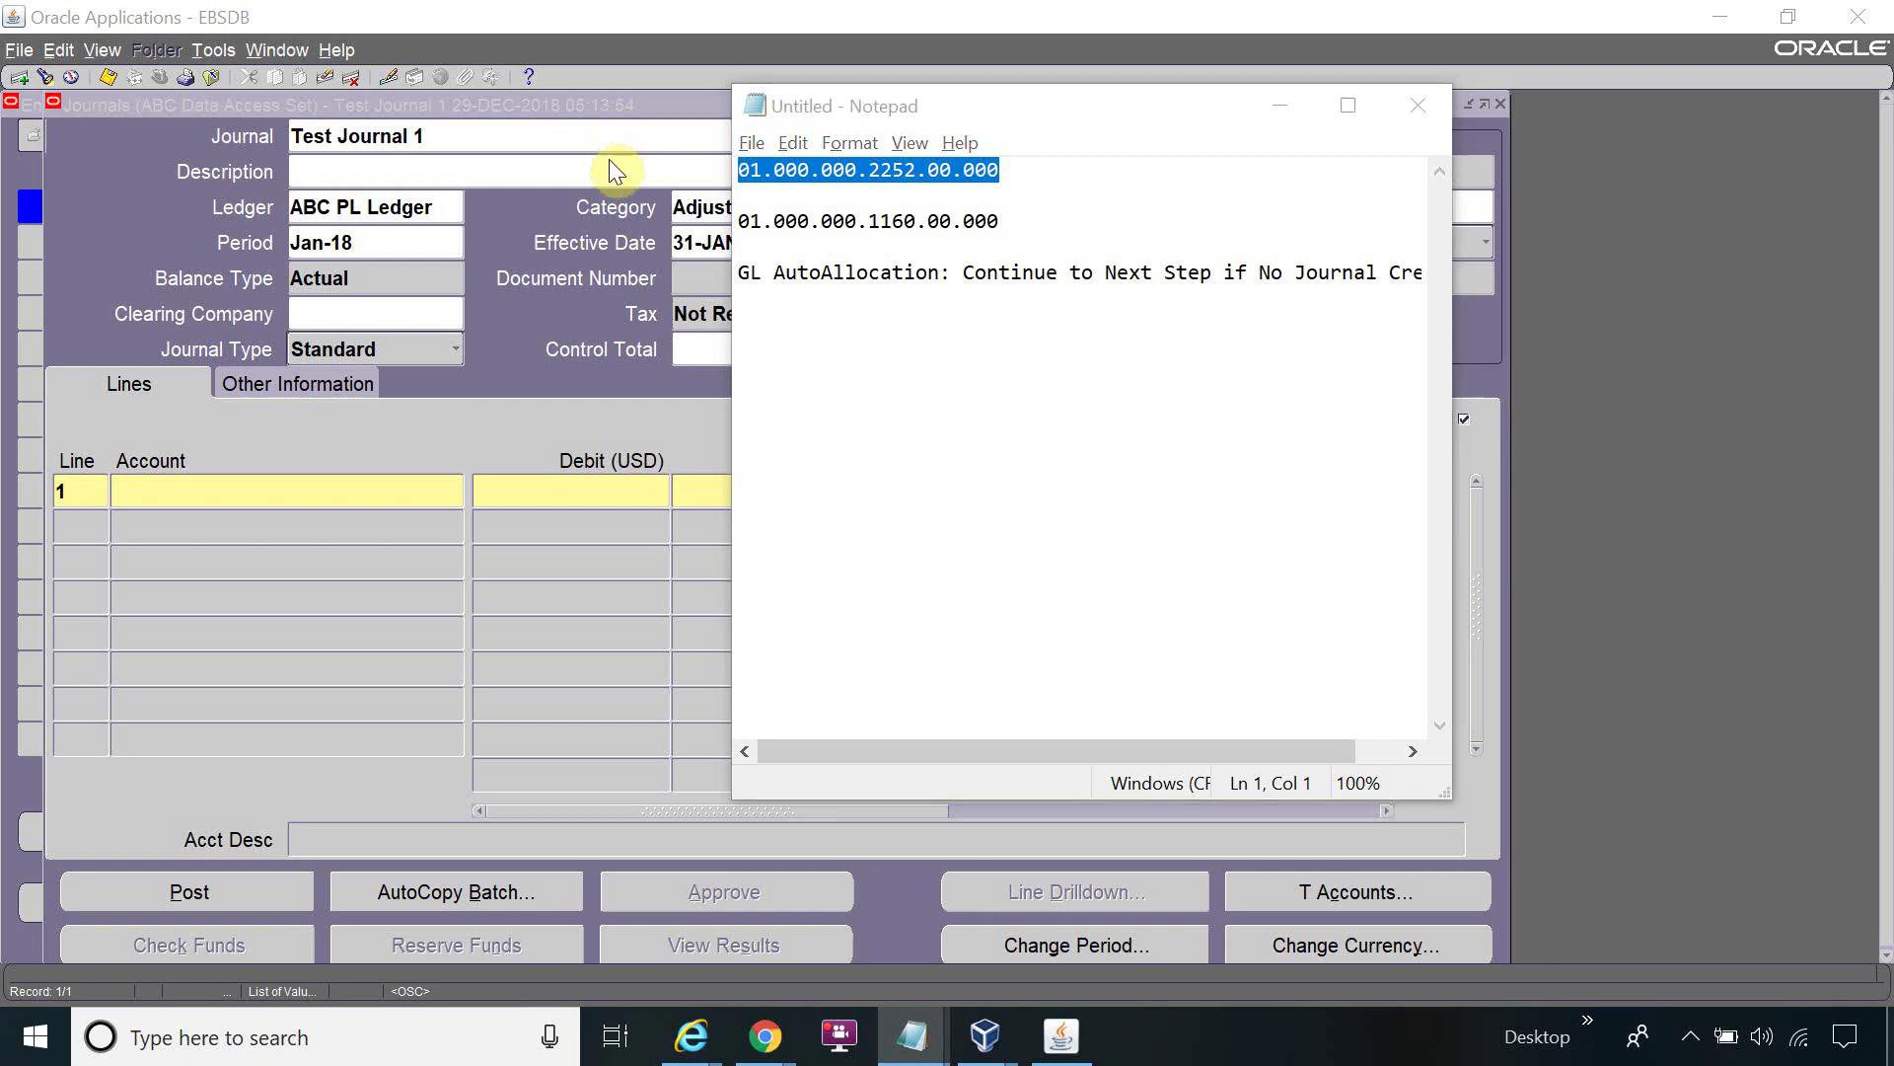
# Back in Oracle Applications, paste the copied account 01.000.000.2252.00.000 into line 1 and enter a debit of 1000 USD
pyautogui.click(612, 160)
pyautogui.click(293, 481)
pyautogui.hotkey('ctrl', 'v')
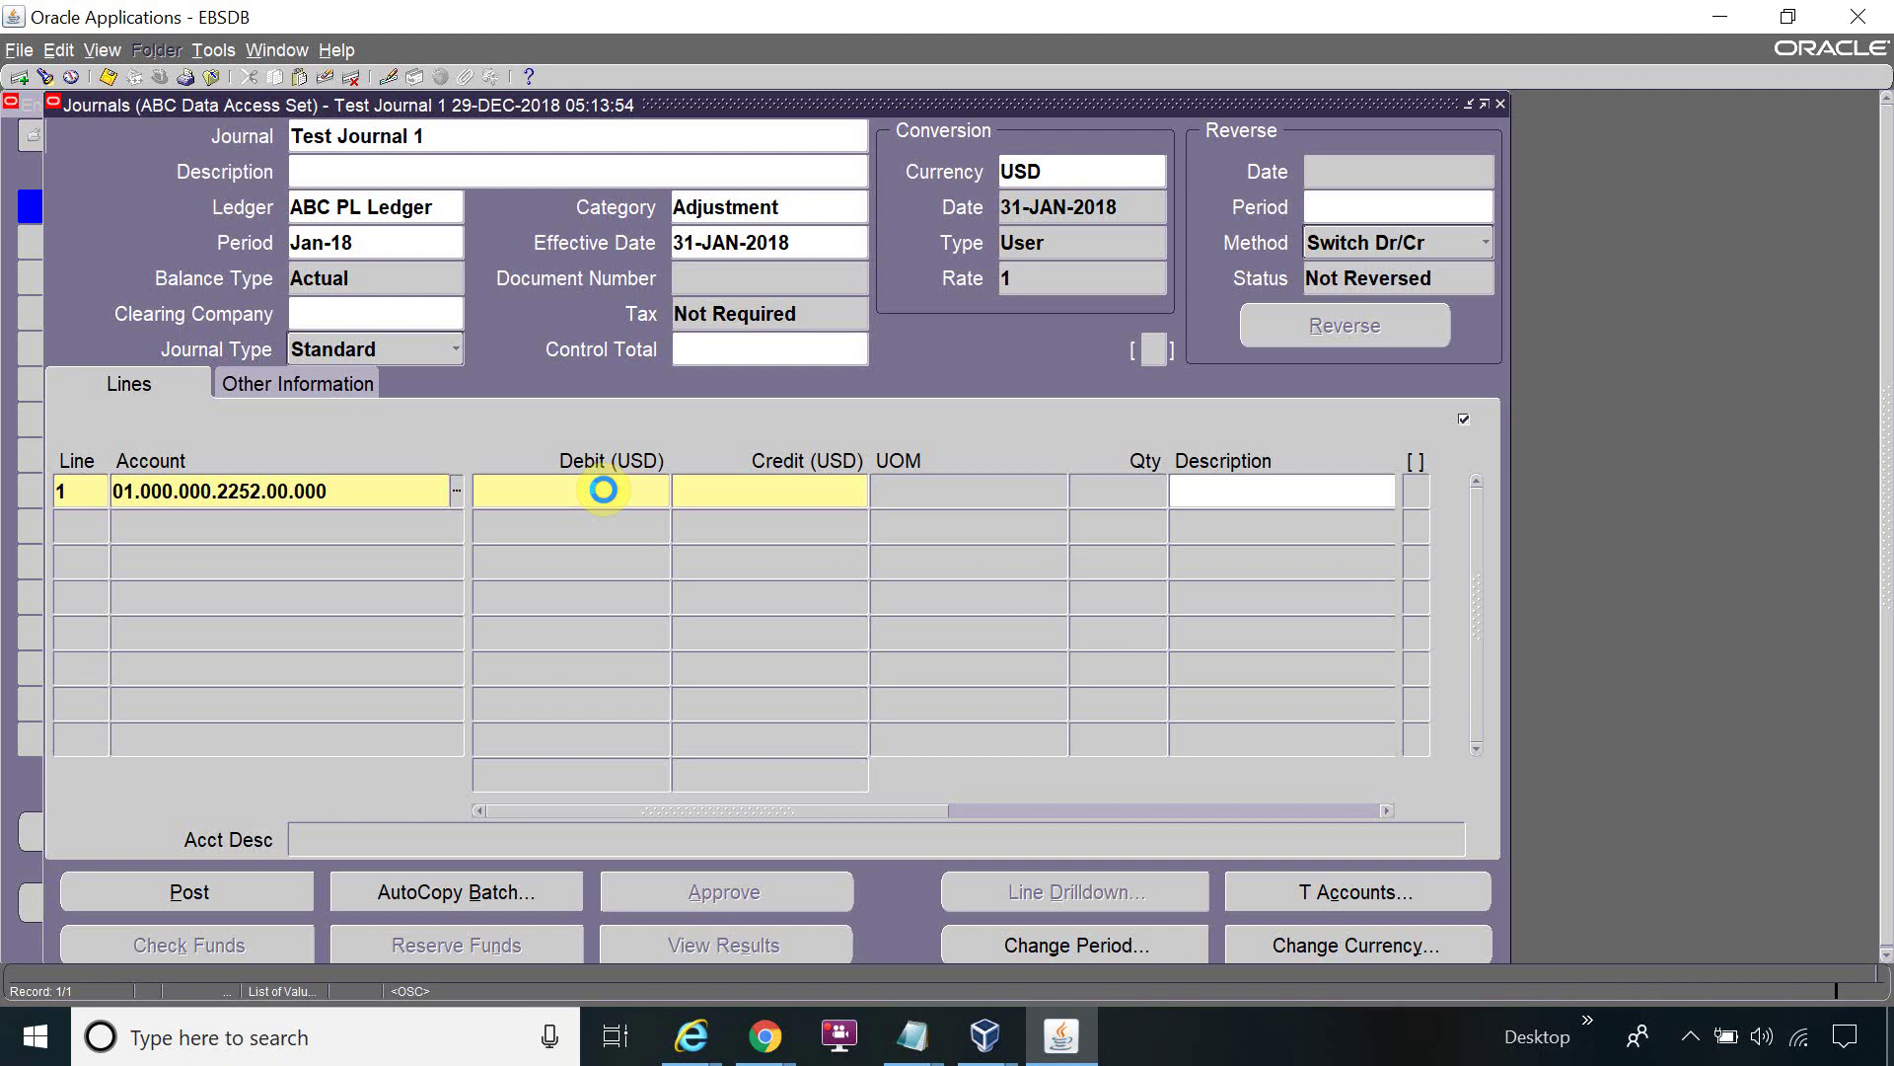
pyautogui.write('1000')
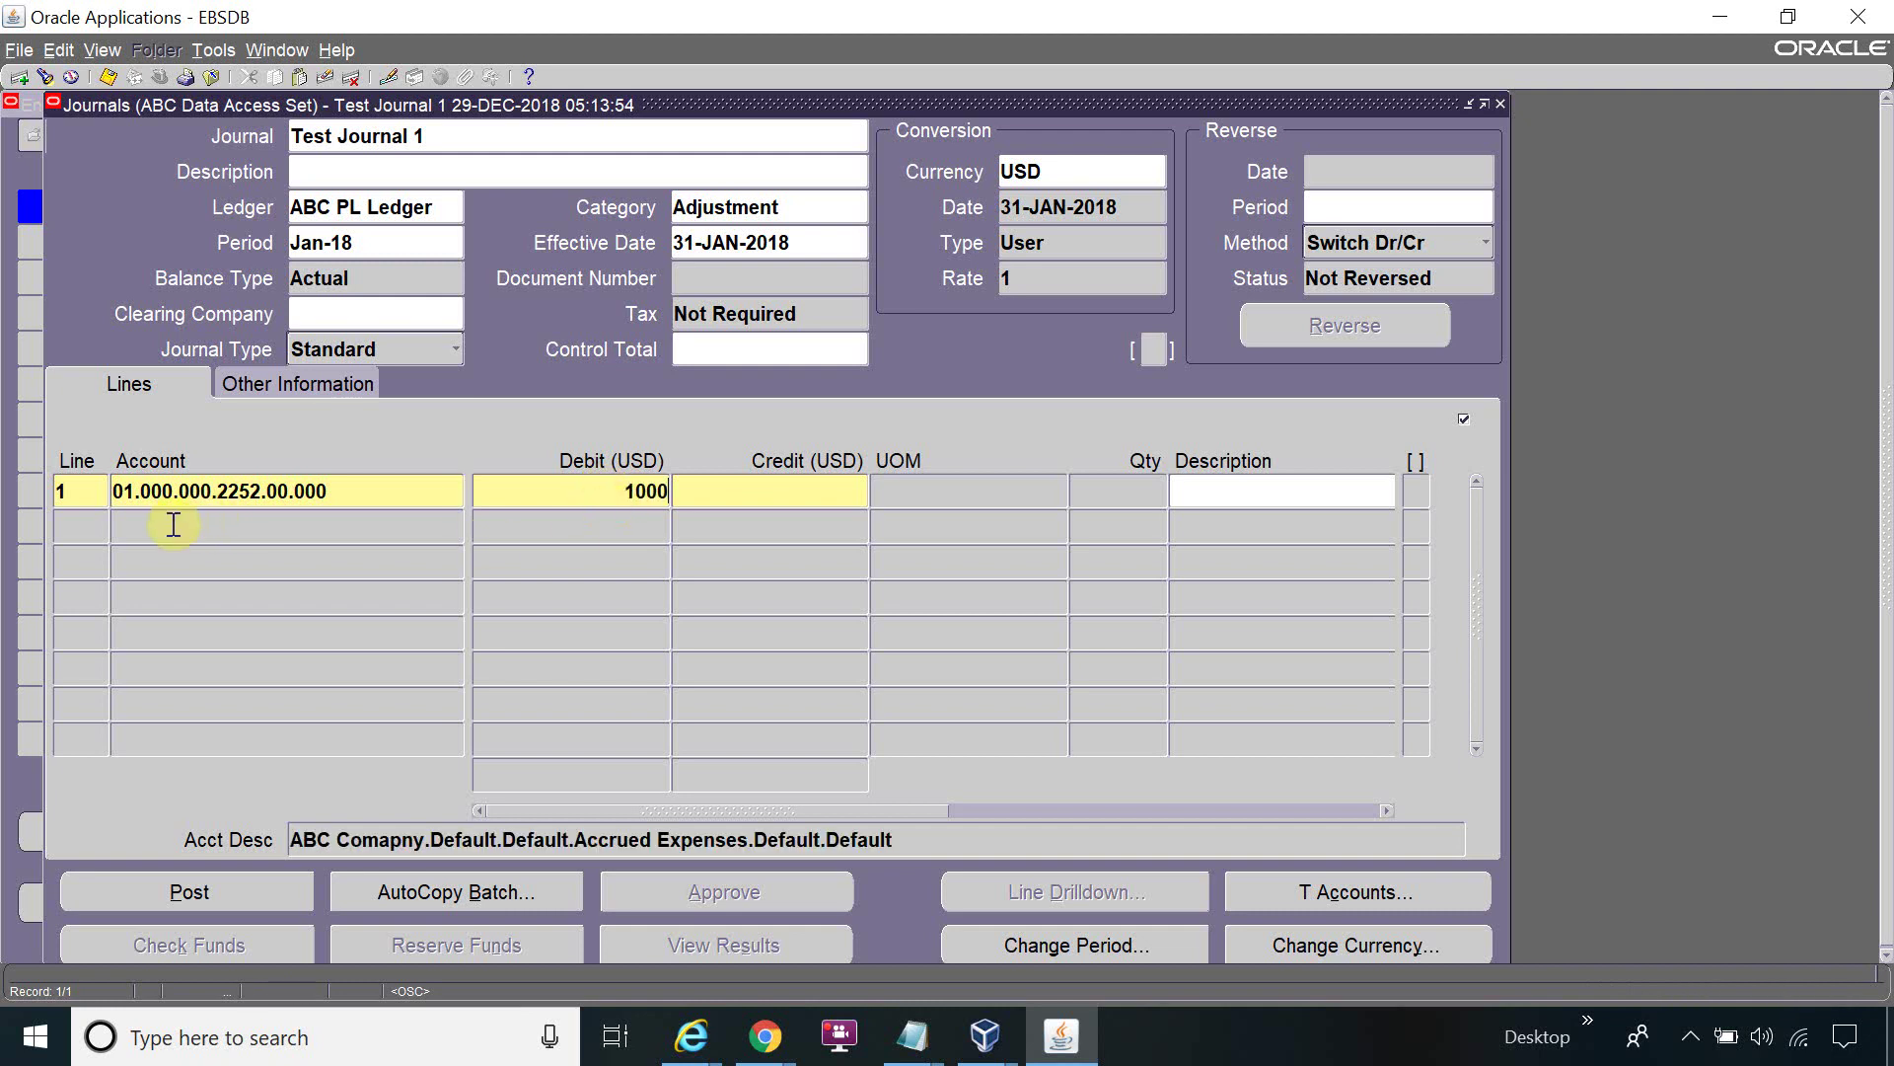
# Add line 2 with account 01.000.000.1160.00.000 copied from Notepad and a credit of 1000 USD, and save the journal
pyautogui.click(92, 527)
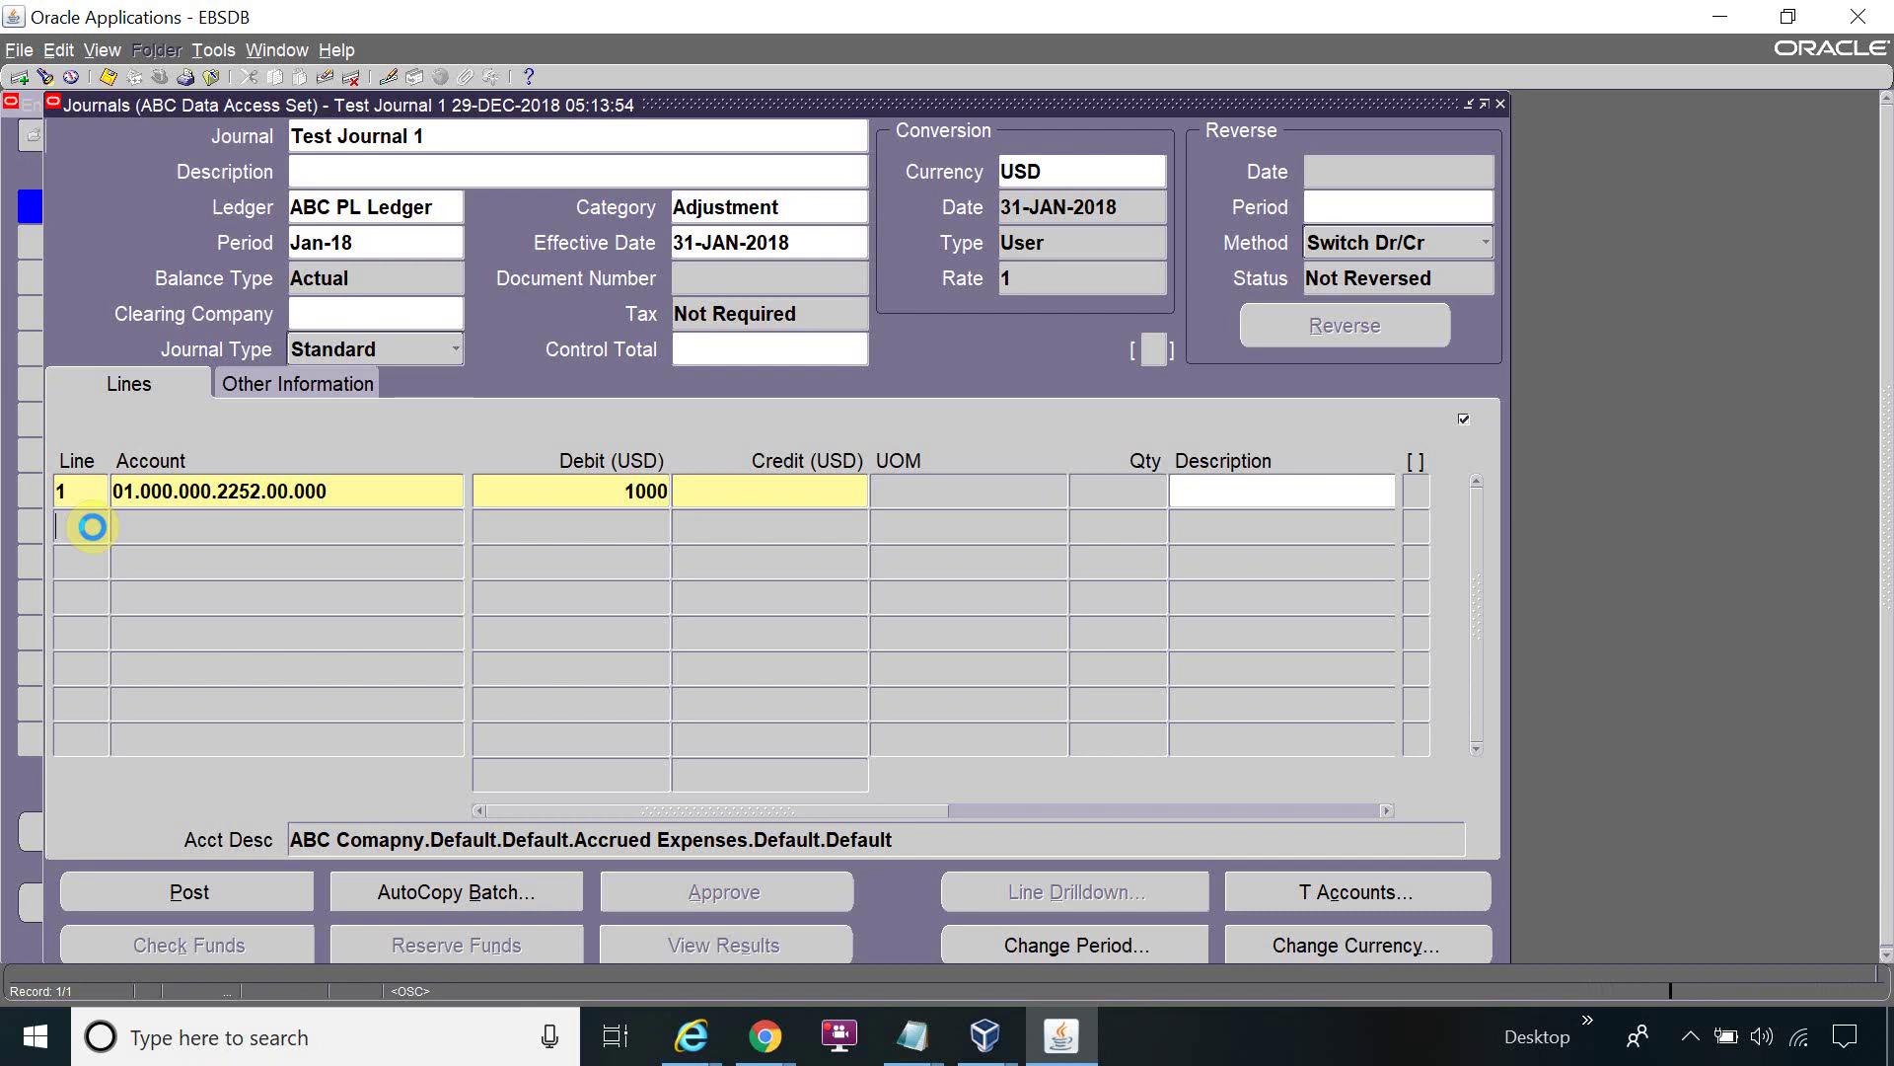
pyautogui.hotkey('alt', 'Tab')
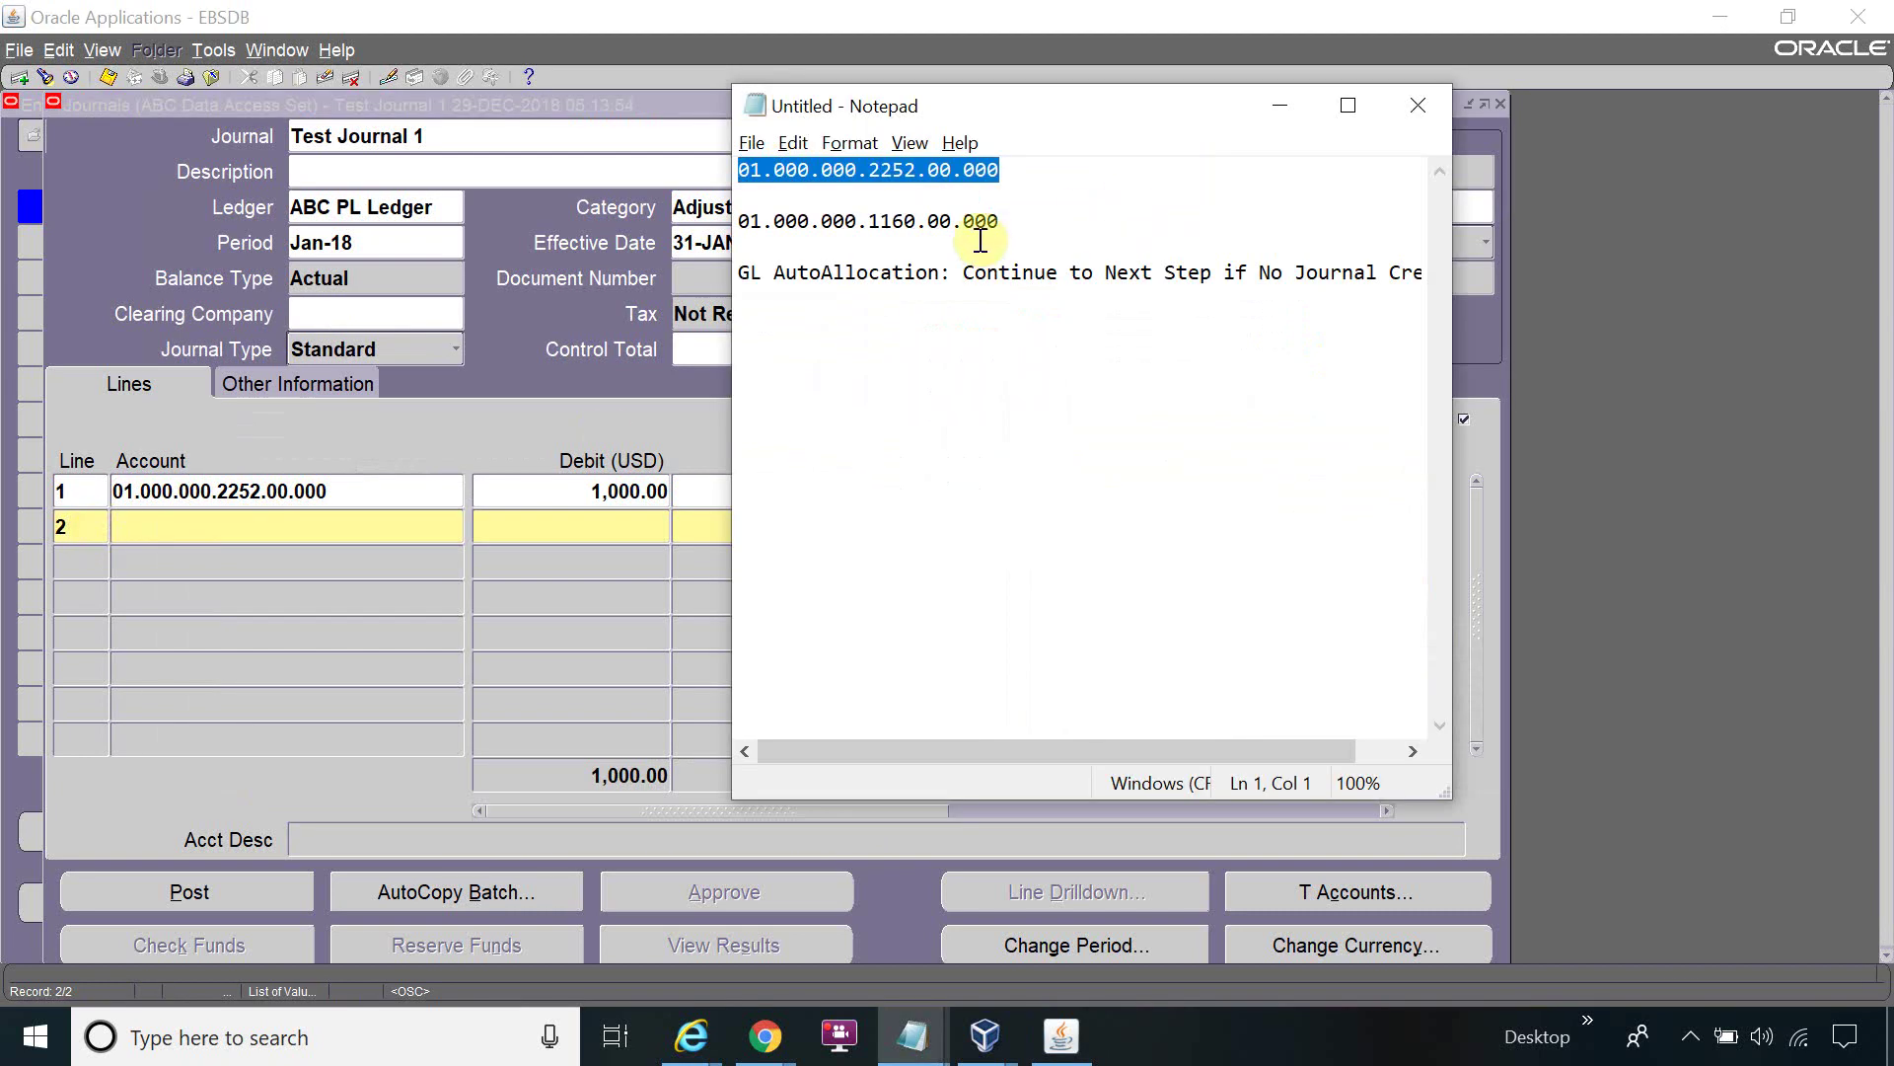
pyautogui.moveTo(999, 220); pyautogui.dragTo(736, 221)
pyautogui.hotkey('ctrl', 'c')
pyautogui.hotkey('alt', 'Tab')
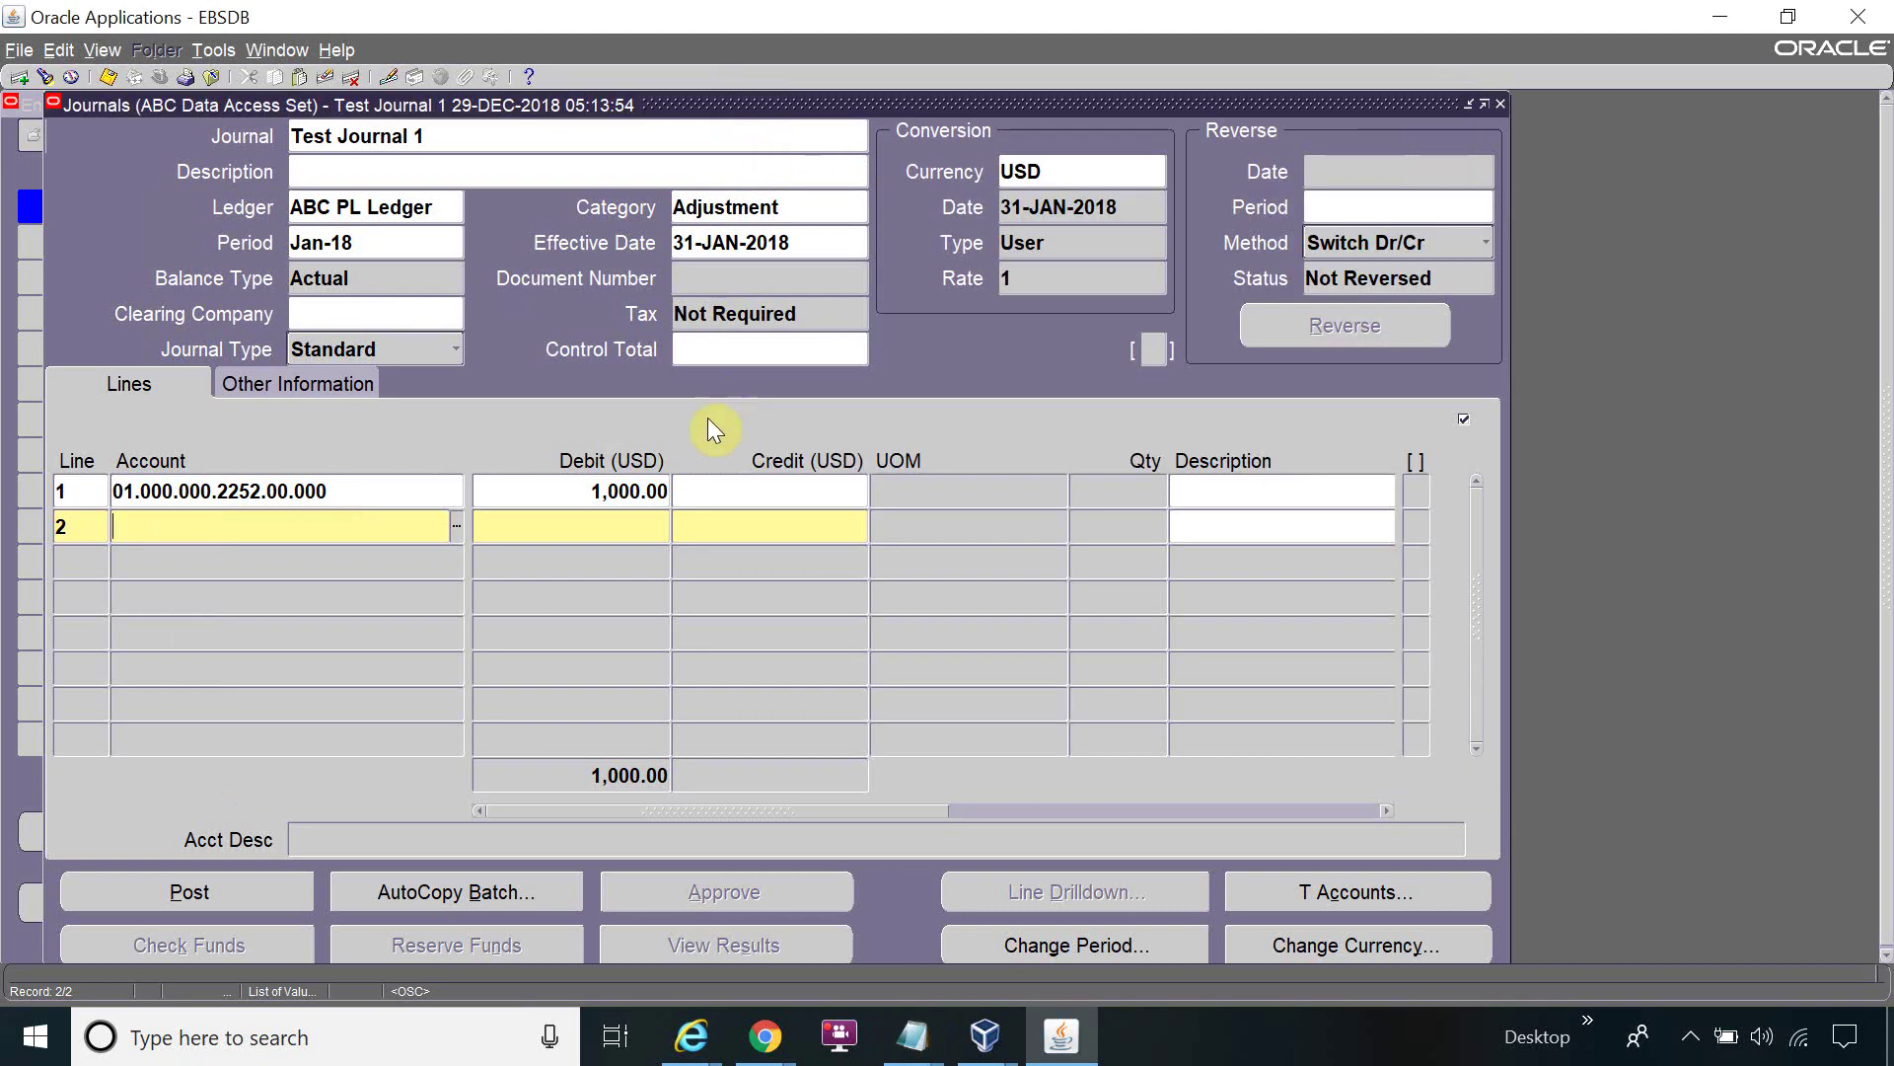
pyautogui.hotkey('ctrl', 'v')
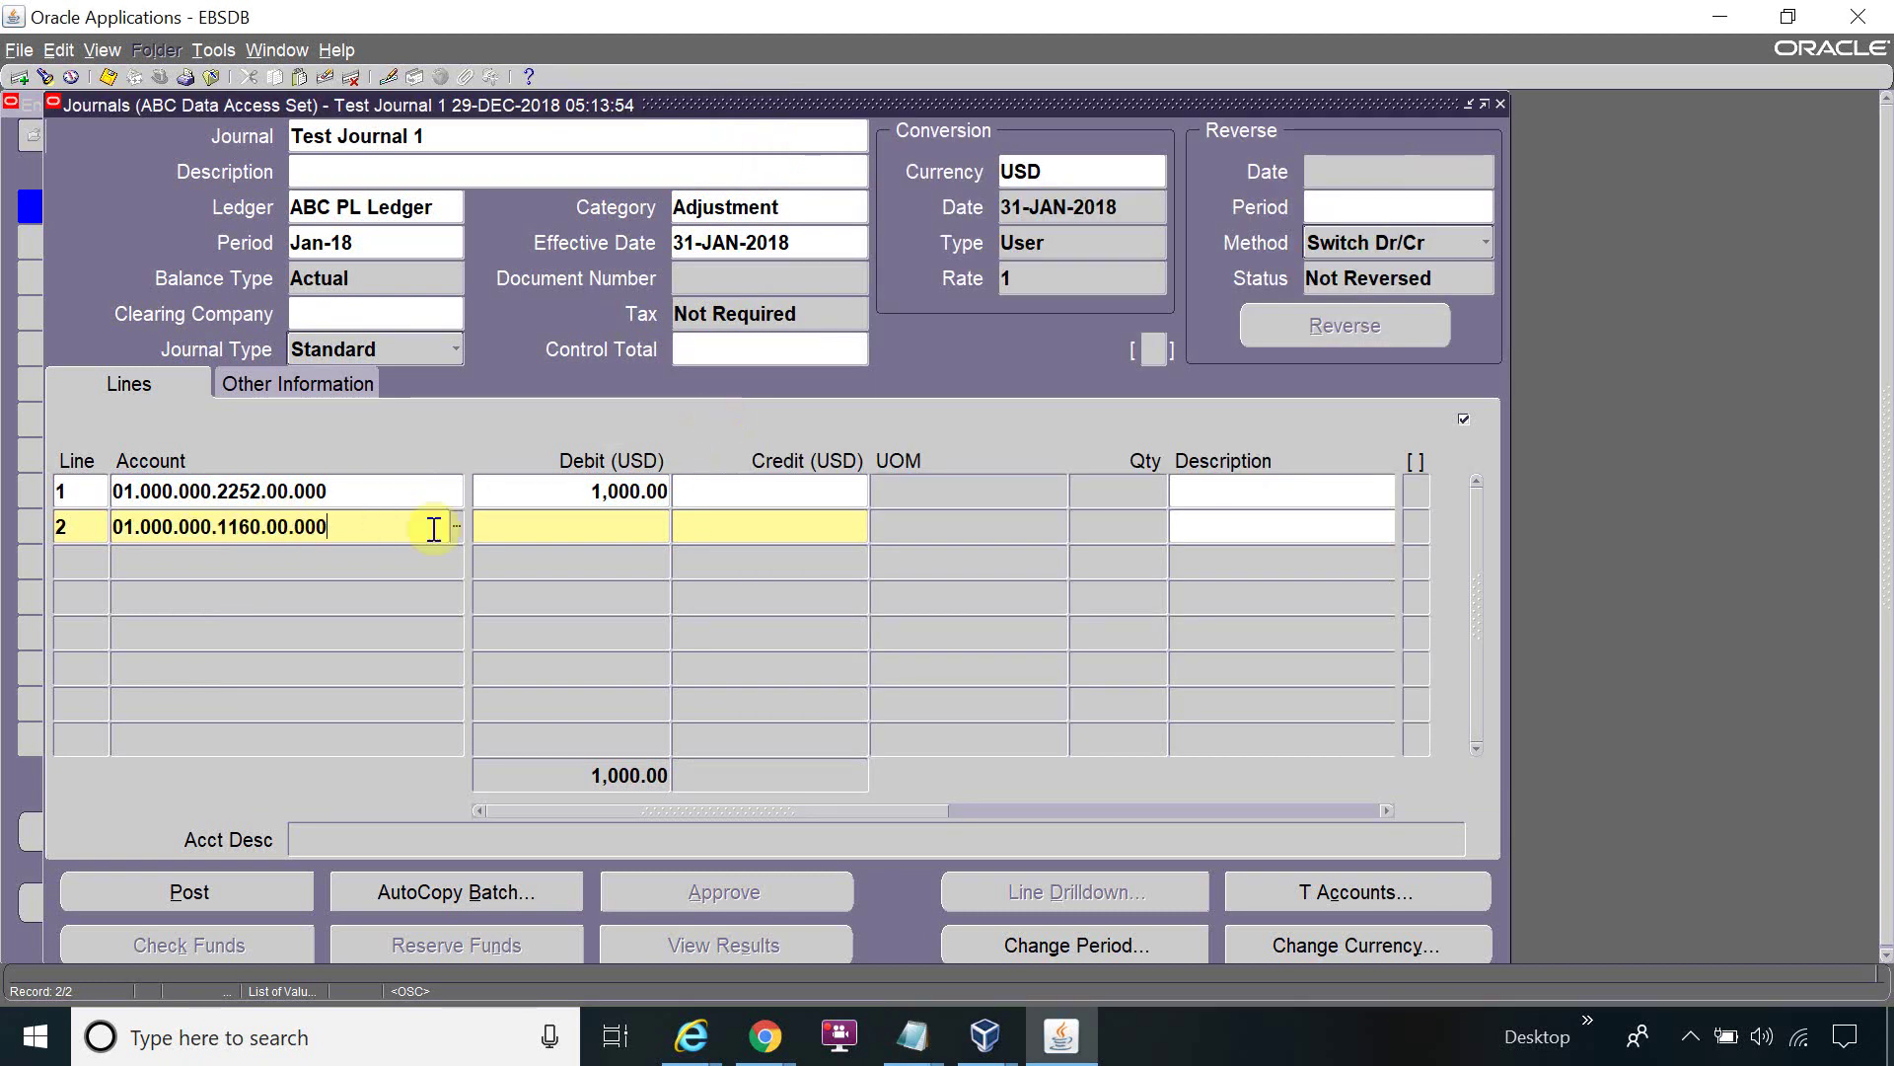
pyautogui.click(639, 524)
pyautogui.click(731, 531)
pyautogui.write('1000')
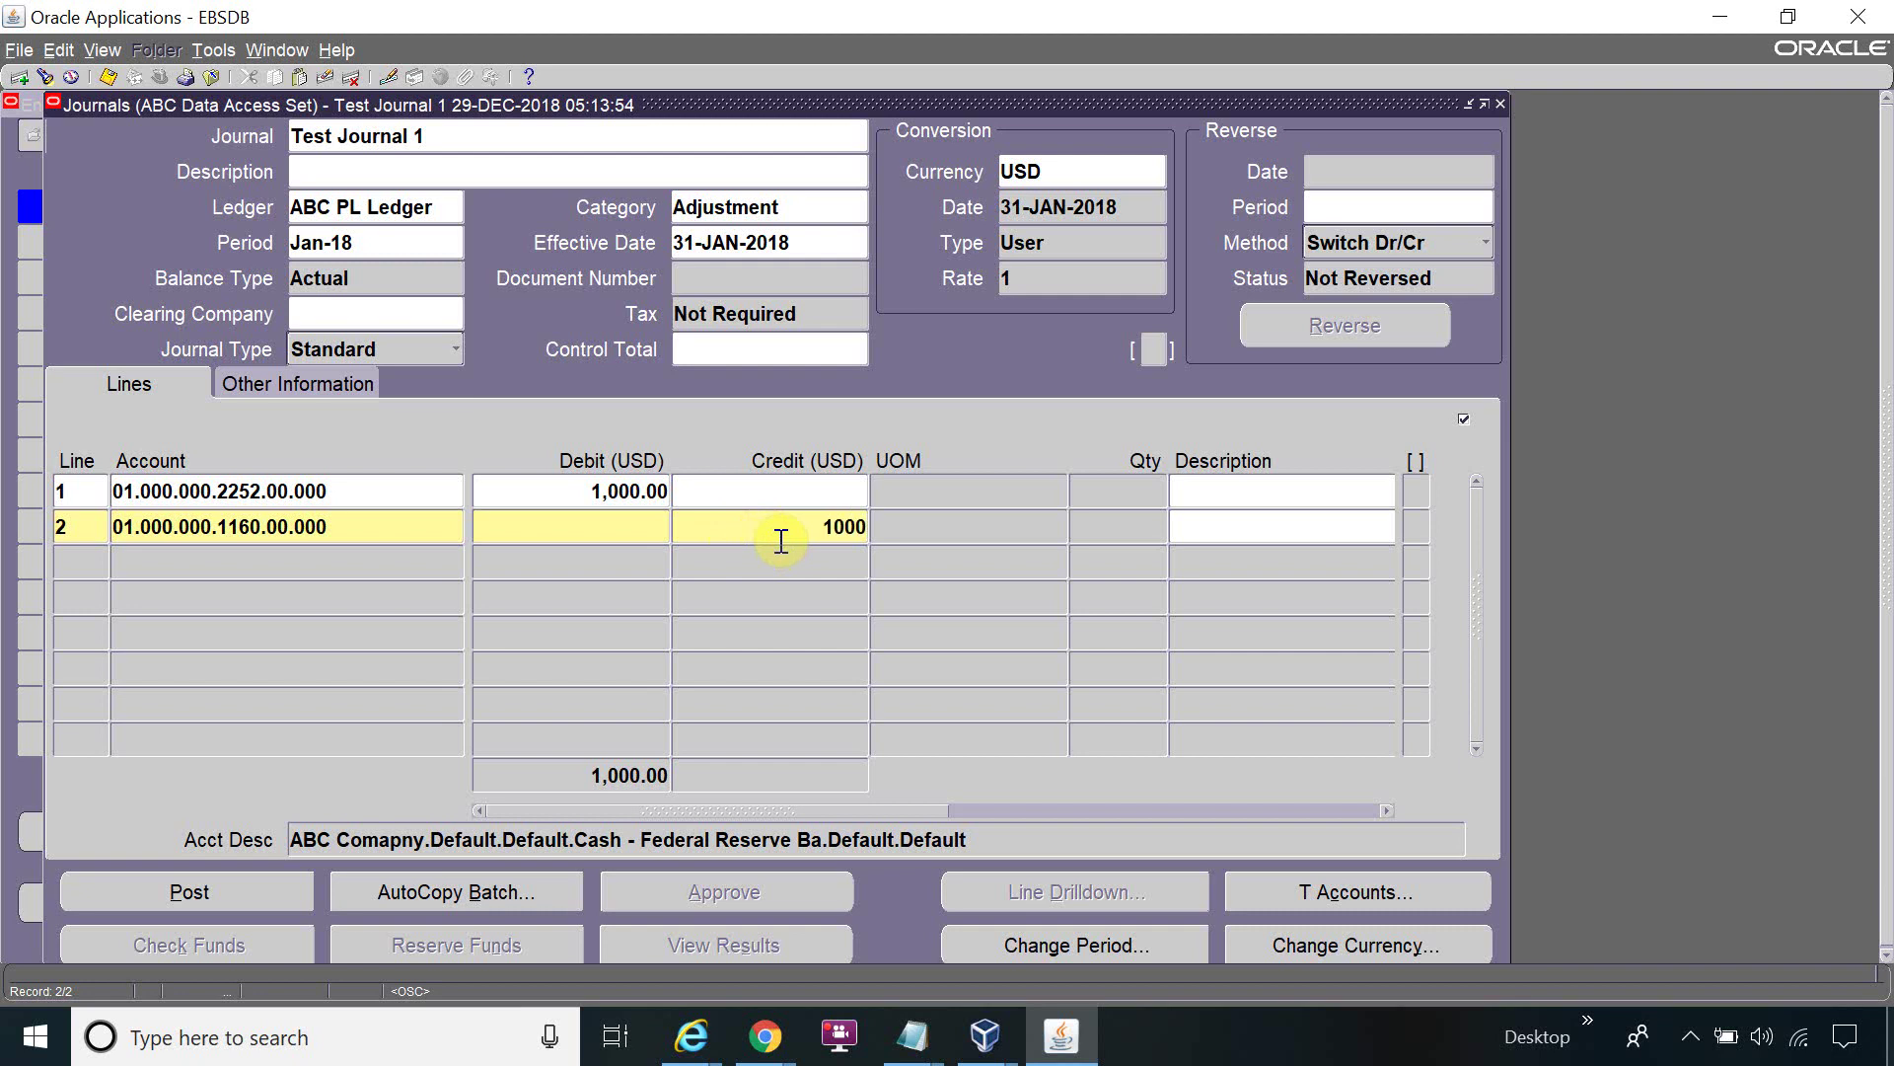
pyautogui.hotkey('ctrl', 's')
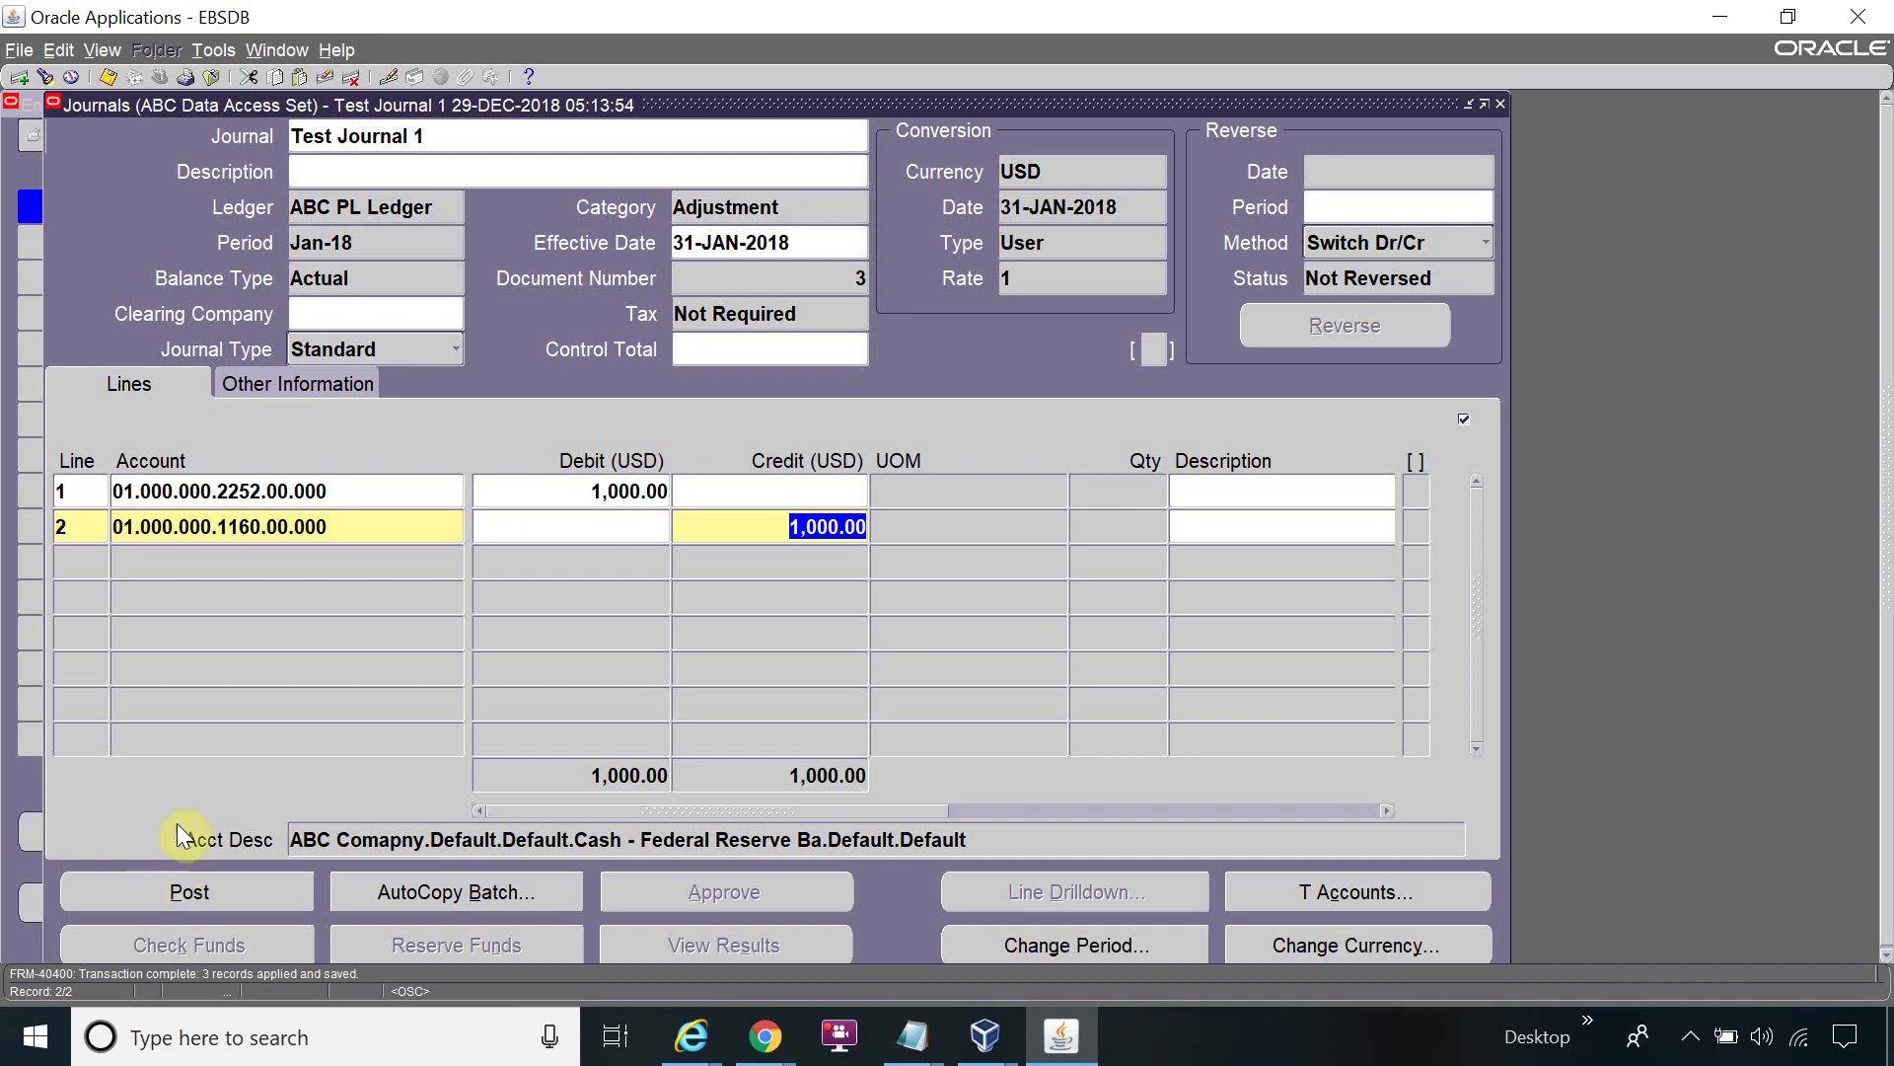
# Review the account descriptions of both journal lines and post the journal, acknowledging the request note
pyautogui.click(356, 493)
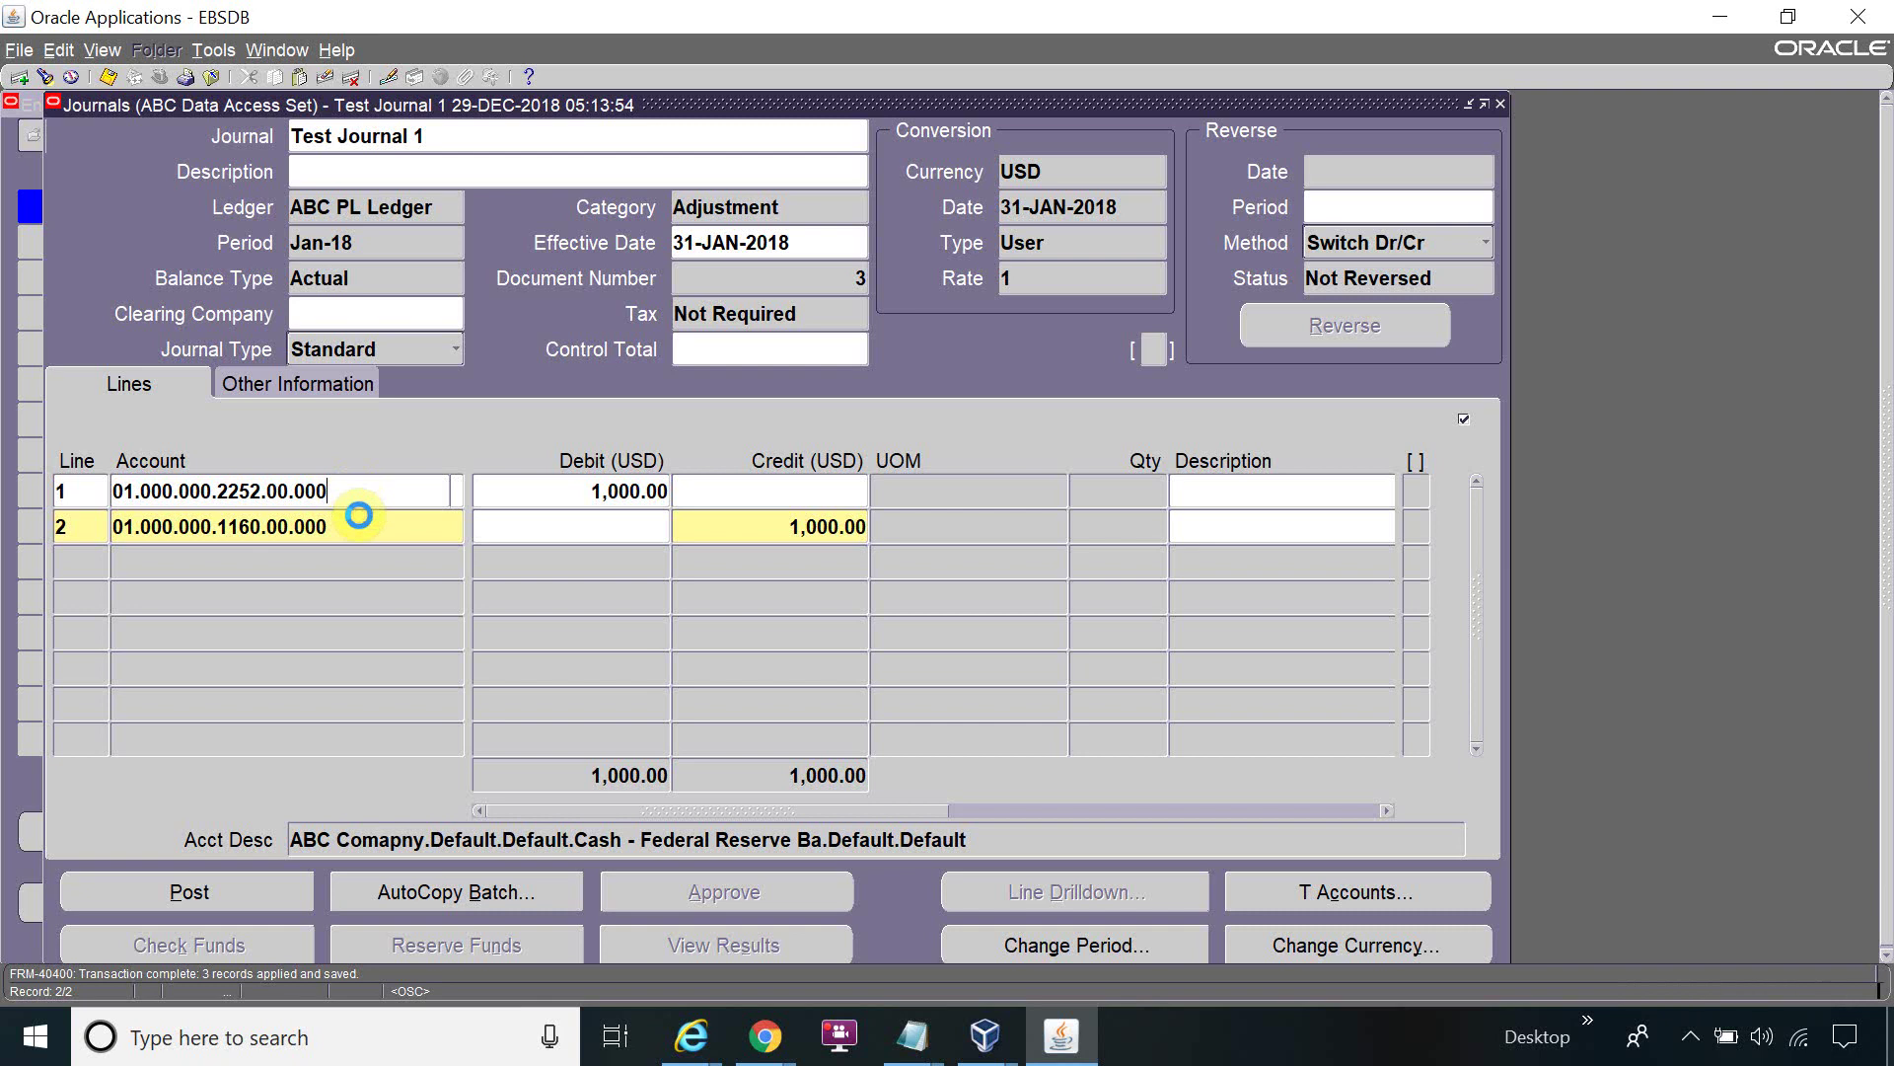
pyautogui.press('Down')
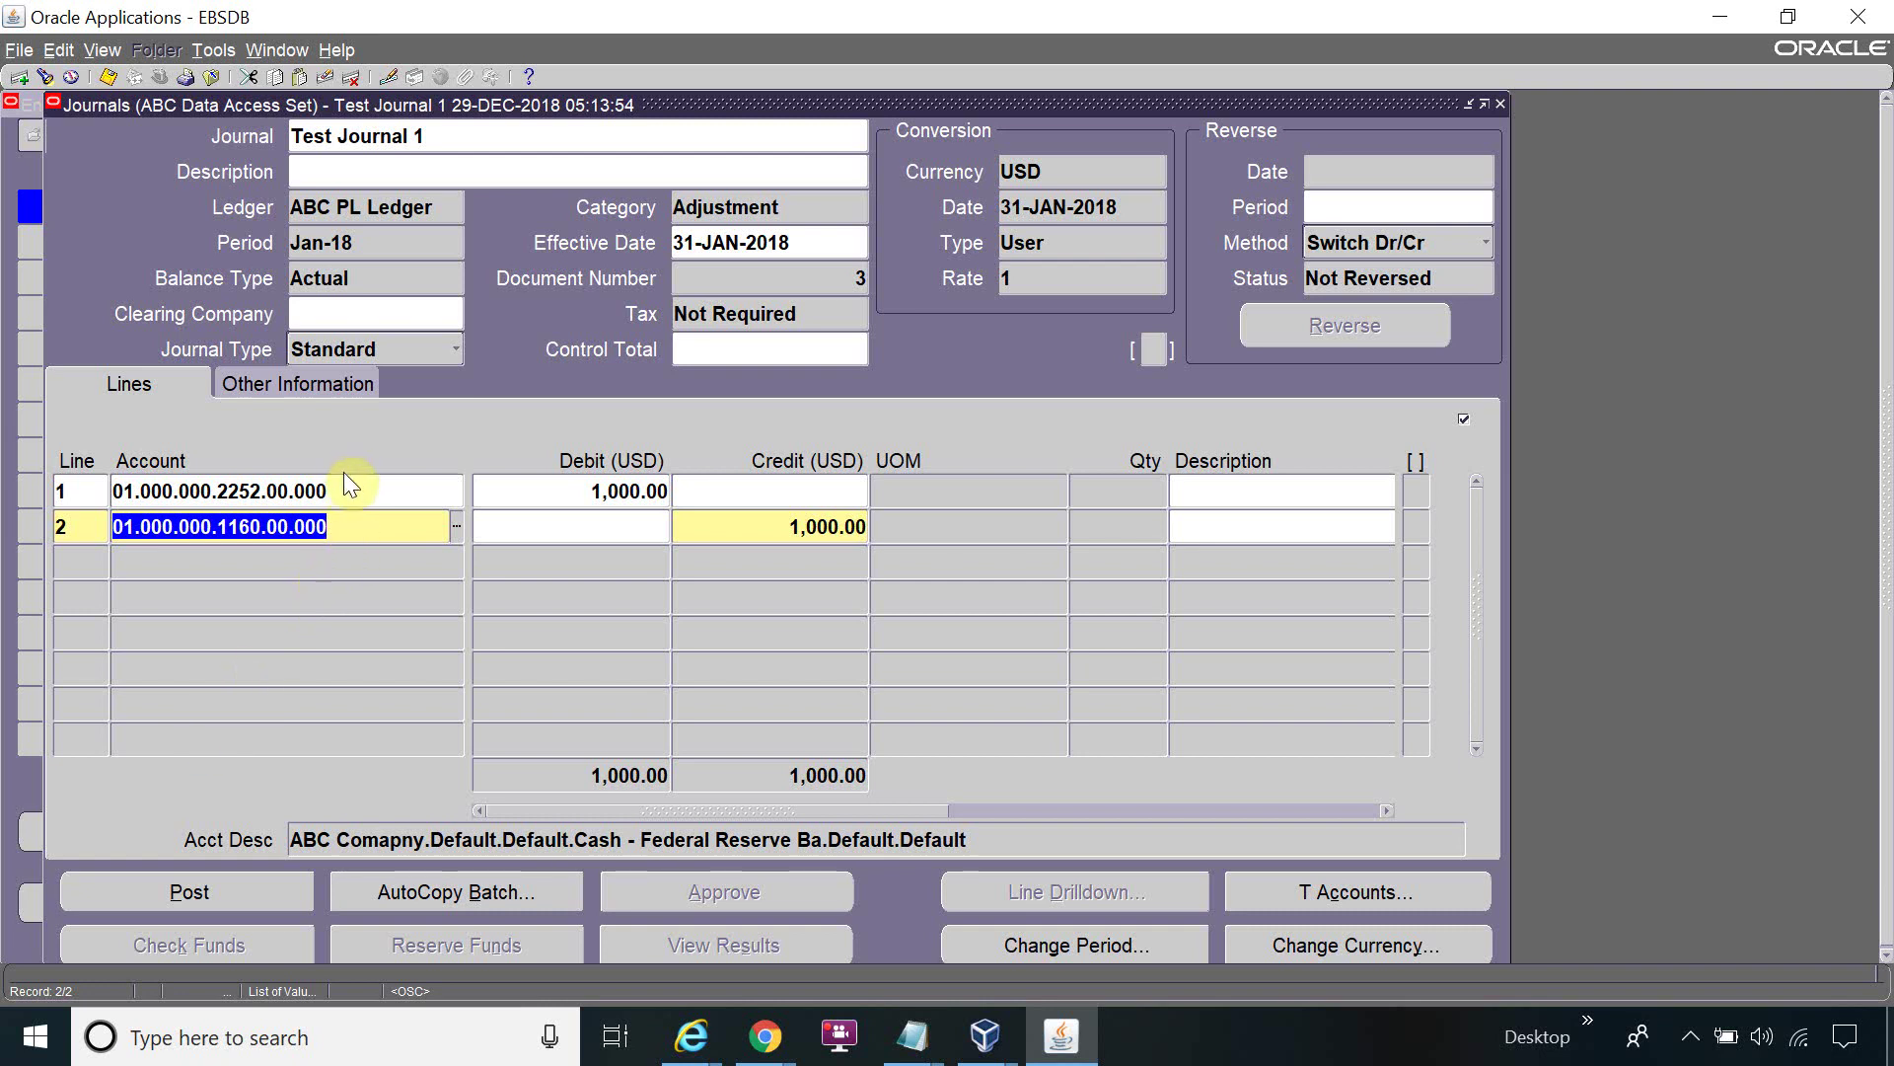
pyautogui.click(255, 894)
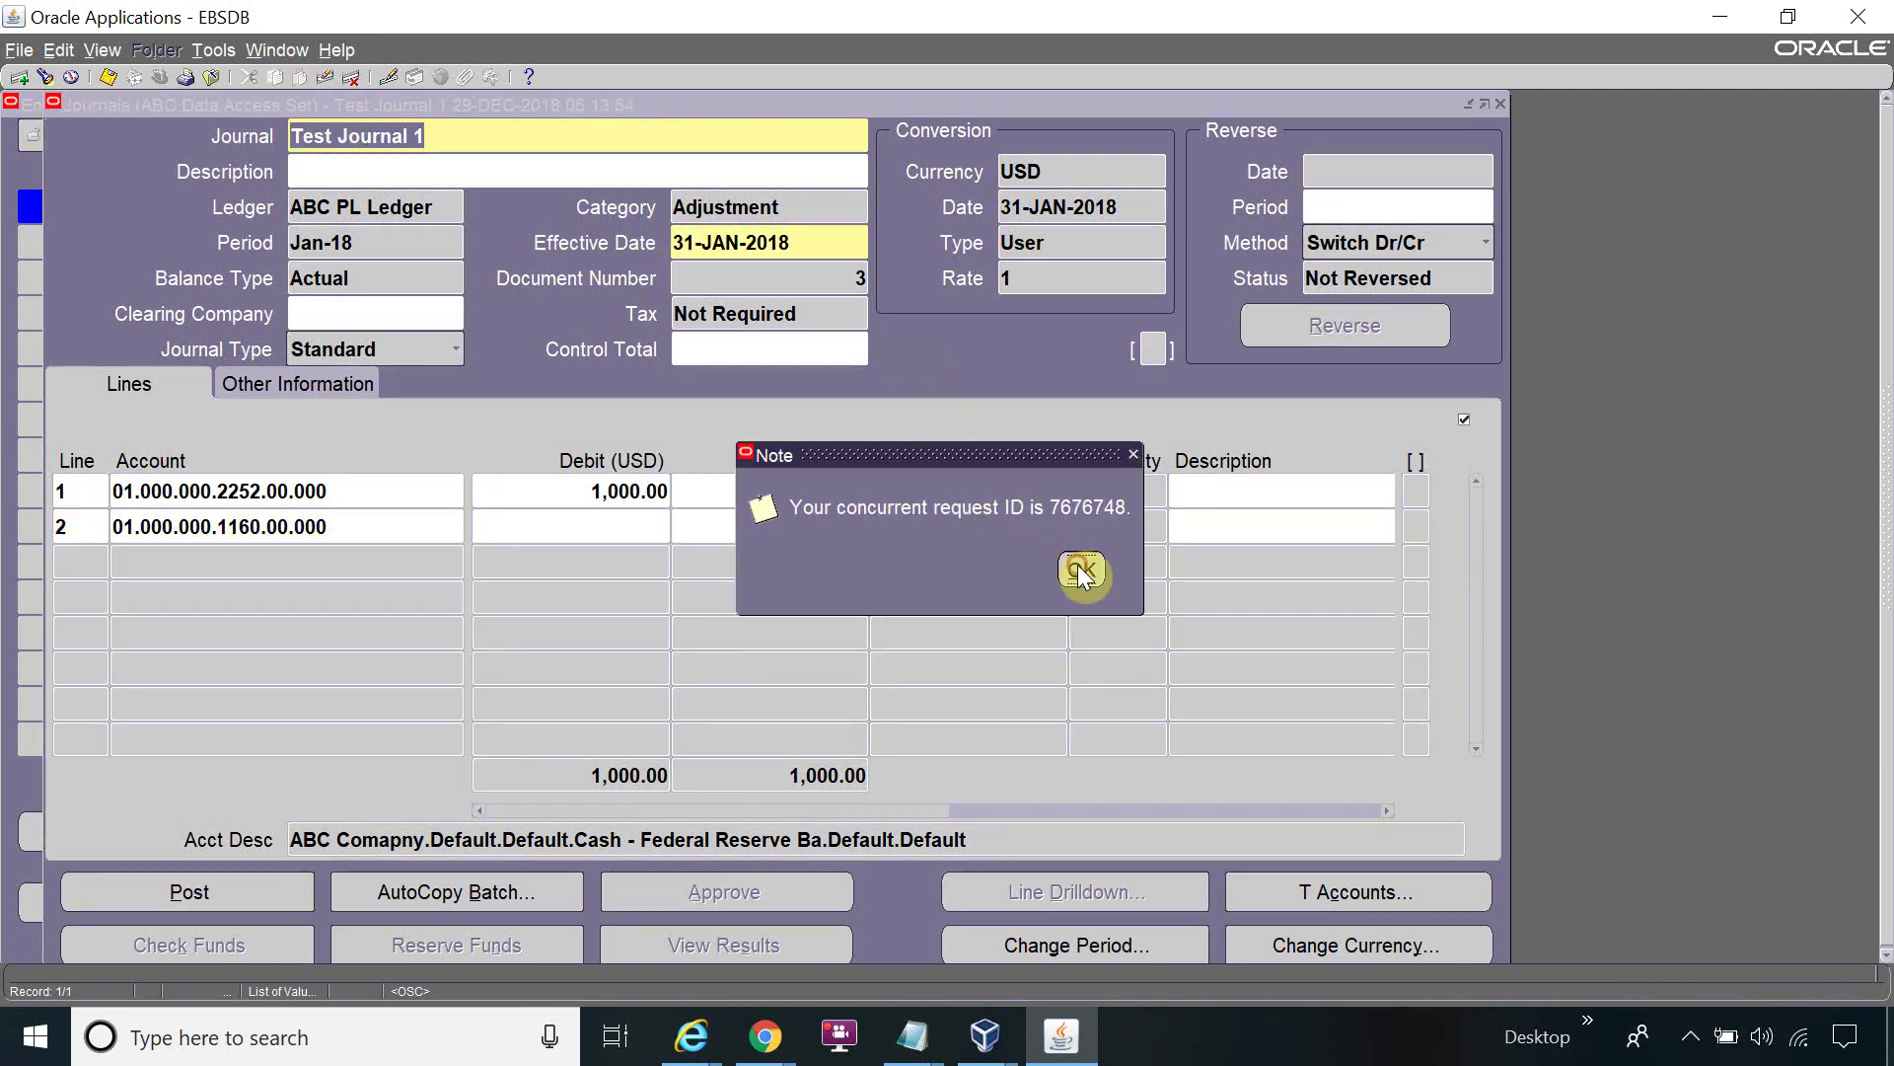
pyautogui.click(1079, 567)
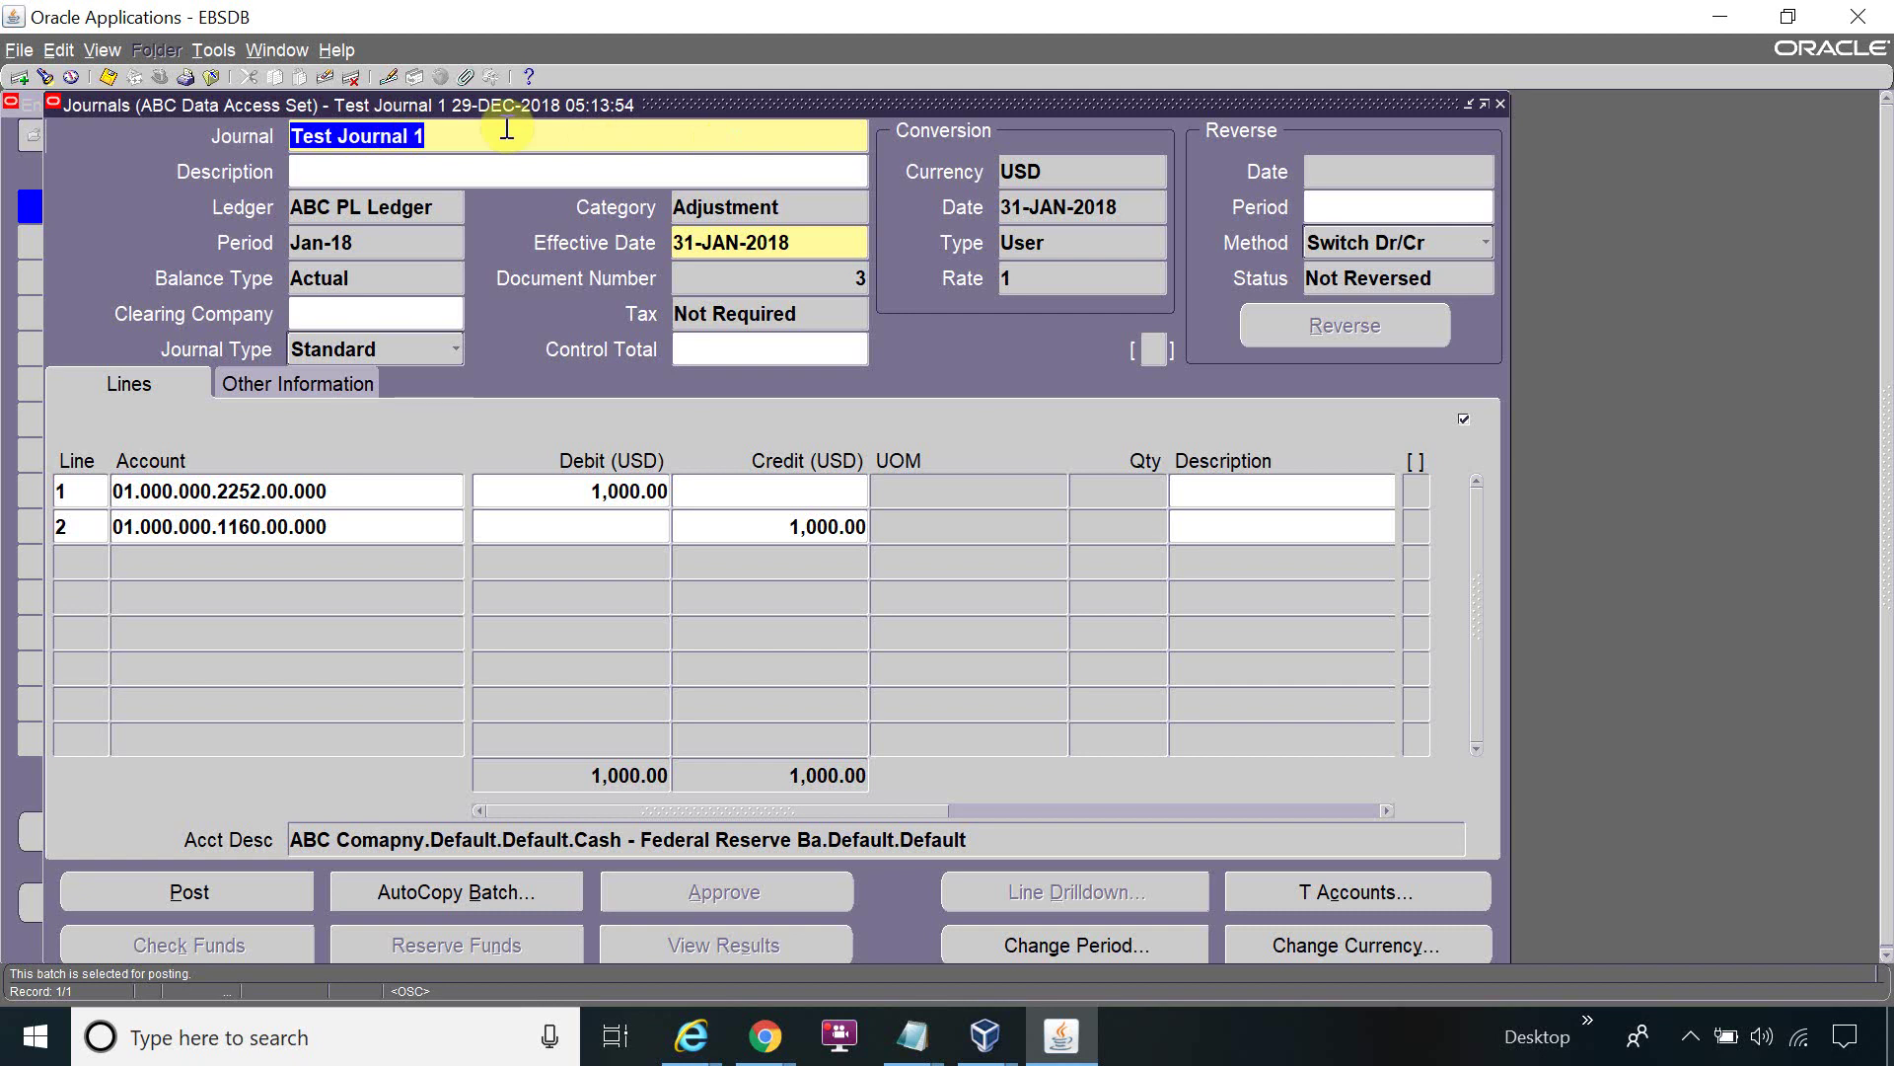
# Close the journal and search the entered journals for "Test Journal 1"
pyautogui.click(1498, 105)
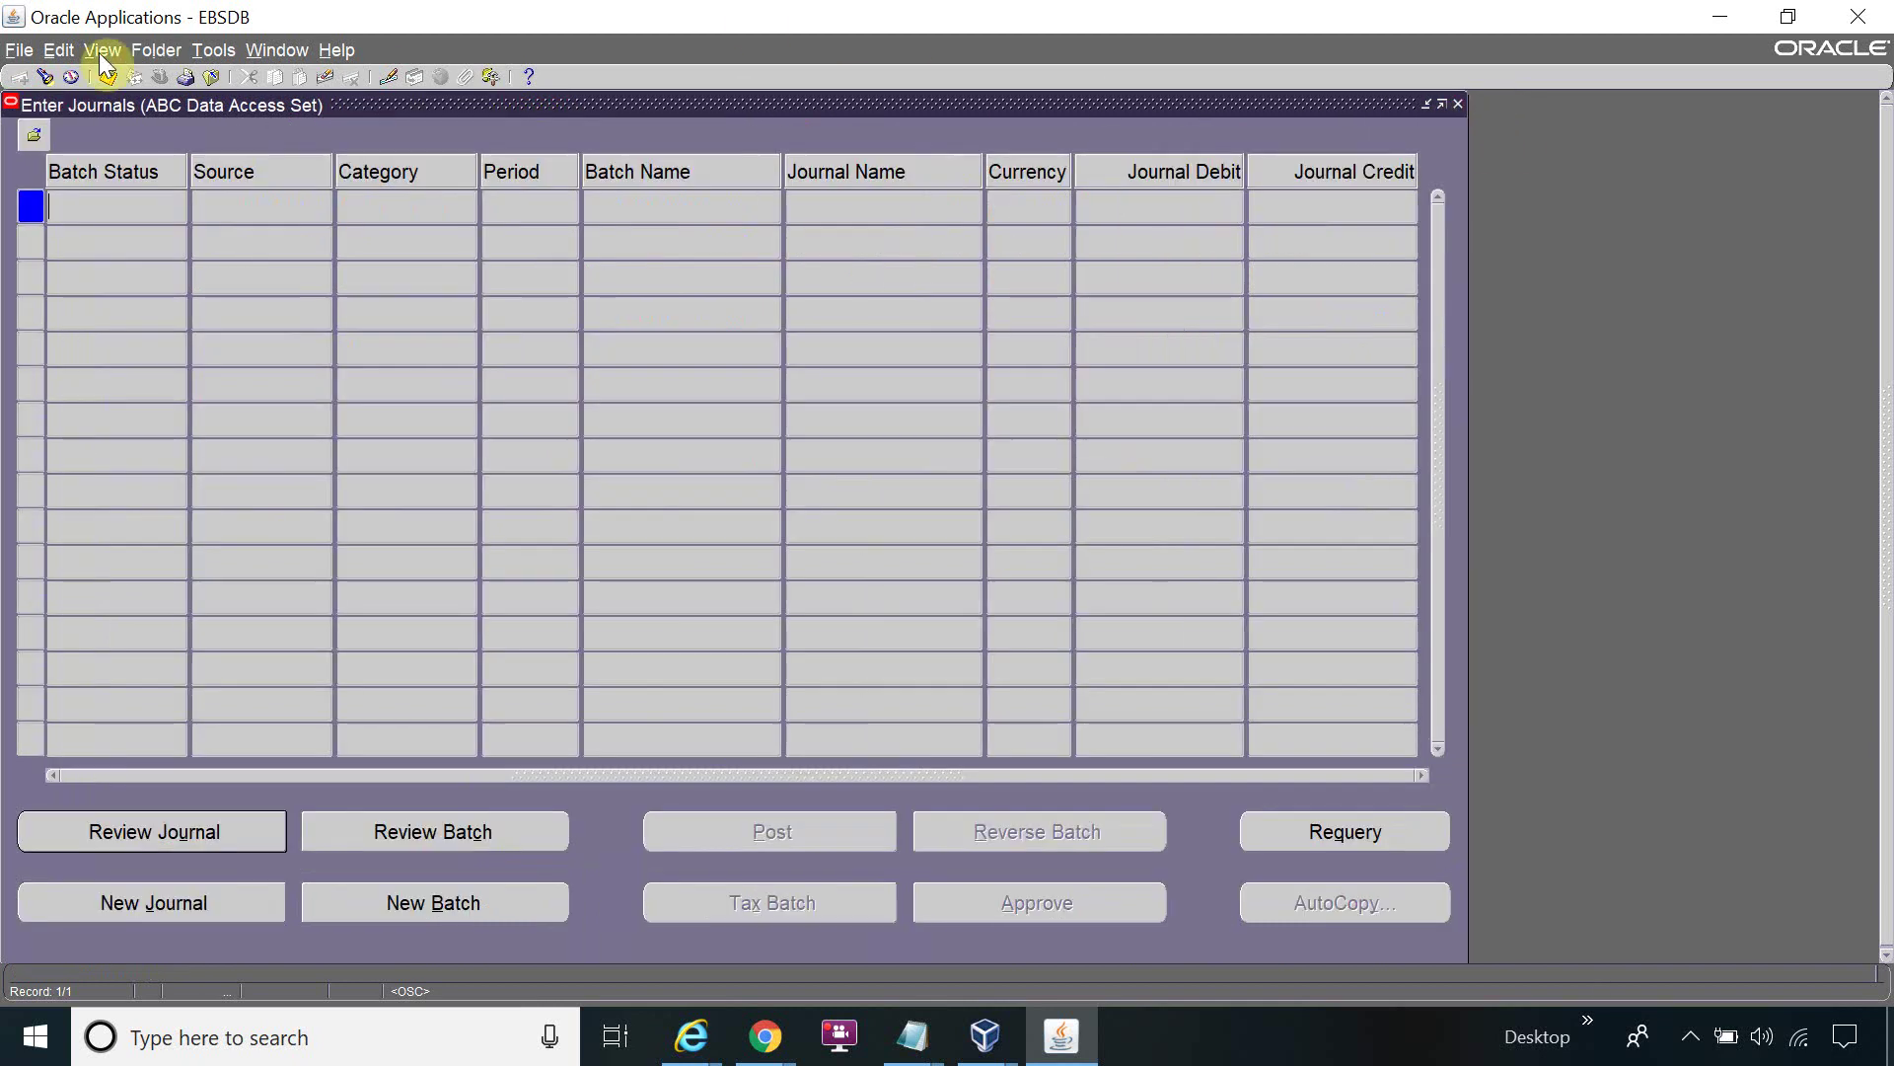
pyautogui.click(46, 77)
pyautogui.click(570, 385)
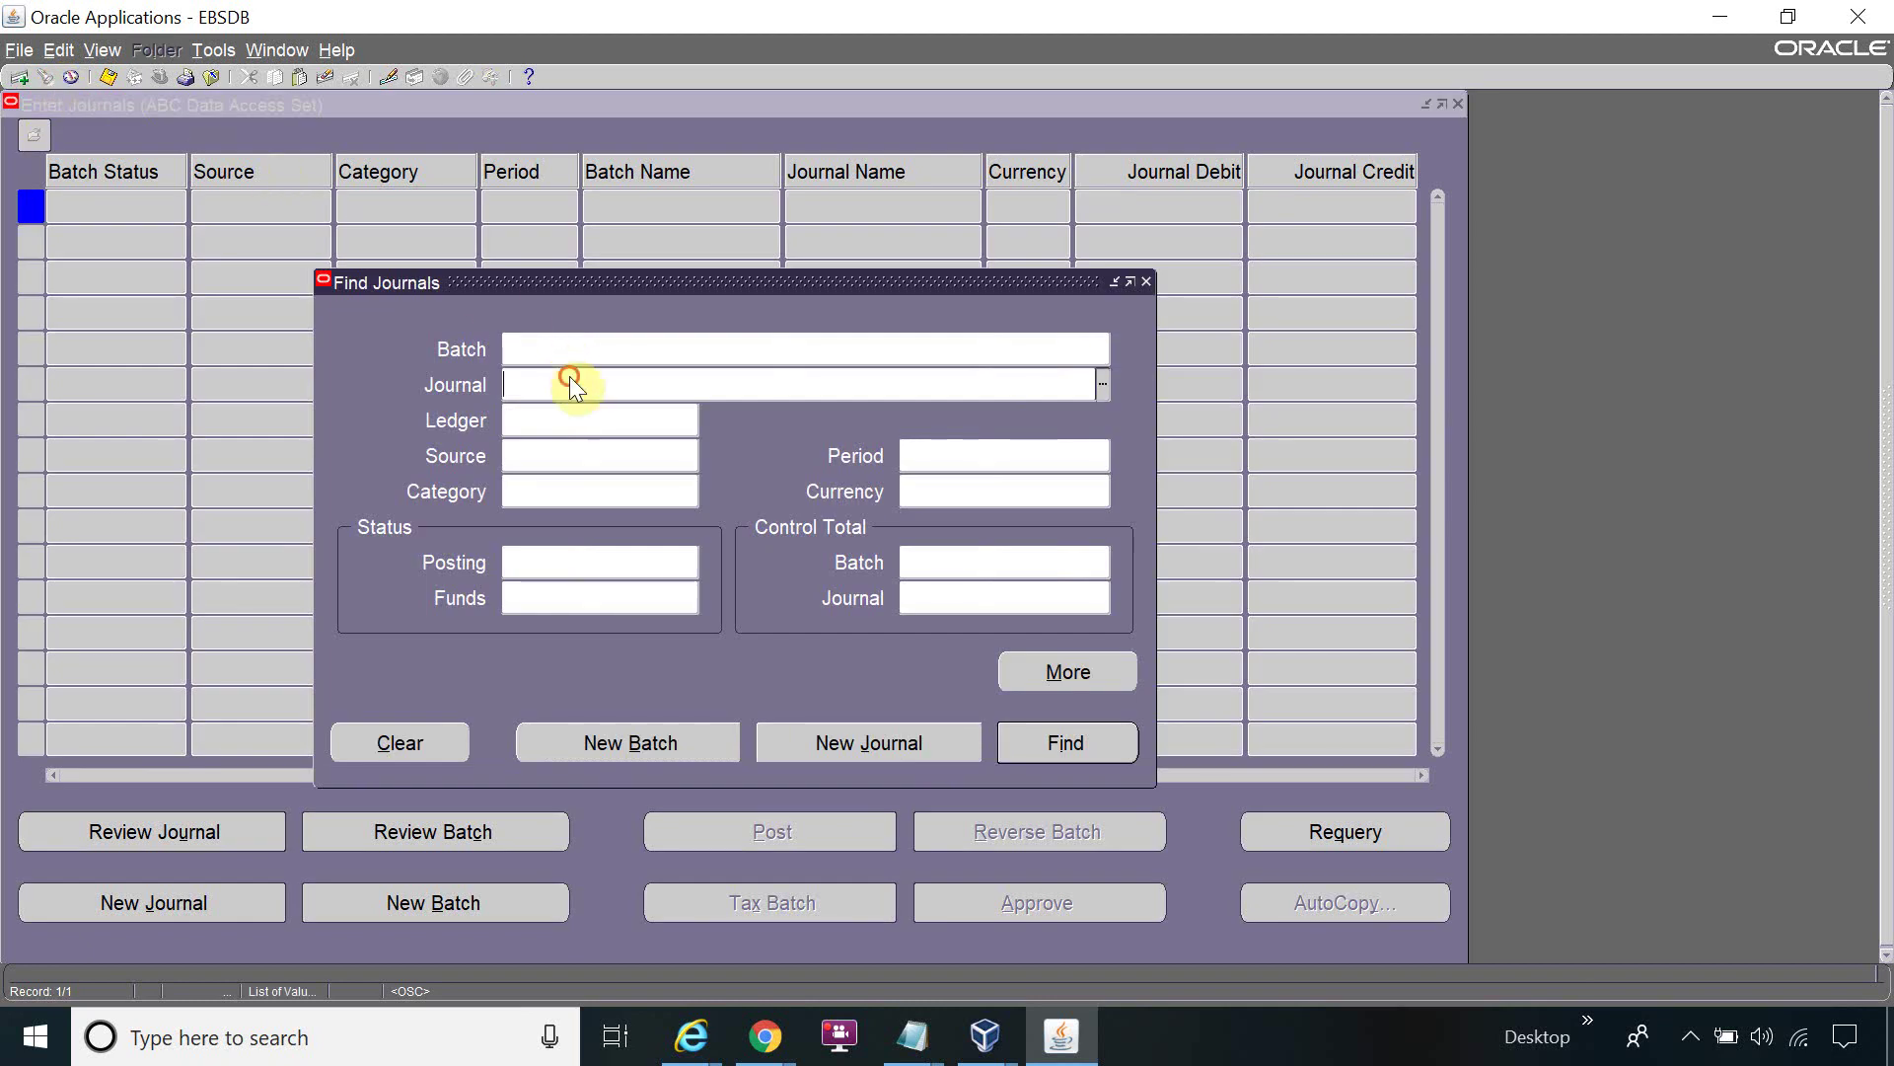
pyautogui.write('Test Journal 1')
pyautogui.press('Return')
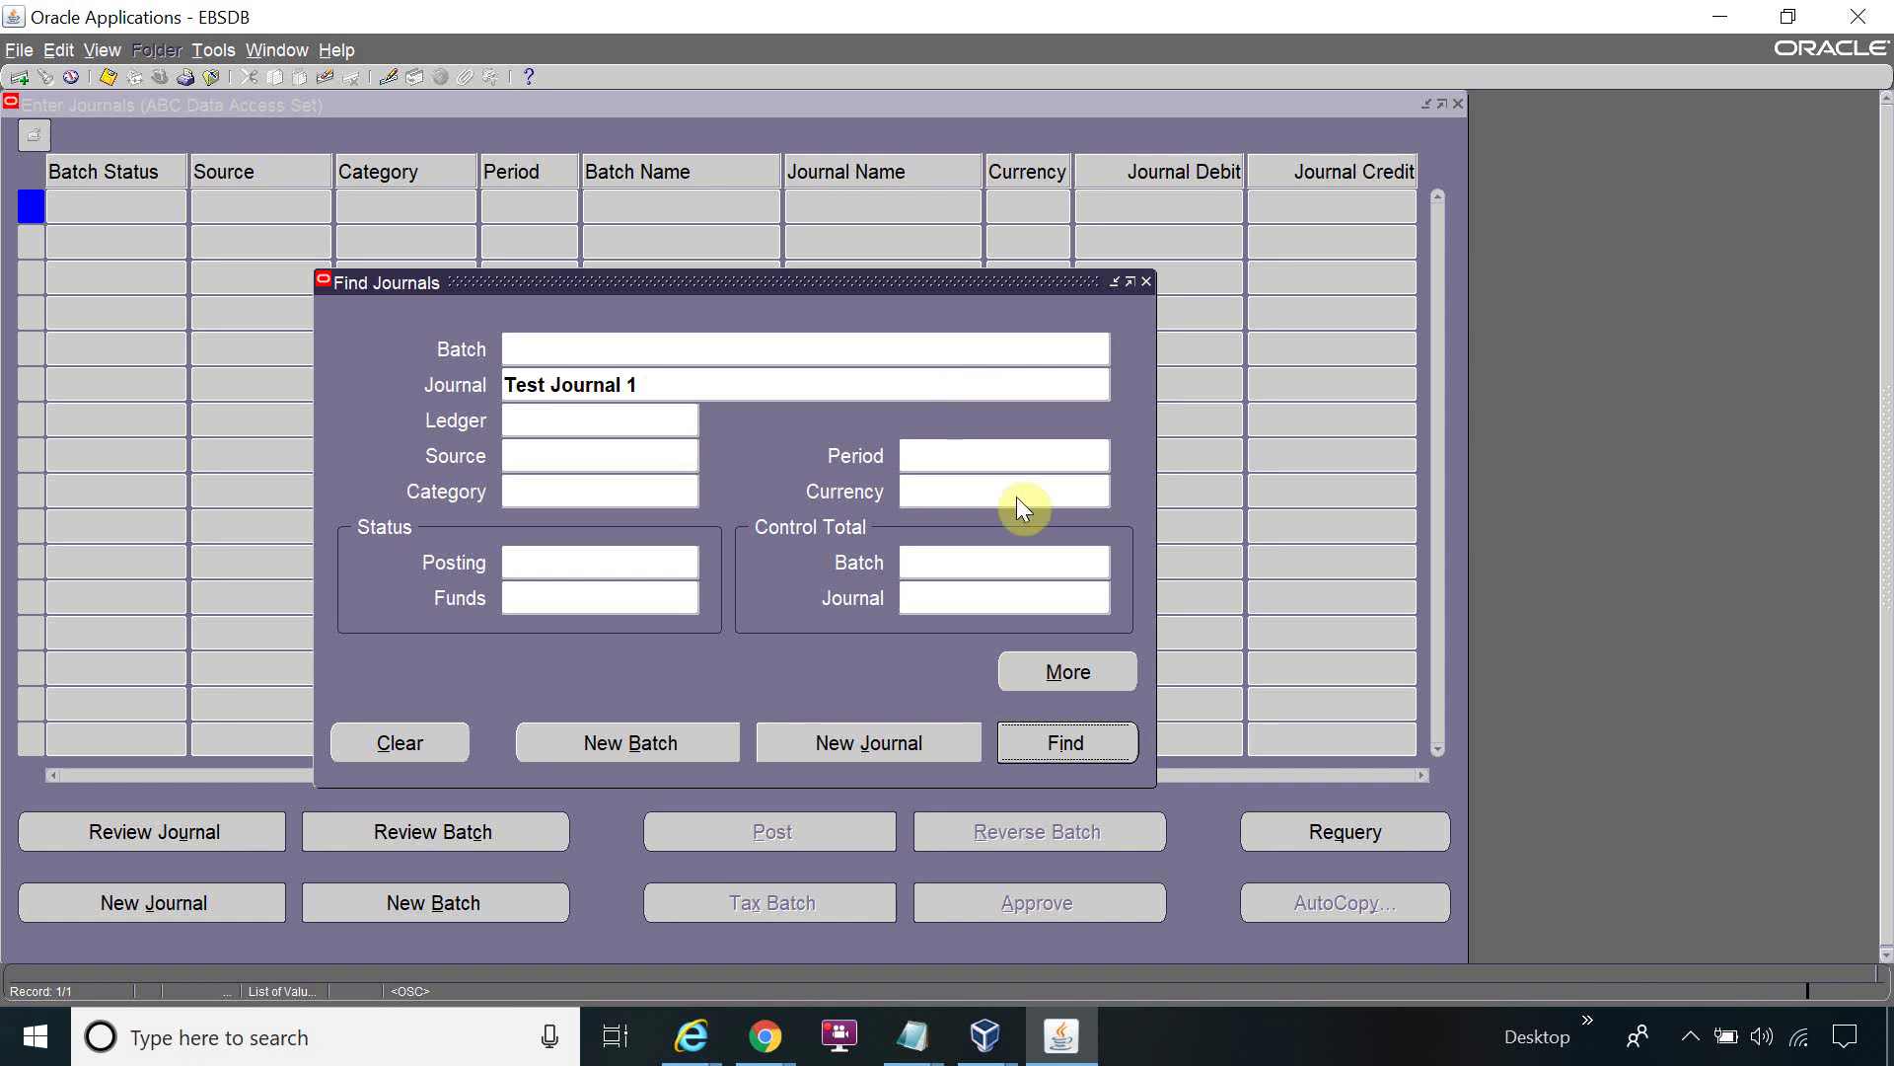
pyautogui.click(153, 215)
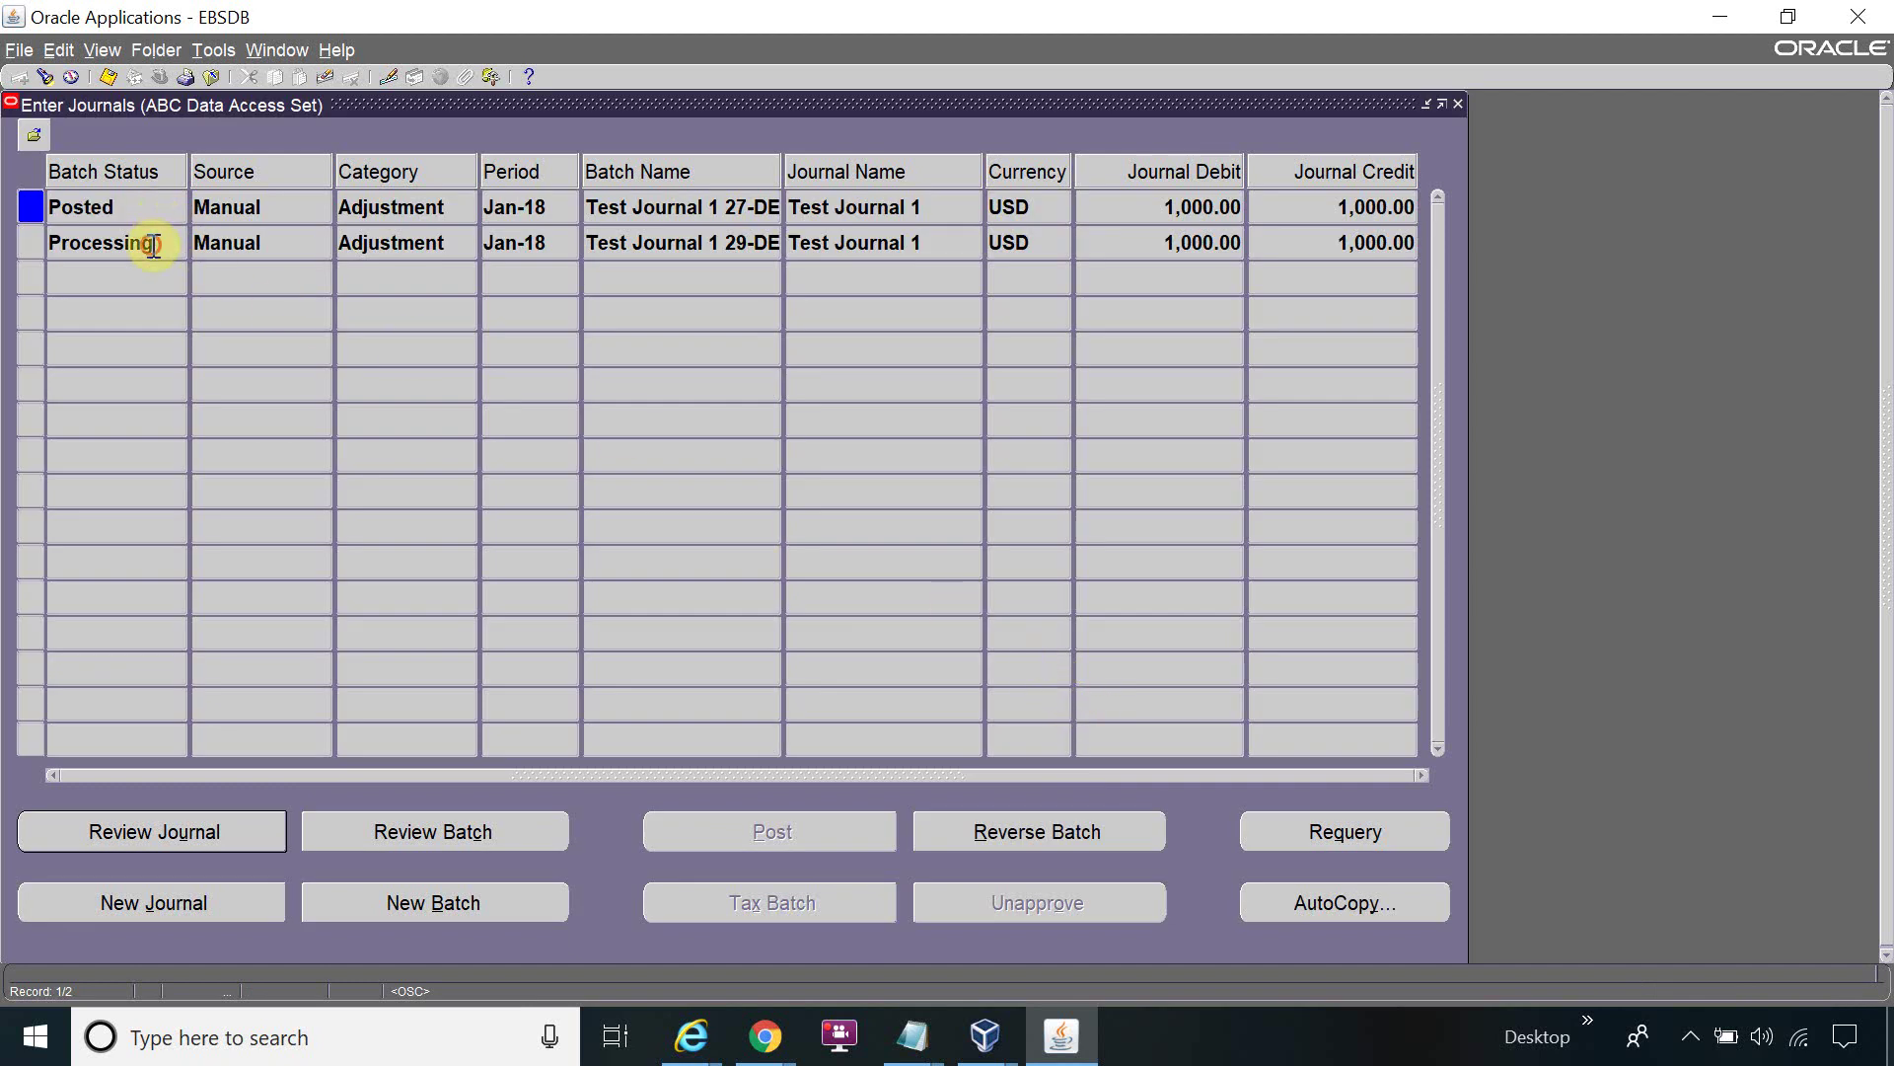
# Check the 29-DEC batch's status and list all own concurrent requests to examine the posting request, closing the list again
pyautogui.click(148, 240)
pyautogui.doubleClick(114, 232)
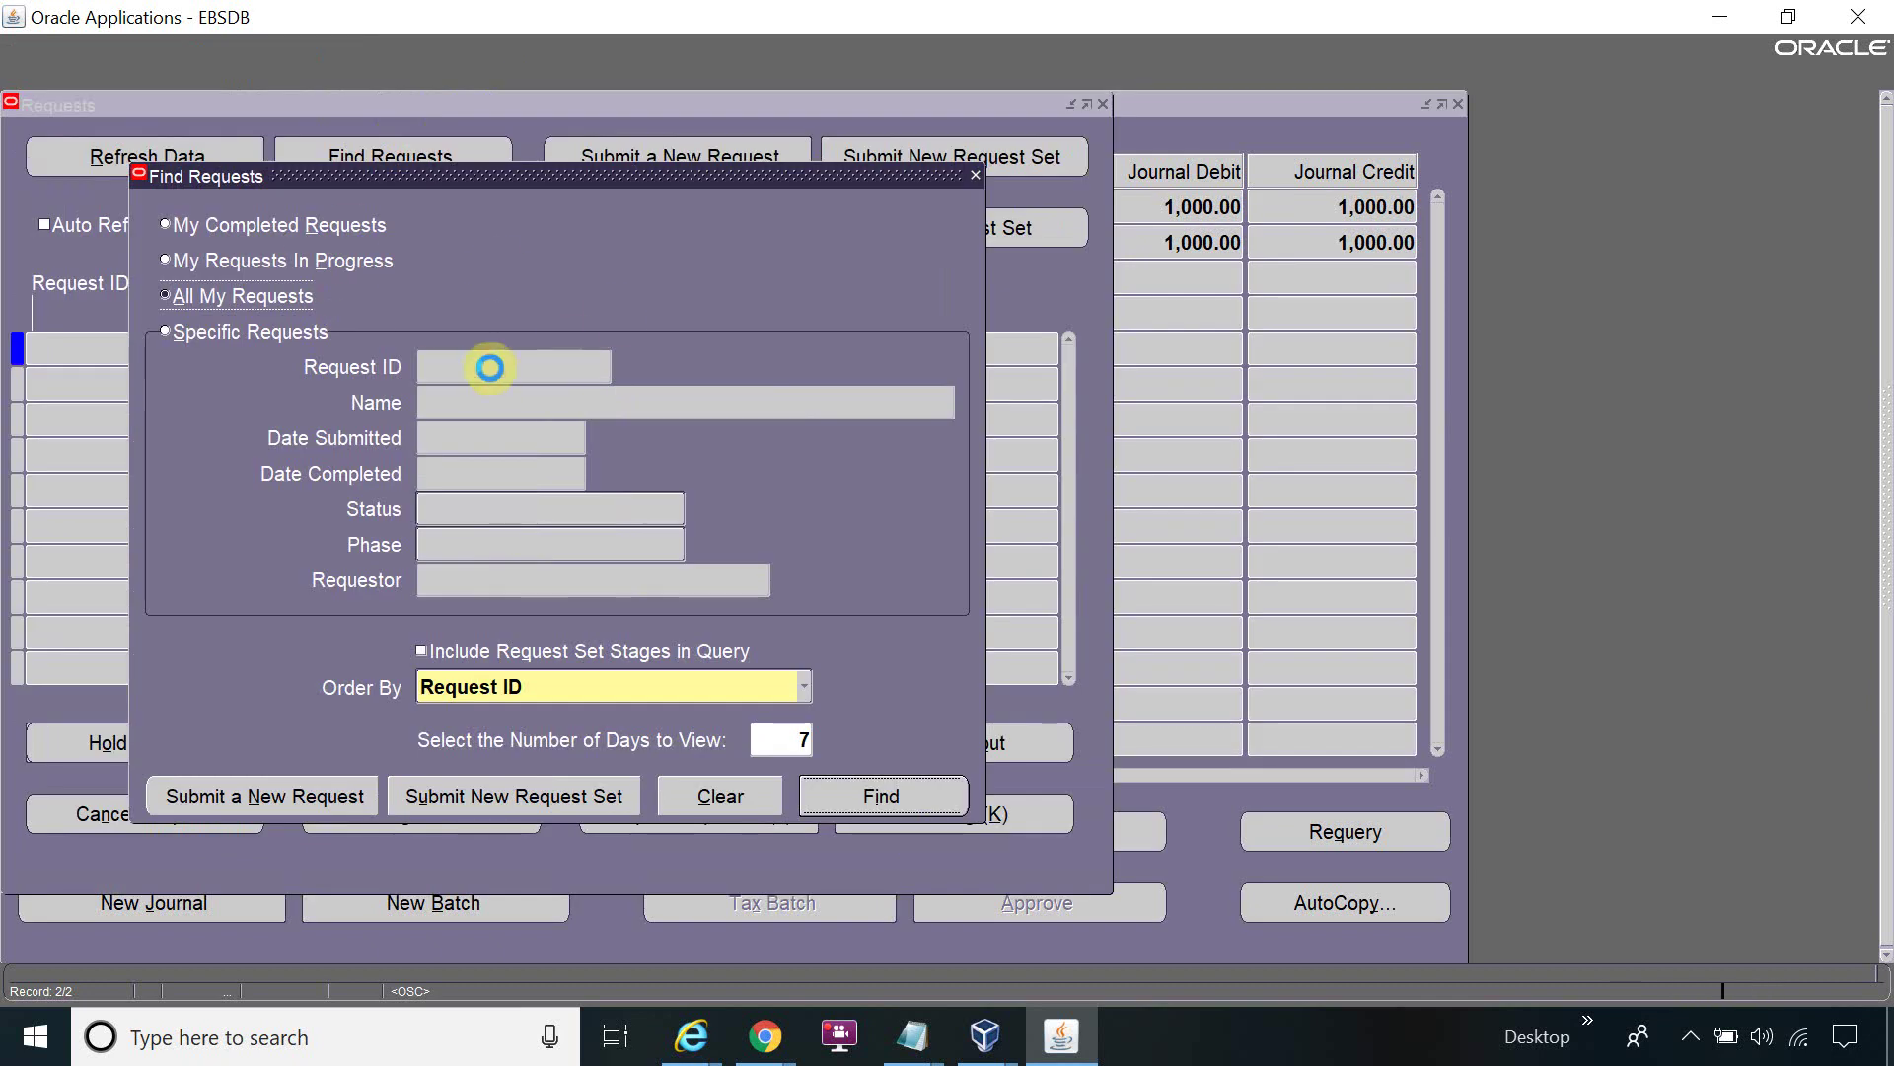
pyautogui.press('Return')
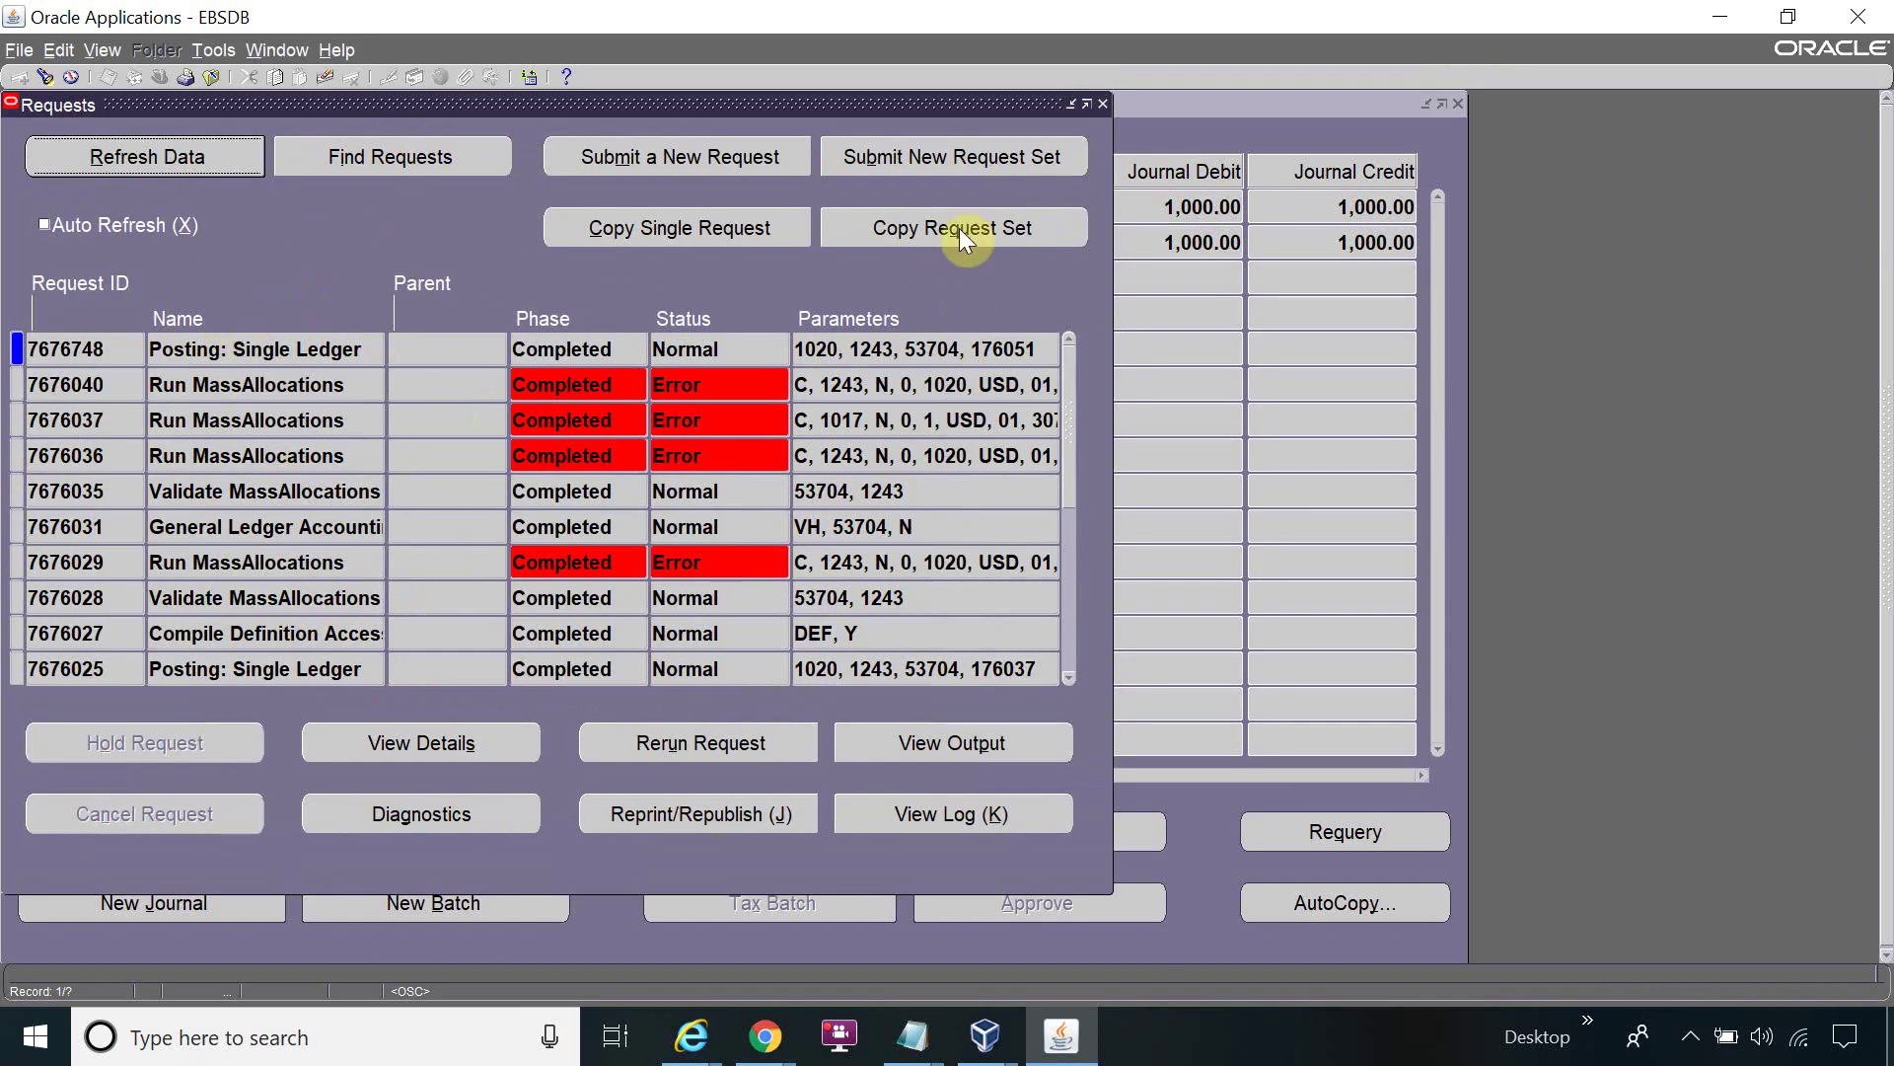
pyautogui.click(1102, 104)
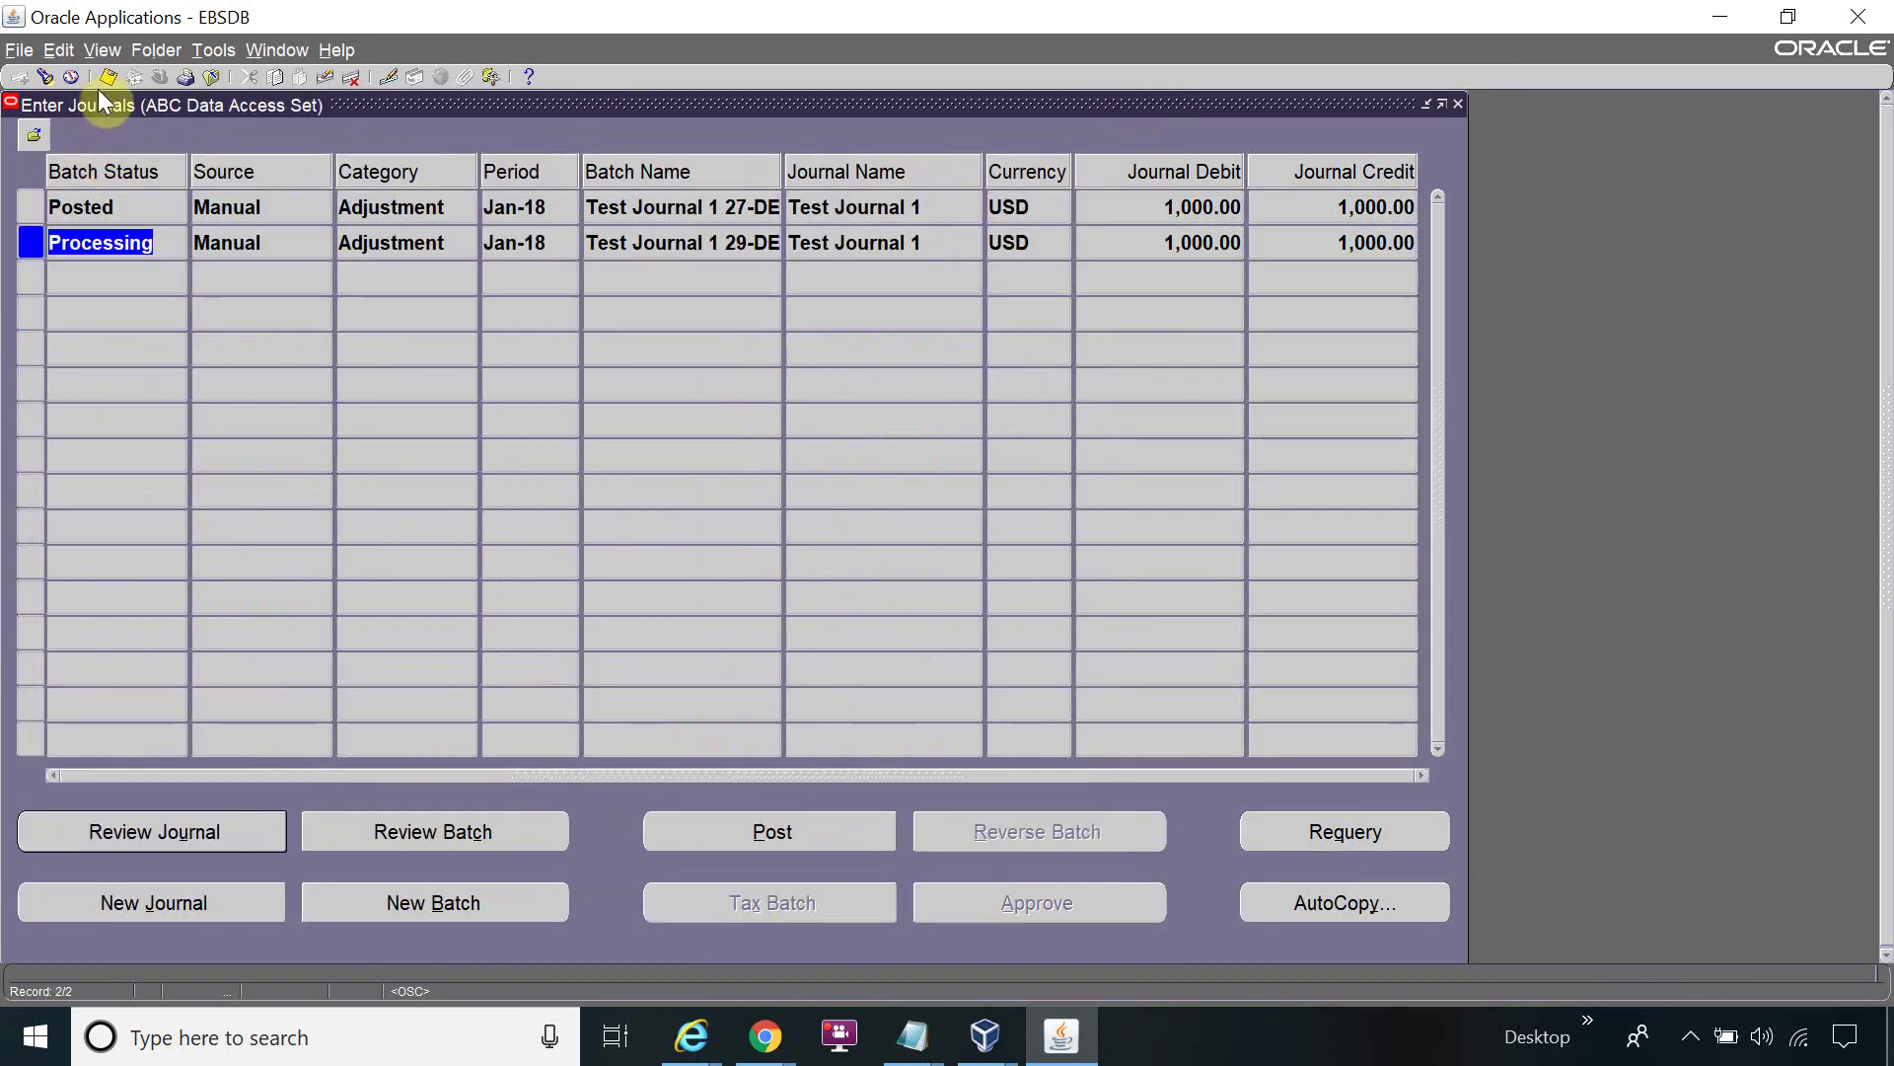
# Rerun the journal search for "Test Journal 1" and examine the batch statuses and full batch name of the 29-DEC entry
pyautogui.click(45, 76)
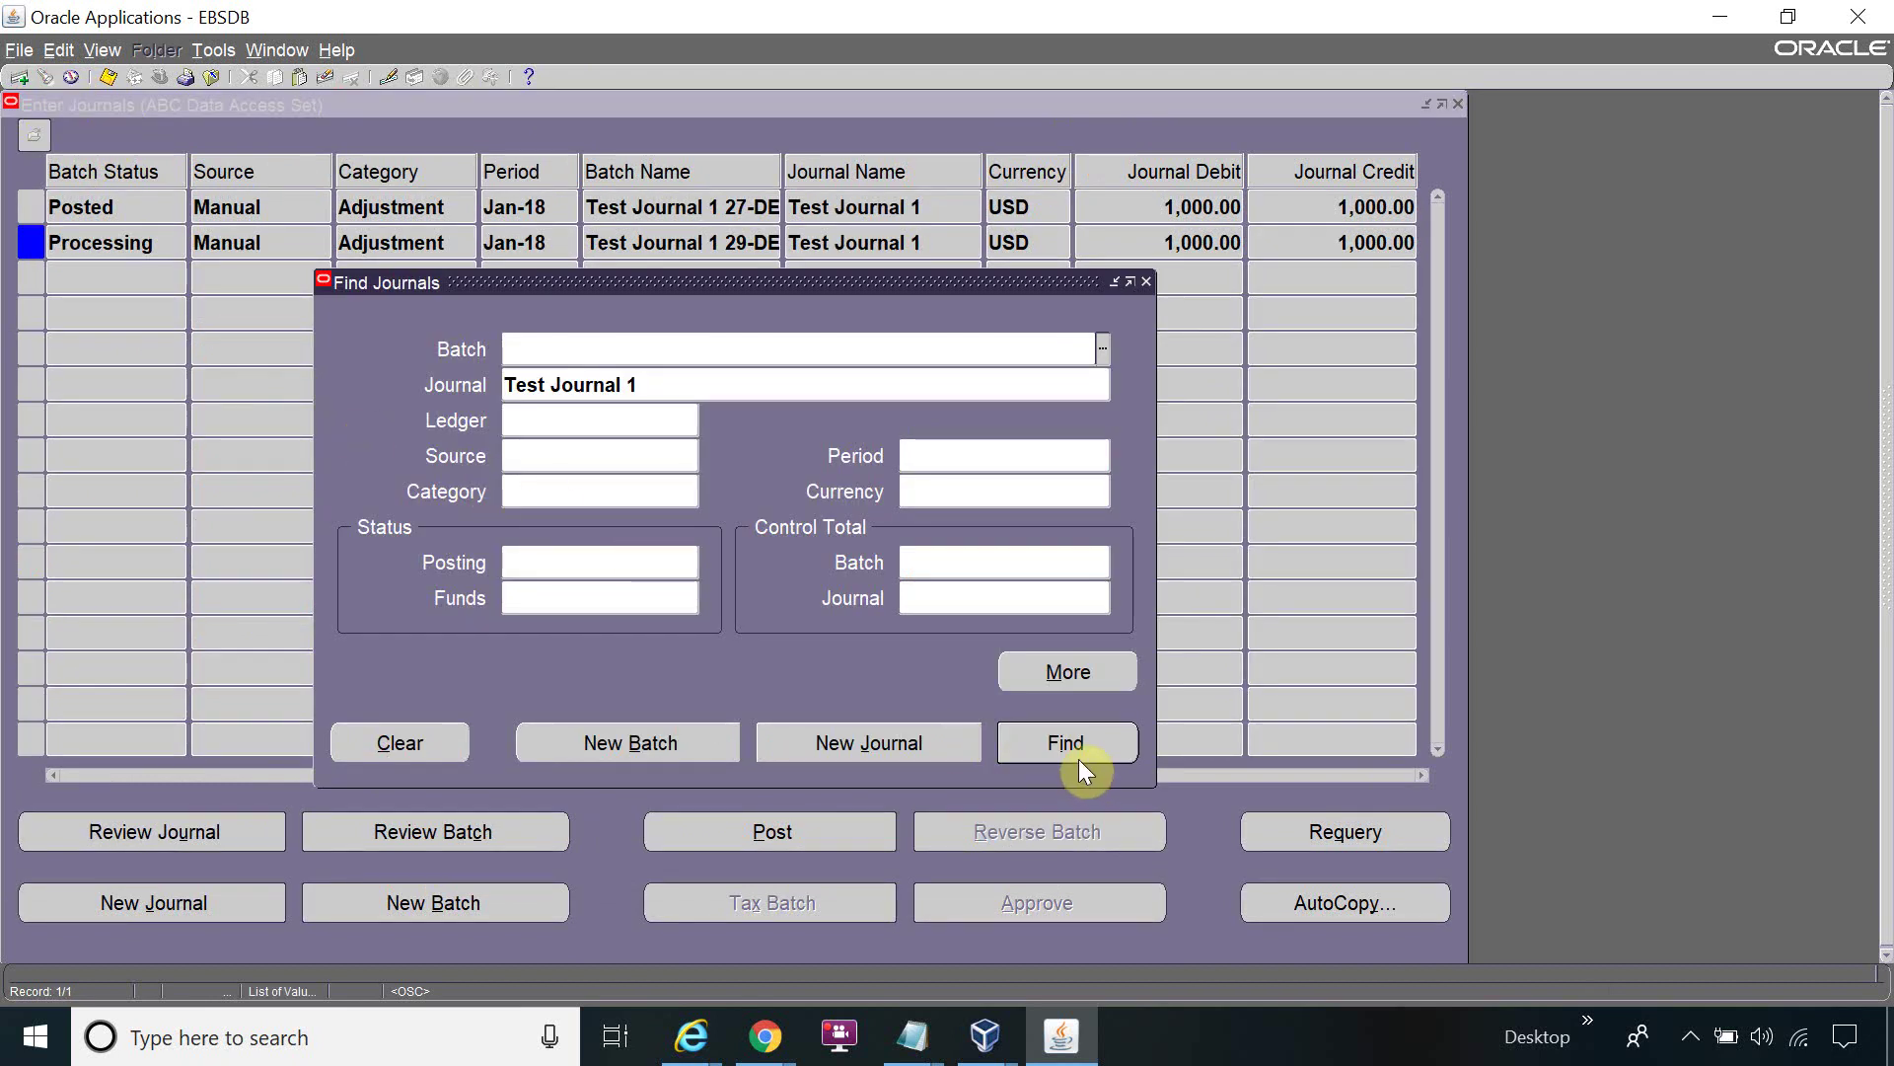
pyautogui.click(1077, 758)
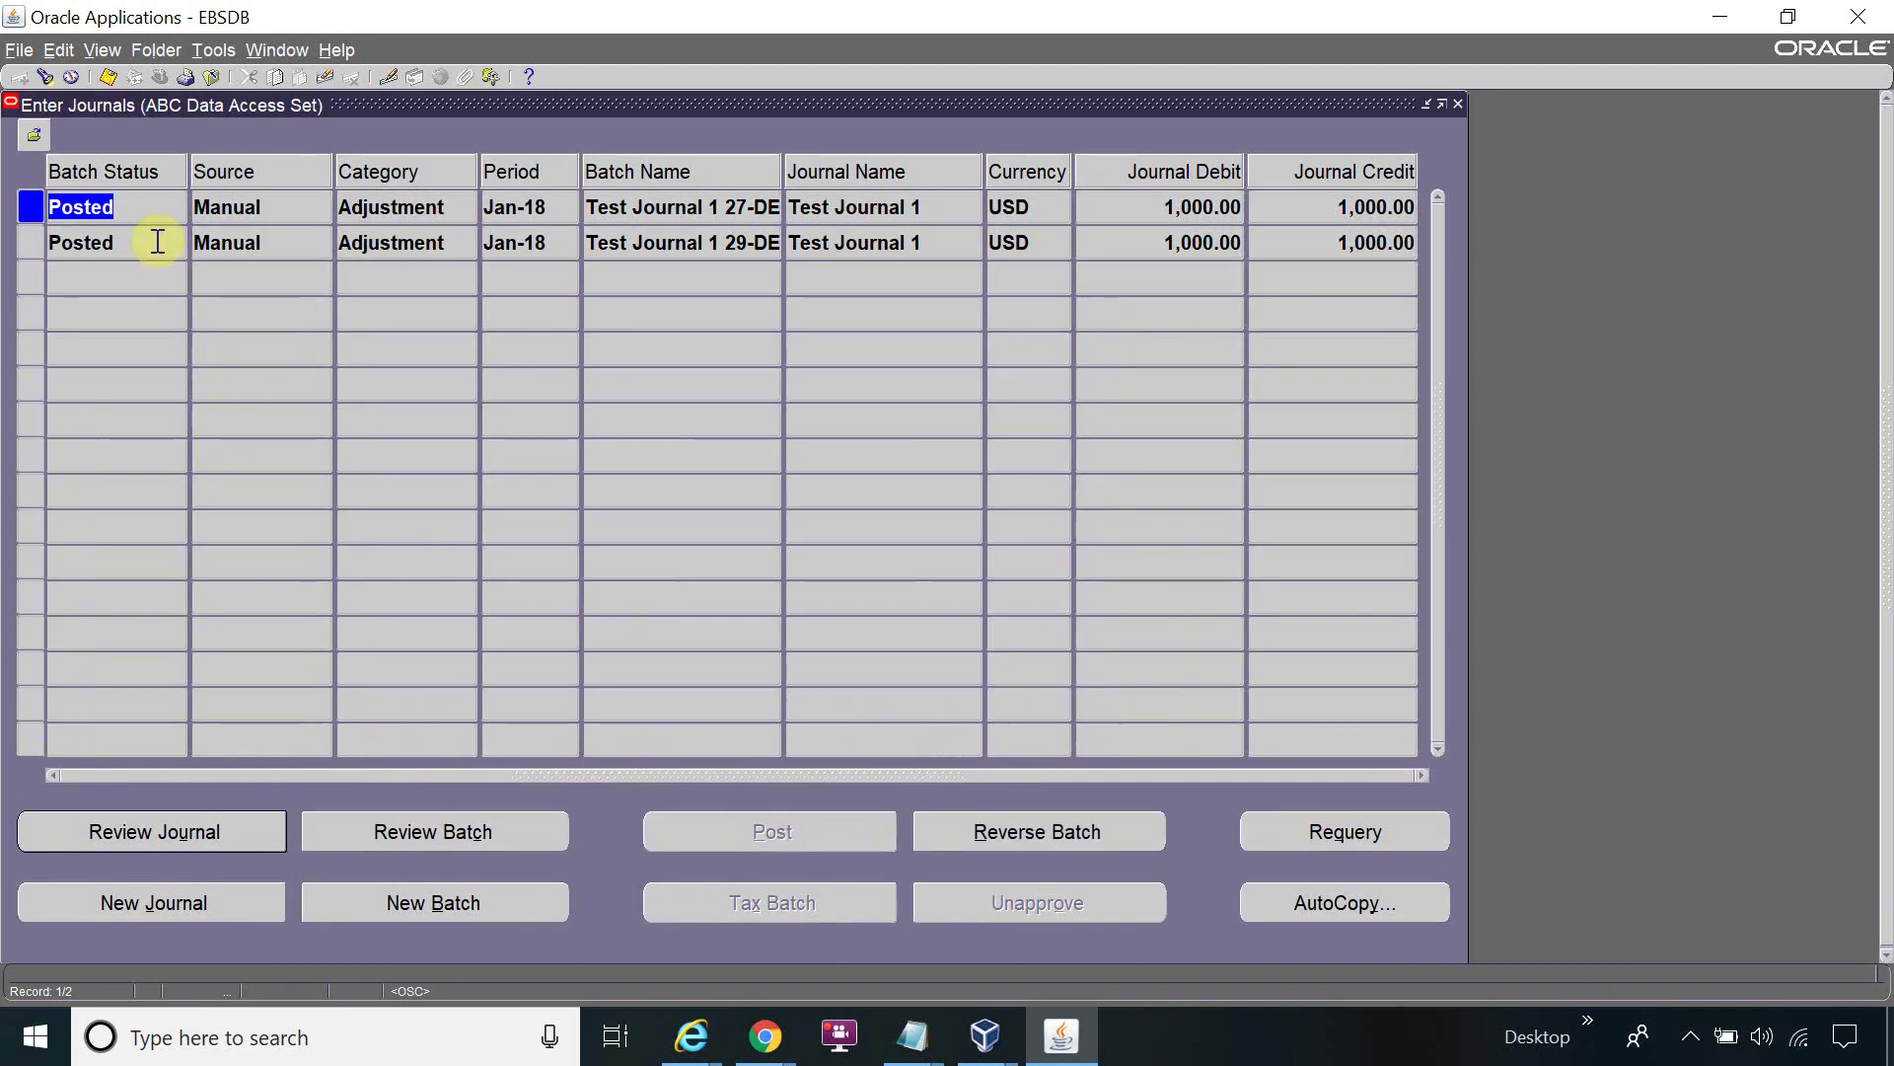
pyautogui.click(695, 203)
pyautogui.moveTo(636, 241); pyautogui.dragTo(793, 235)
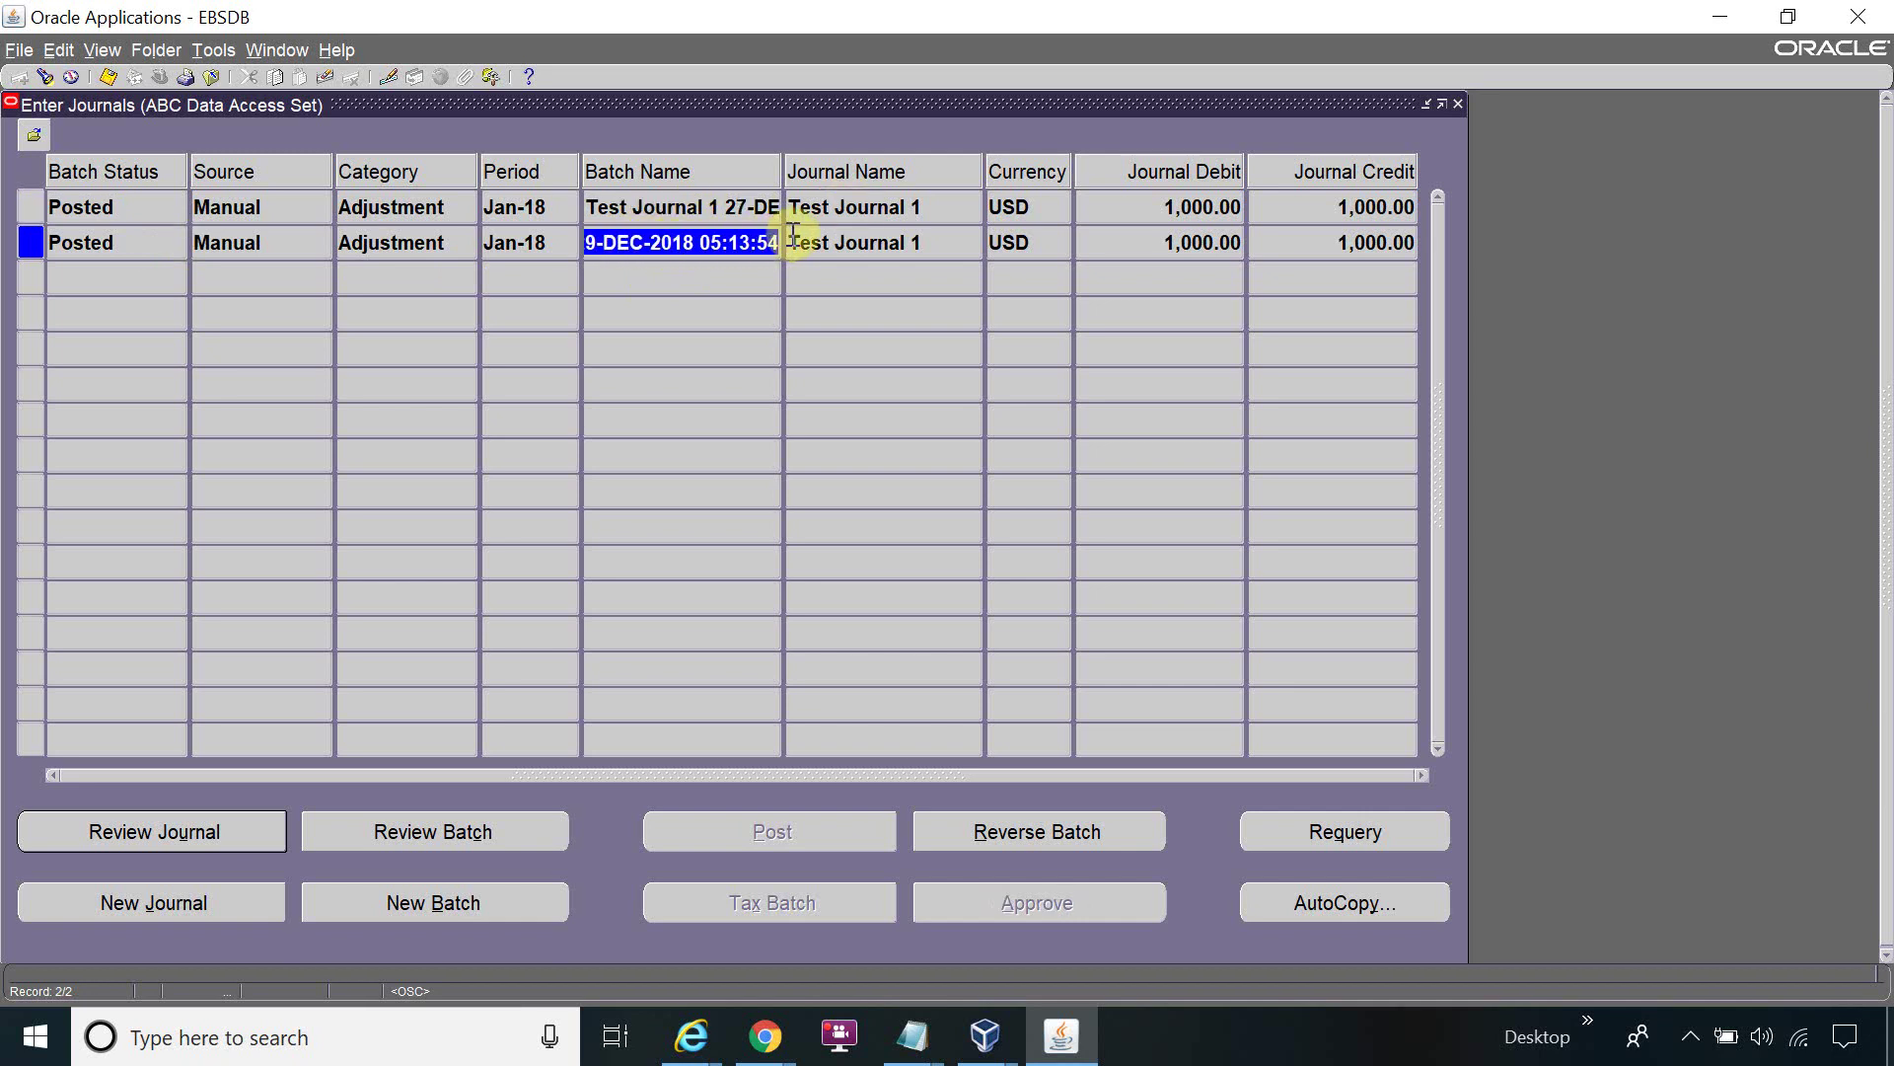
# Open the 29-DEC "Test Journal 1" entry for review and set its reversal period to Jan-18
pyautogui.click(182, 841)
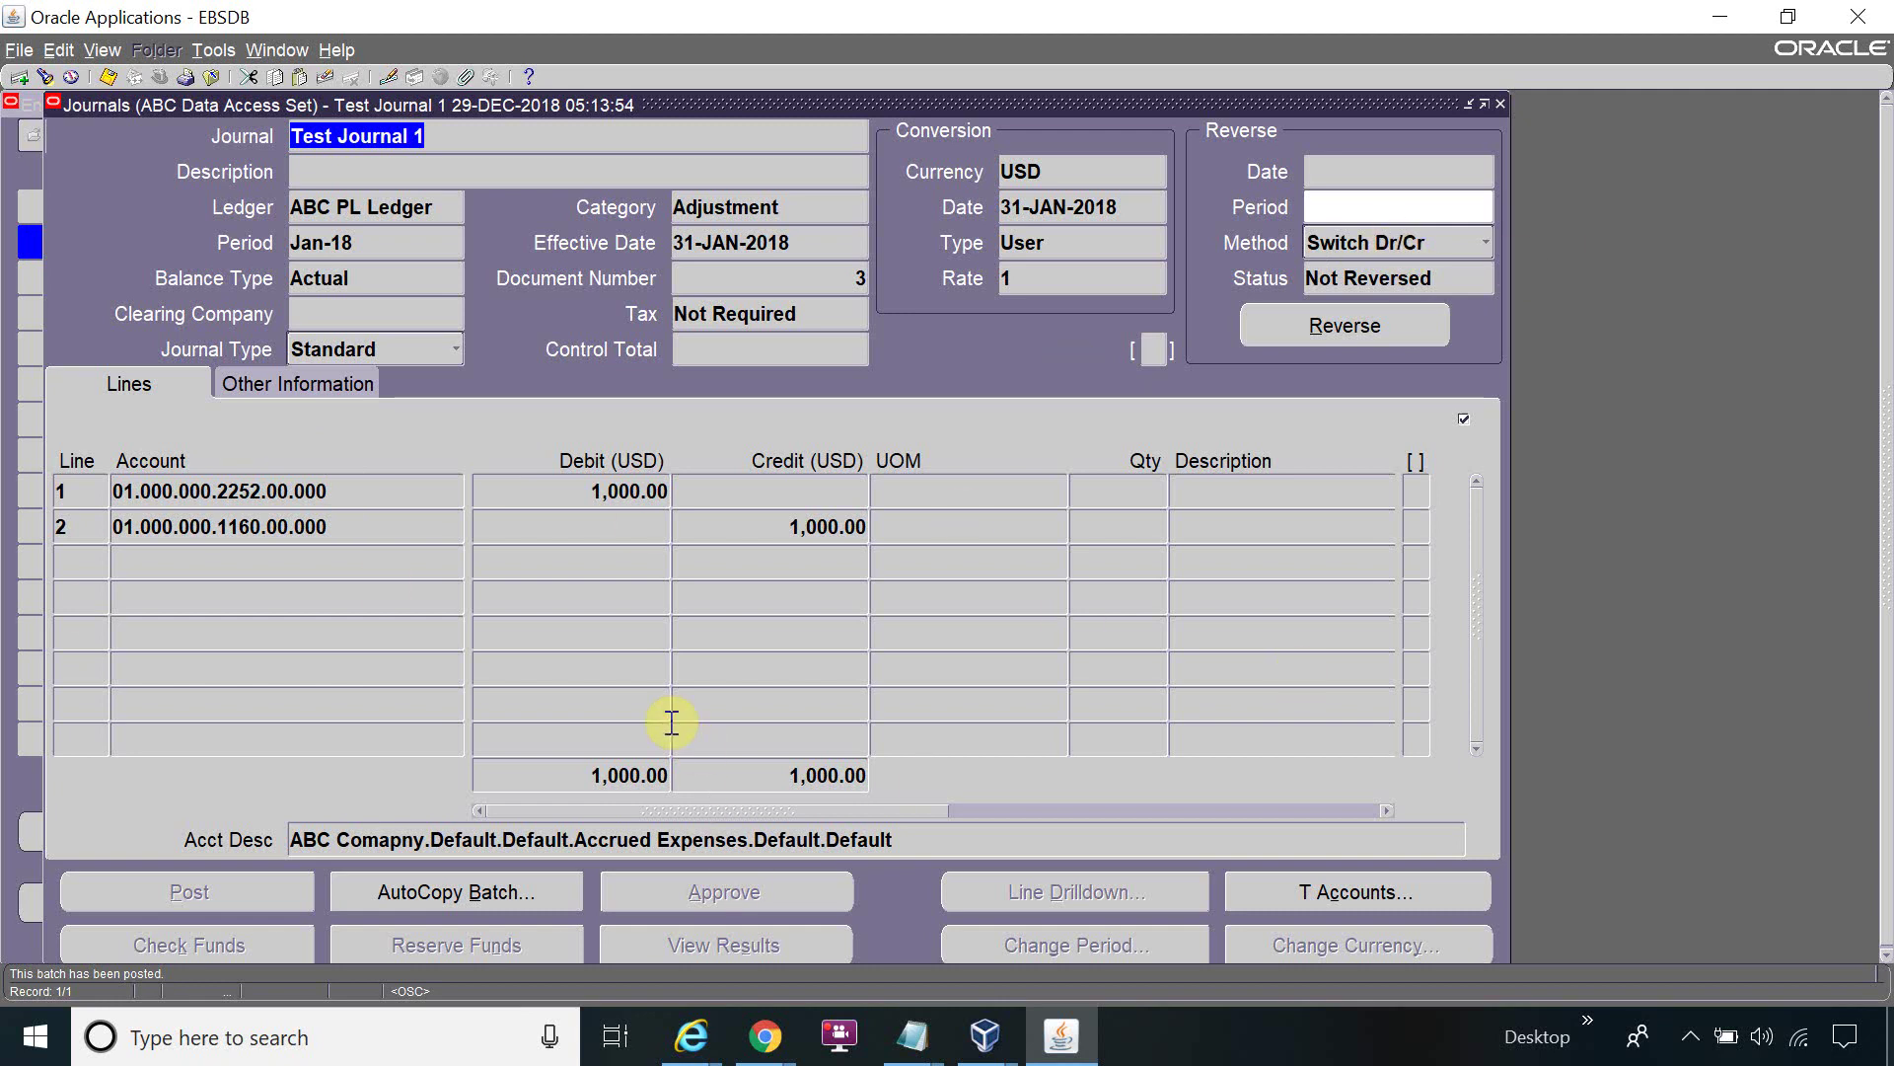
pyautogui.click(1389, 207)
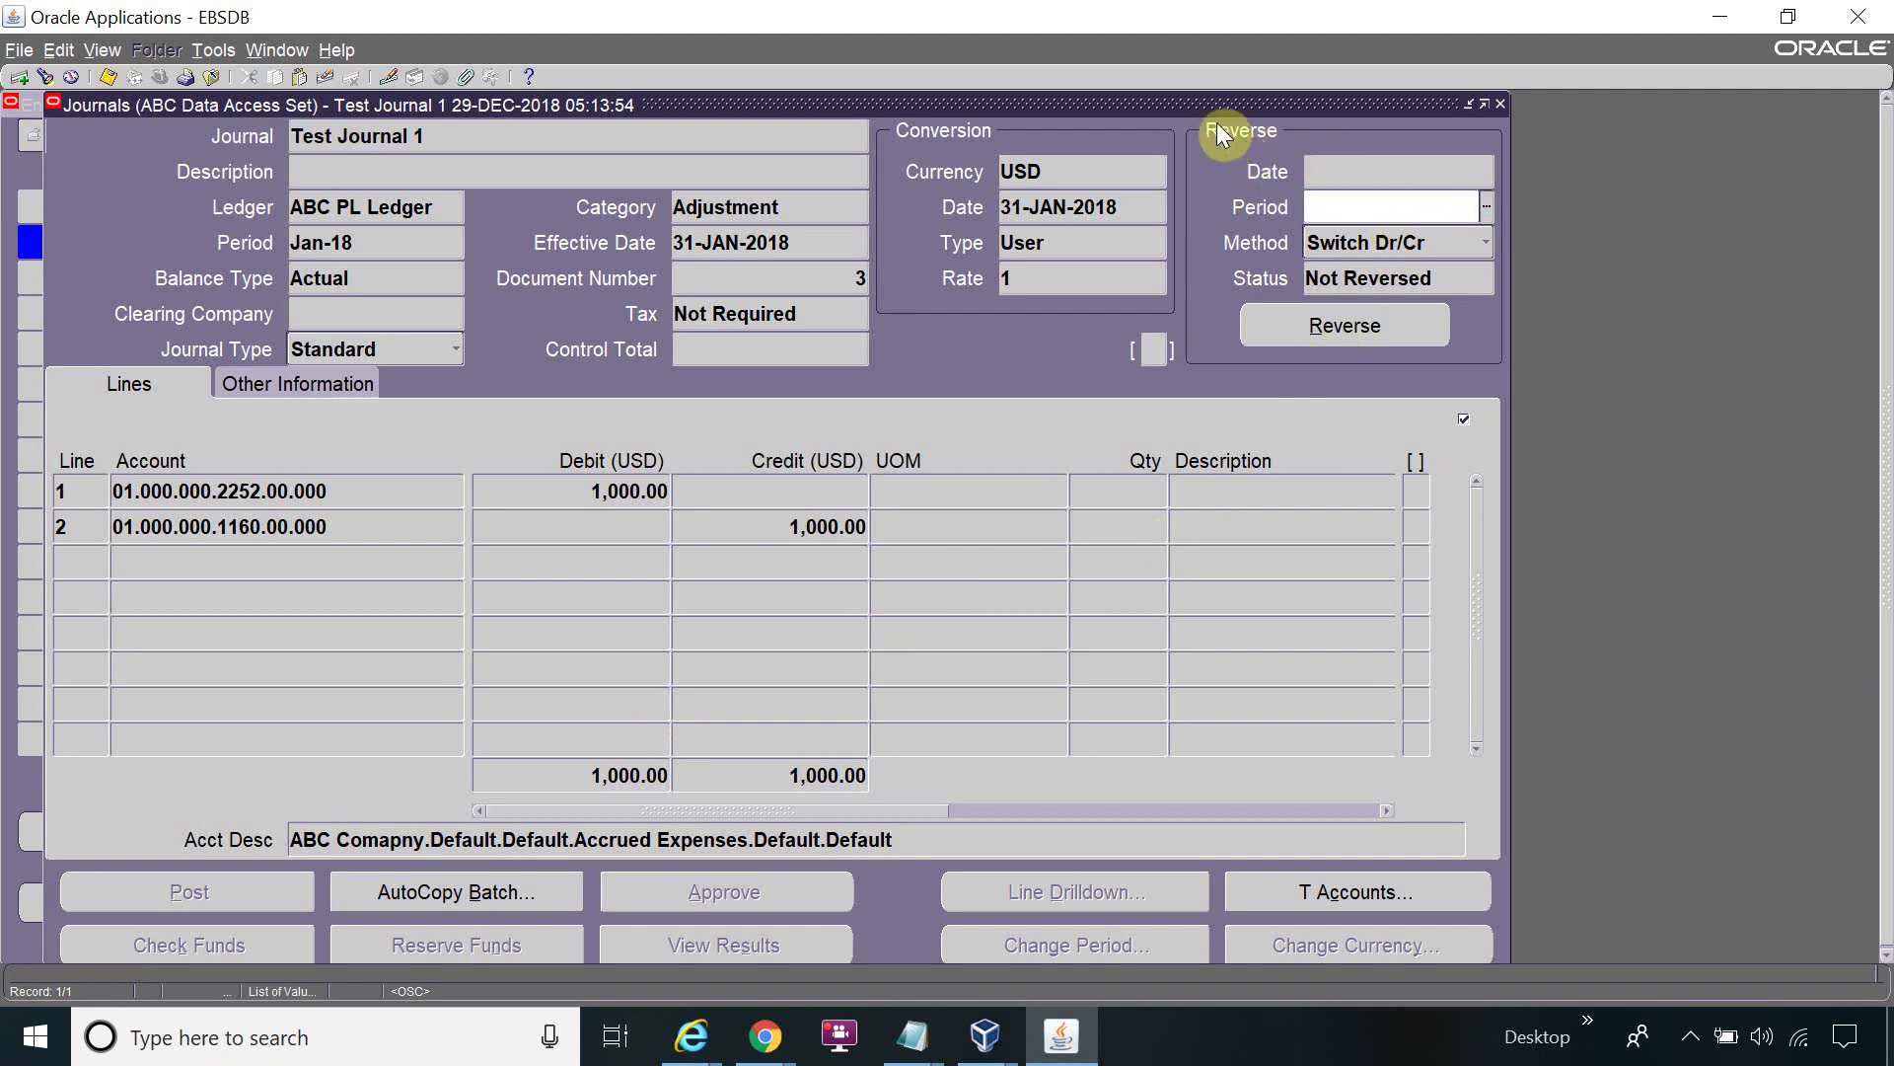
pyautogui.click(1485, 208)
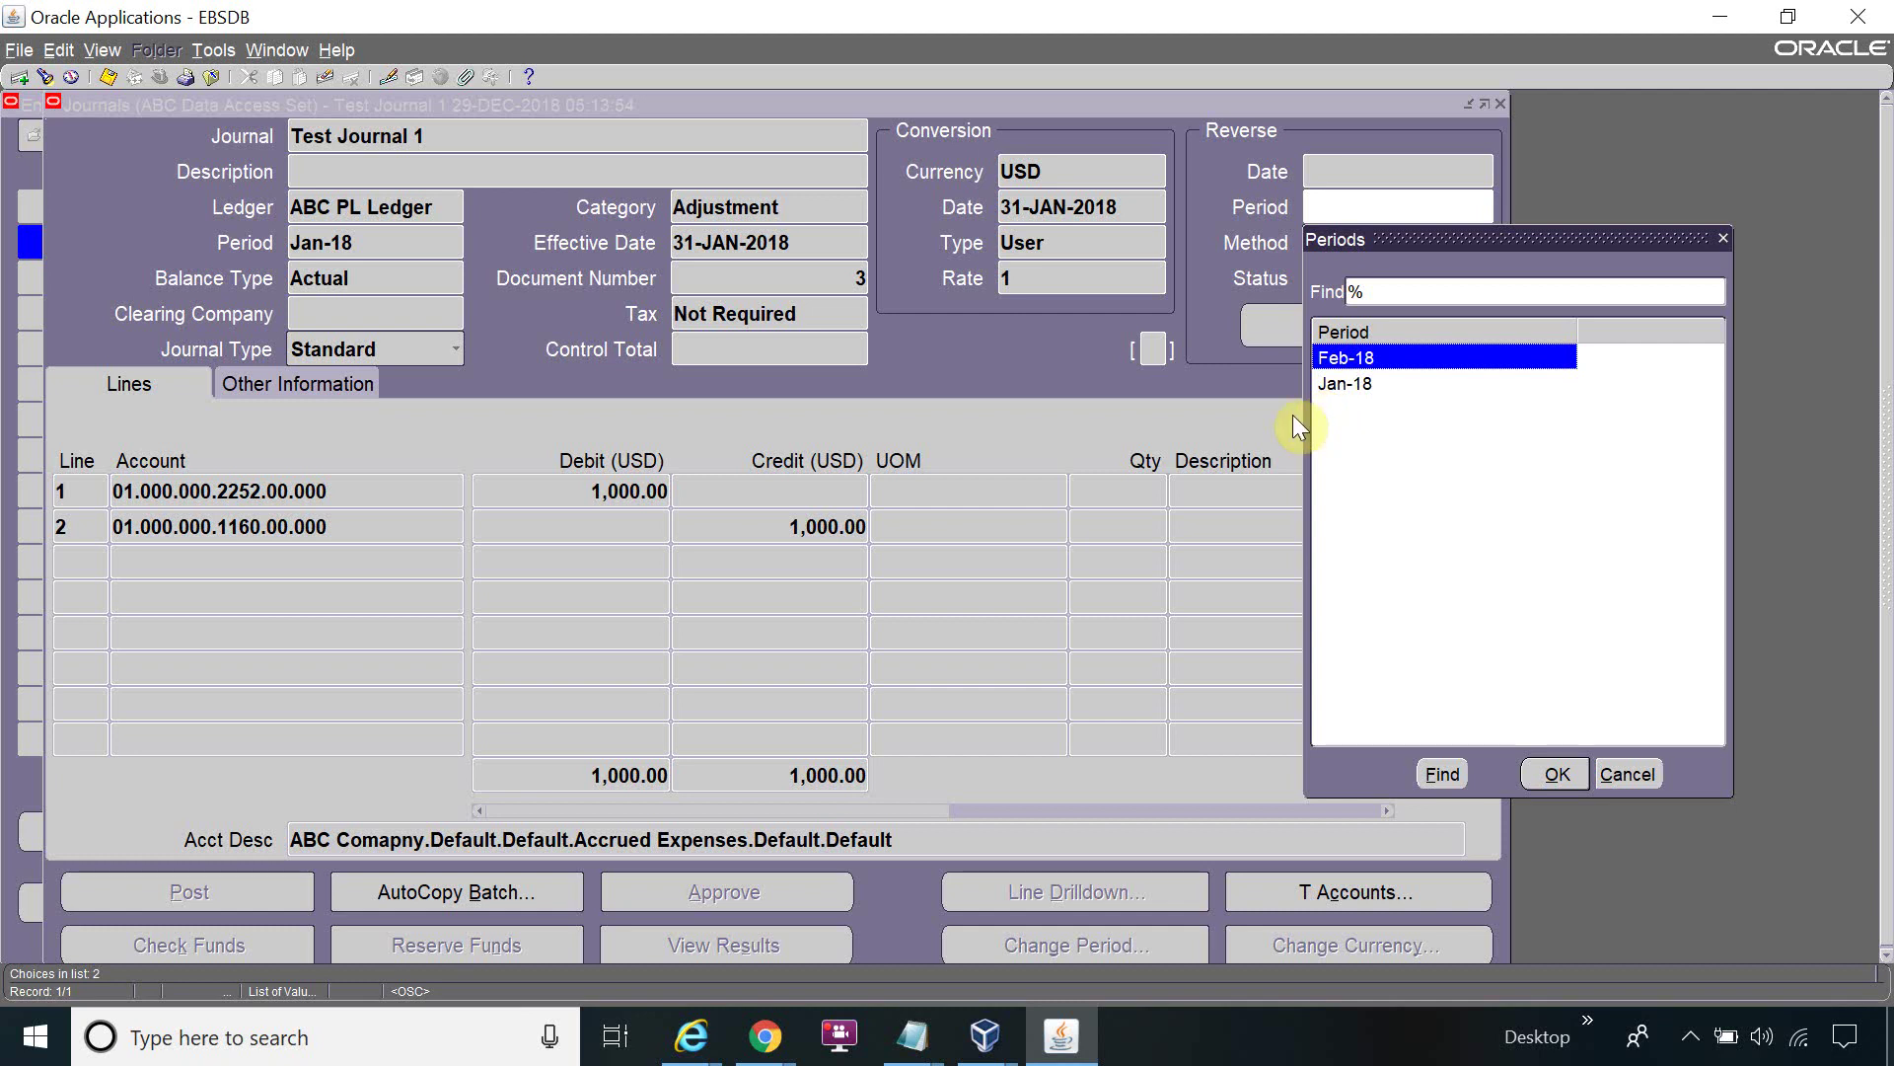
pyautogui.click(1363, 387)
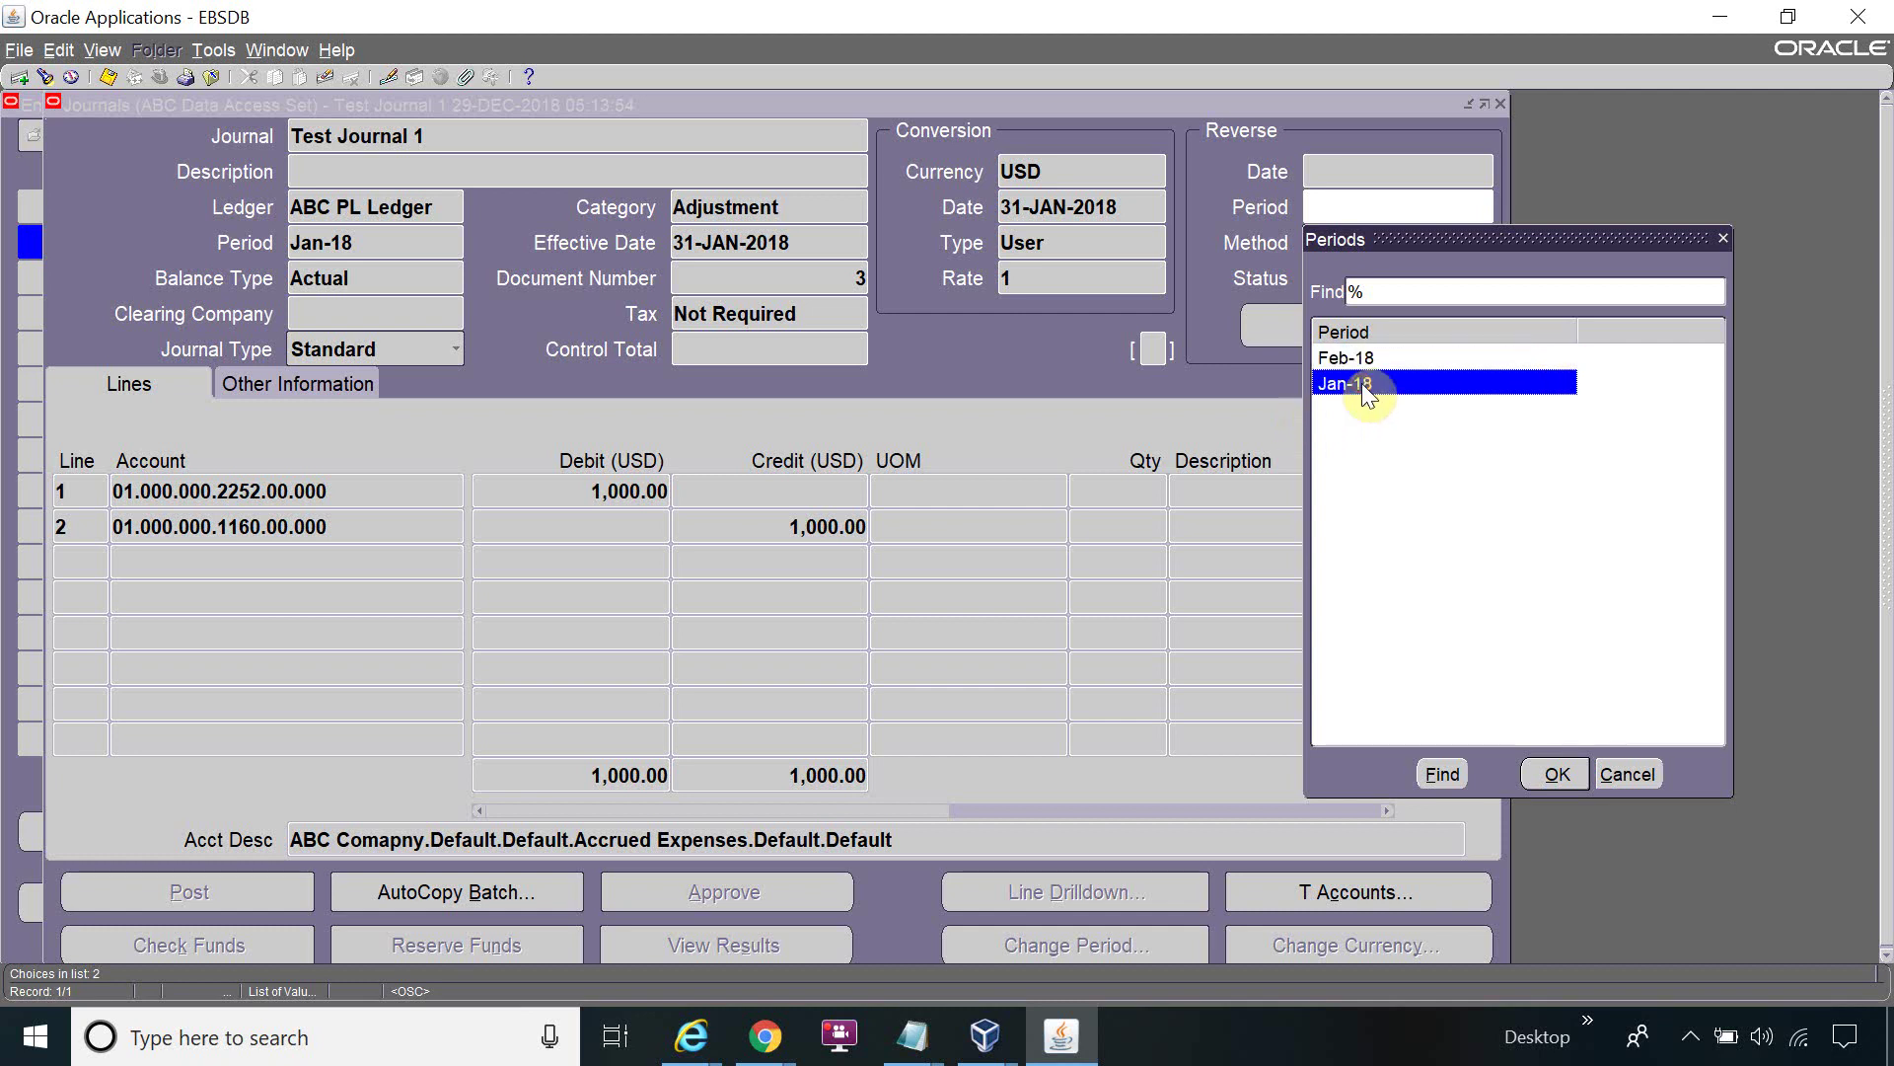
pyautogui.click(1569, 771)
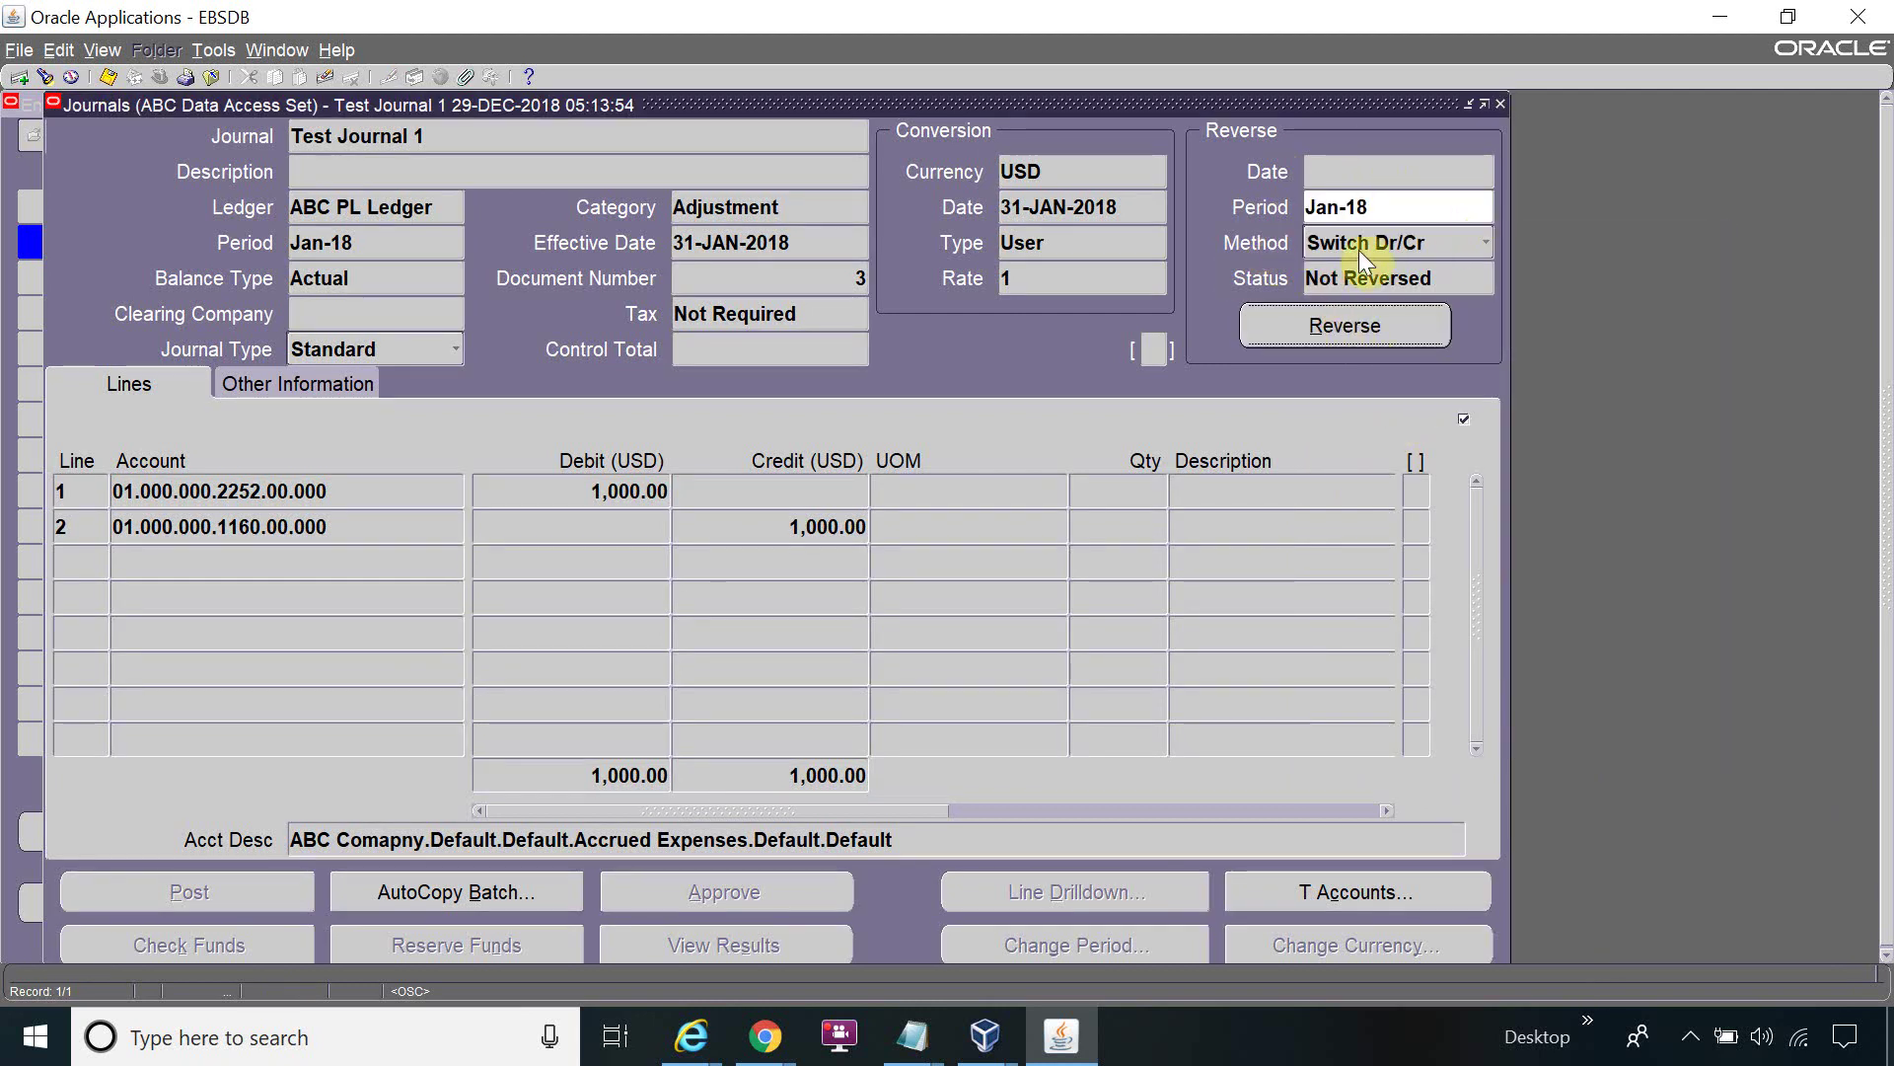
# Reverse the journal, acknowledging the save message and the concurrent request note
pyautogui.click(1358, 325)
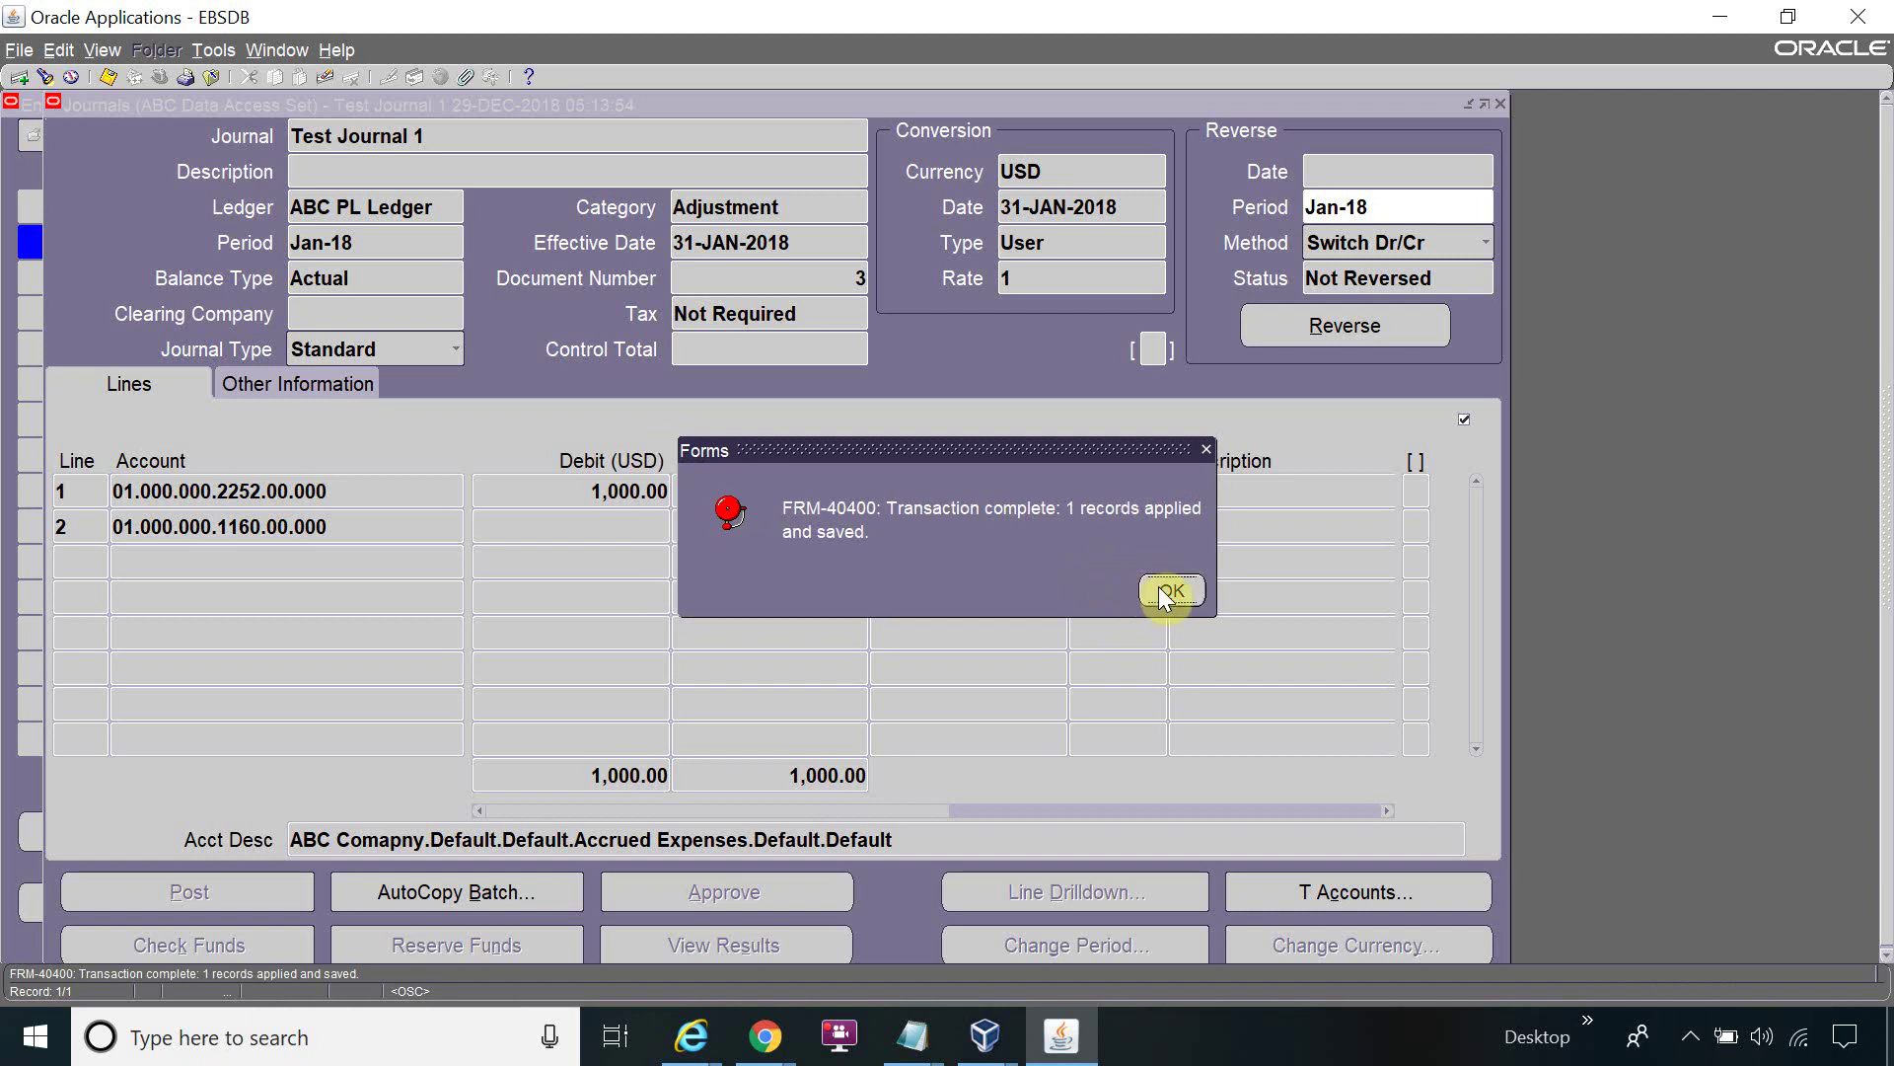
pyautogui.click(1161, 588)
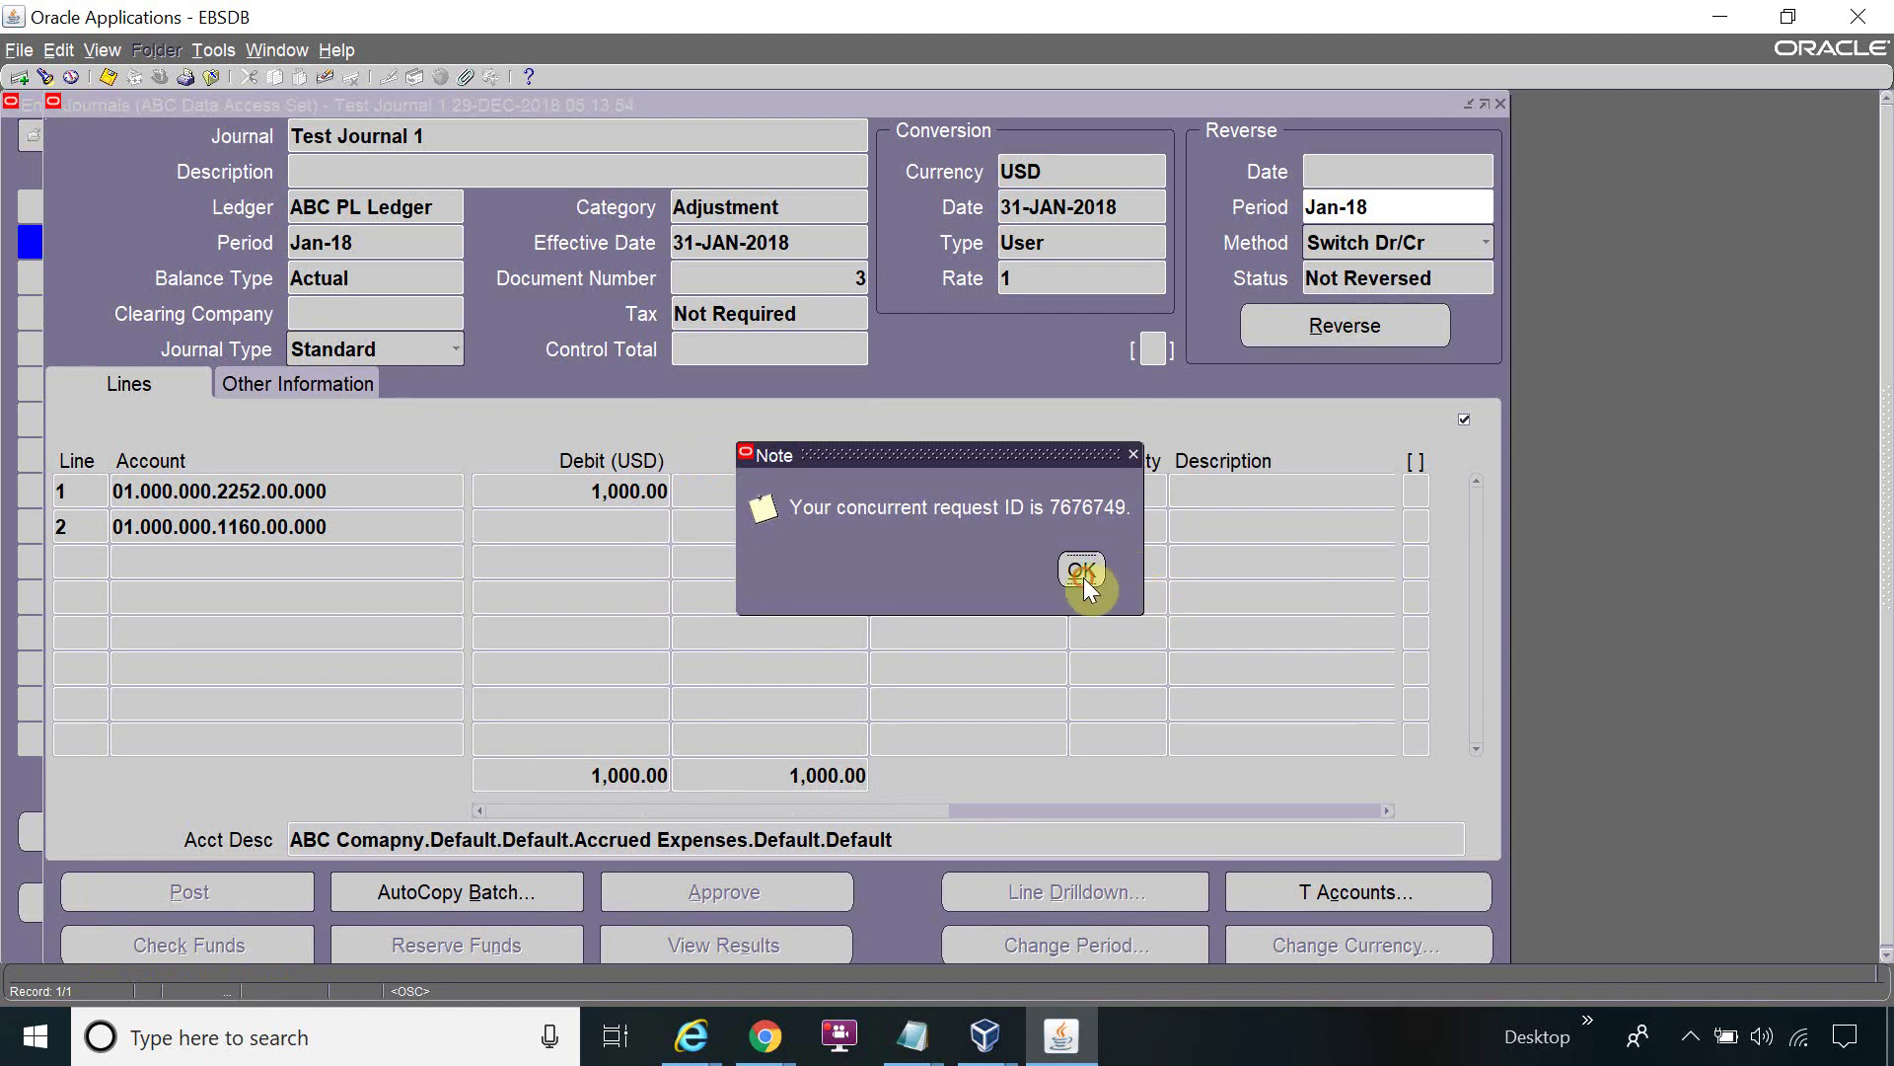
pyautogui.click(1082, 572)
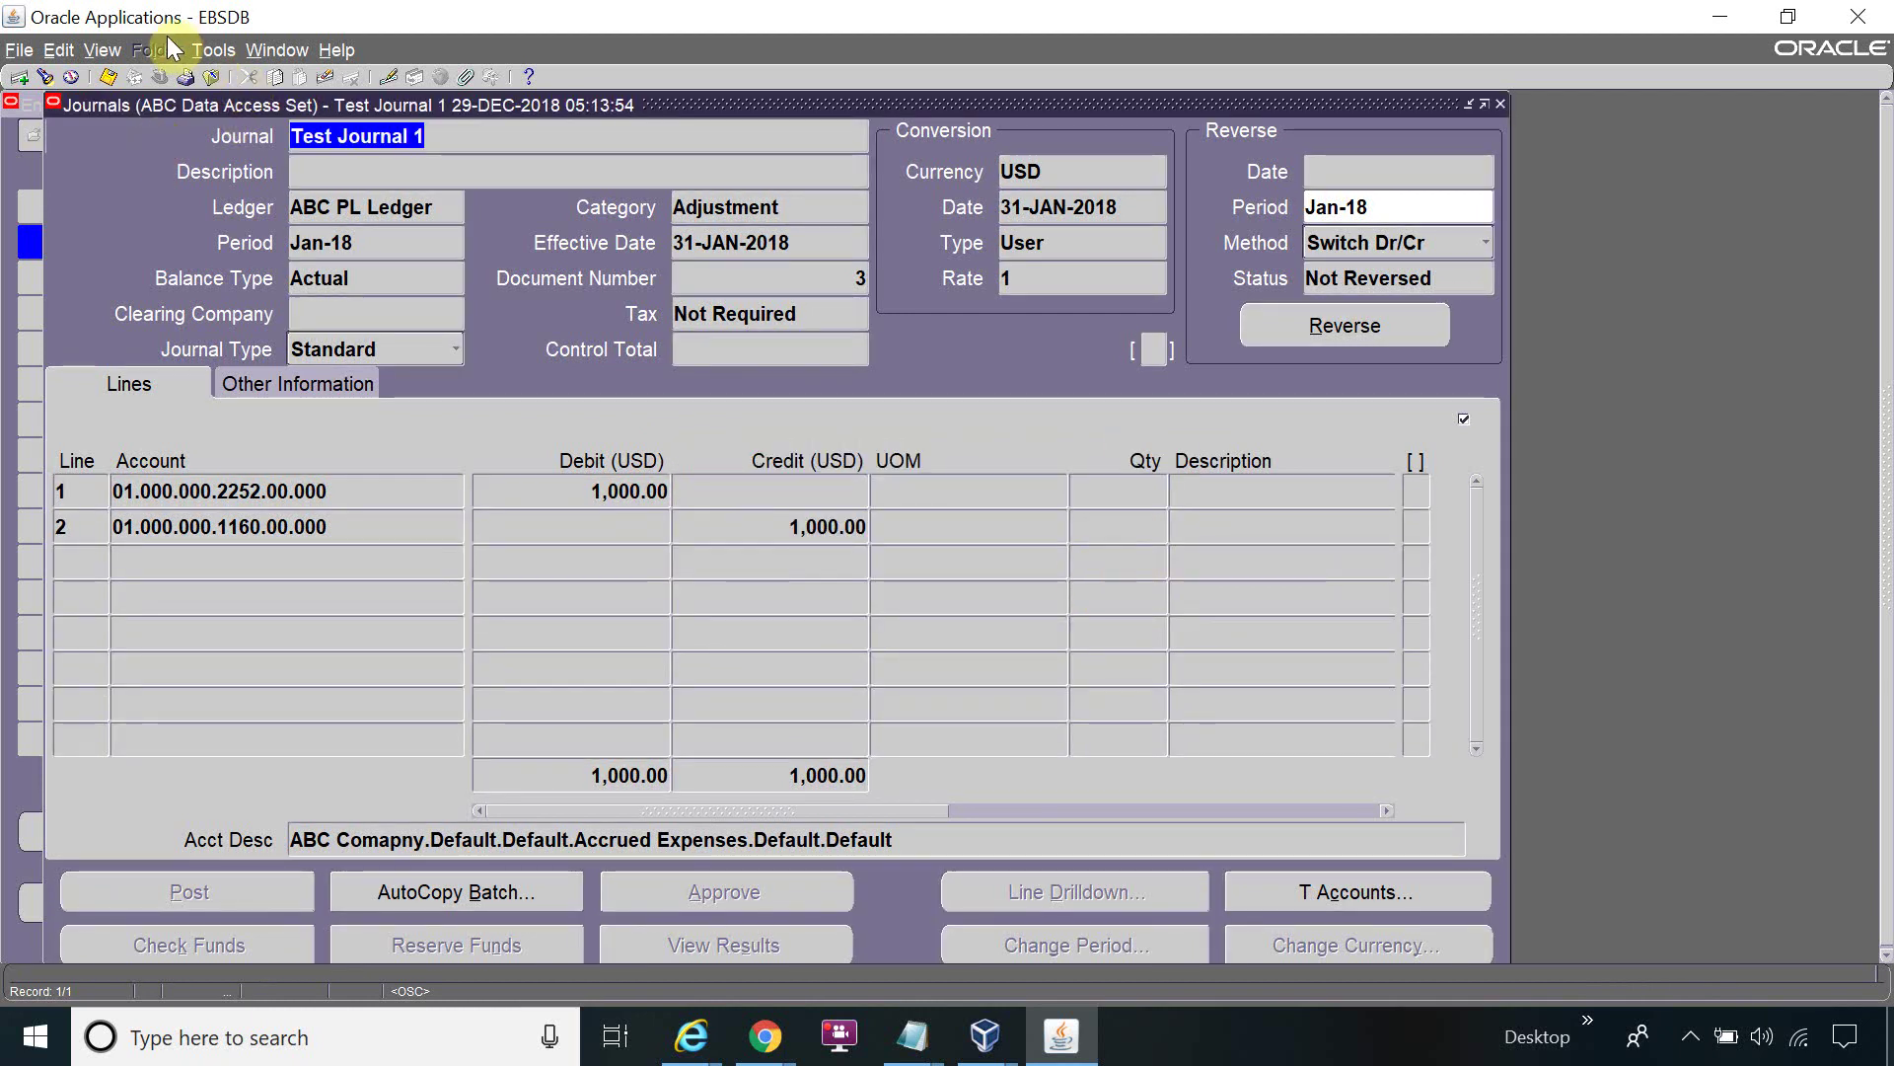
# List all own concurrent requests and keep refreshing the list until the Reverse Journals request completes
pyautogui.click(207, 51)
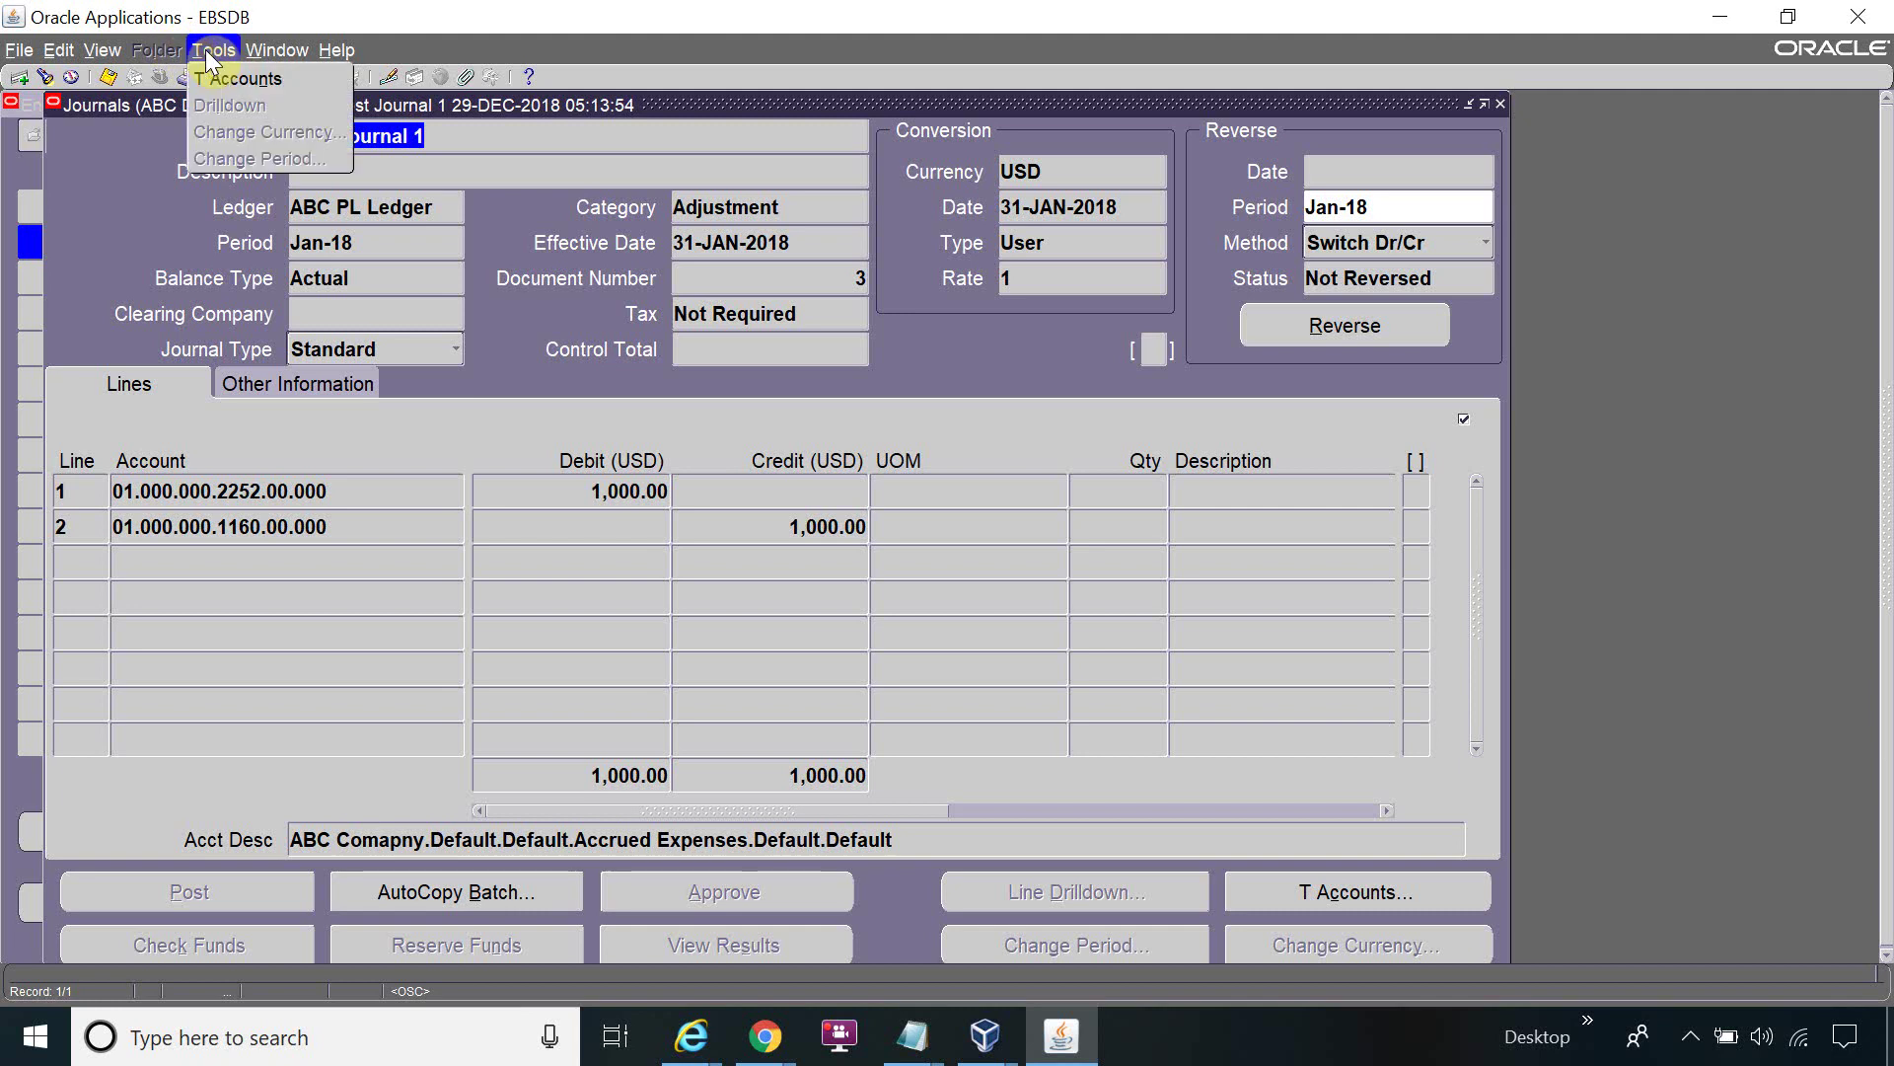
pyautogui.click(103, 49)
pyautogui.click(102, 49)
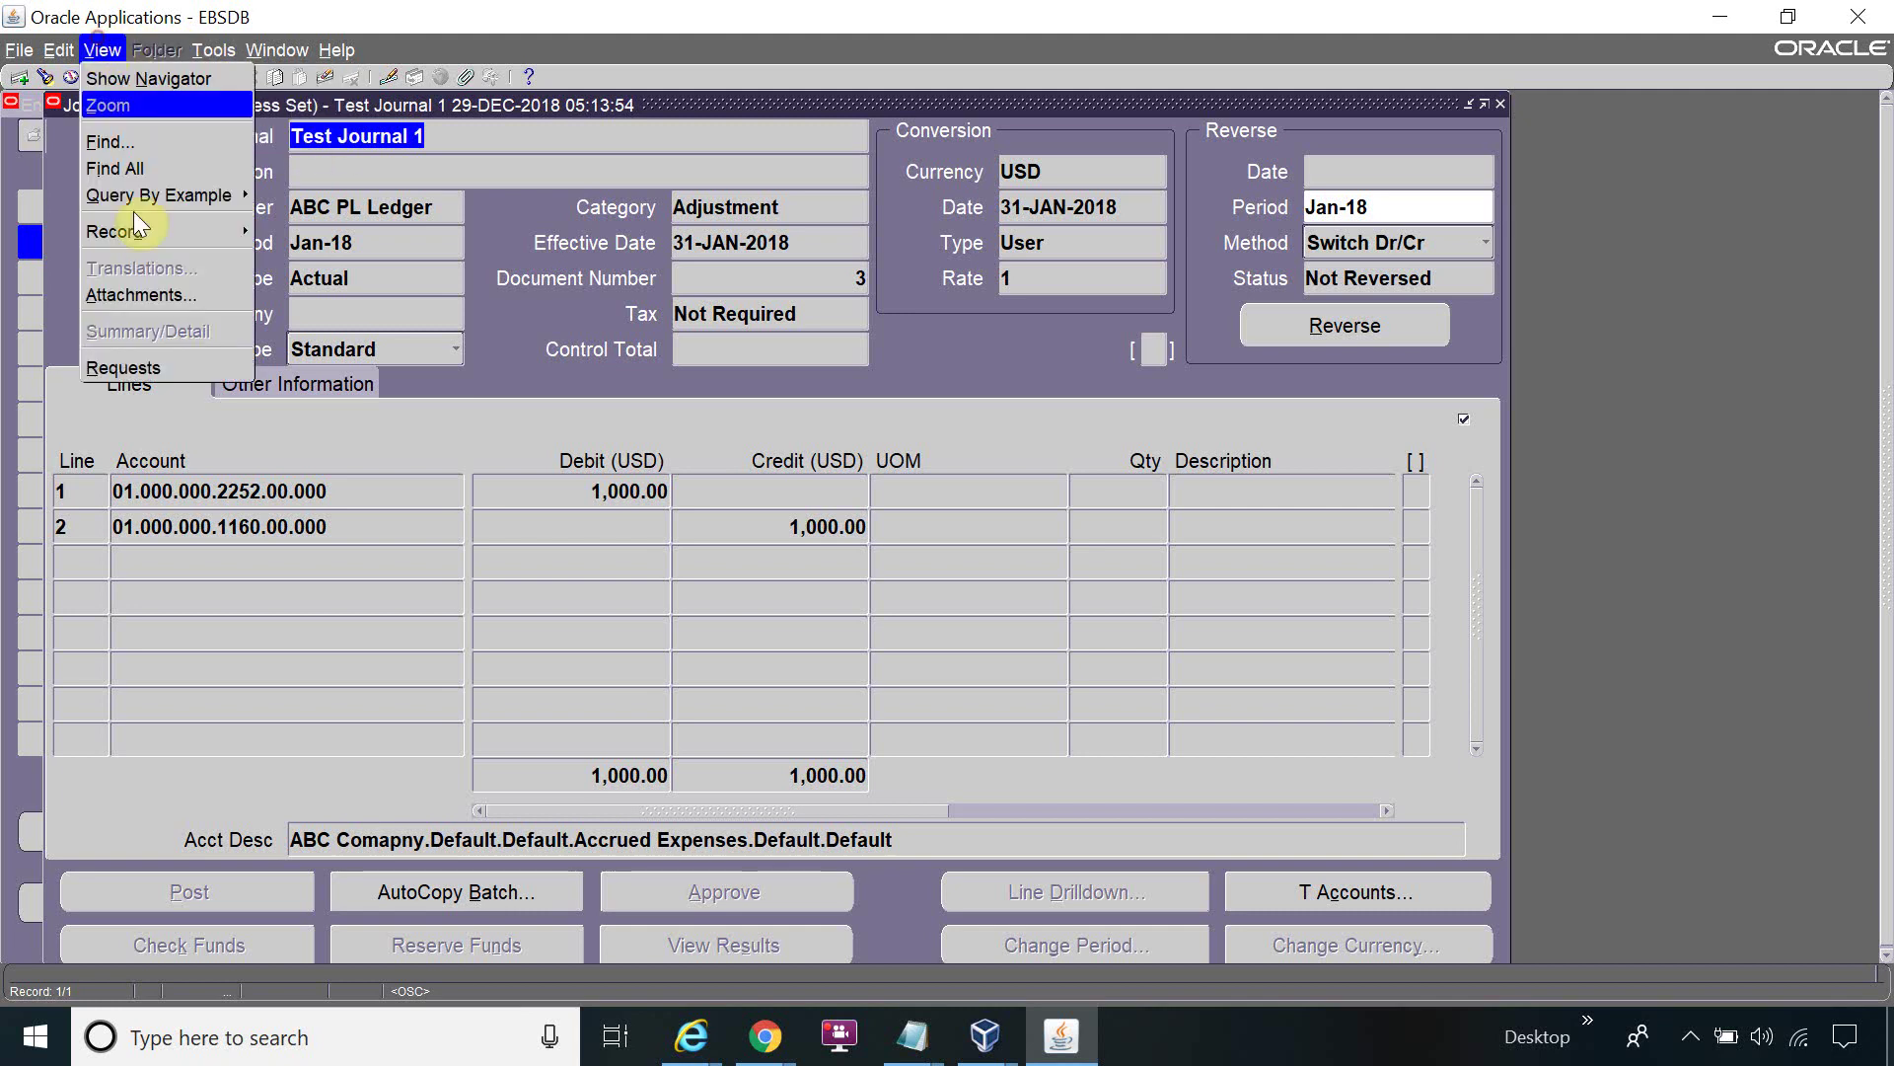
pyautogui.click(173, 361)
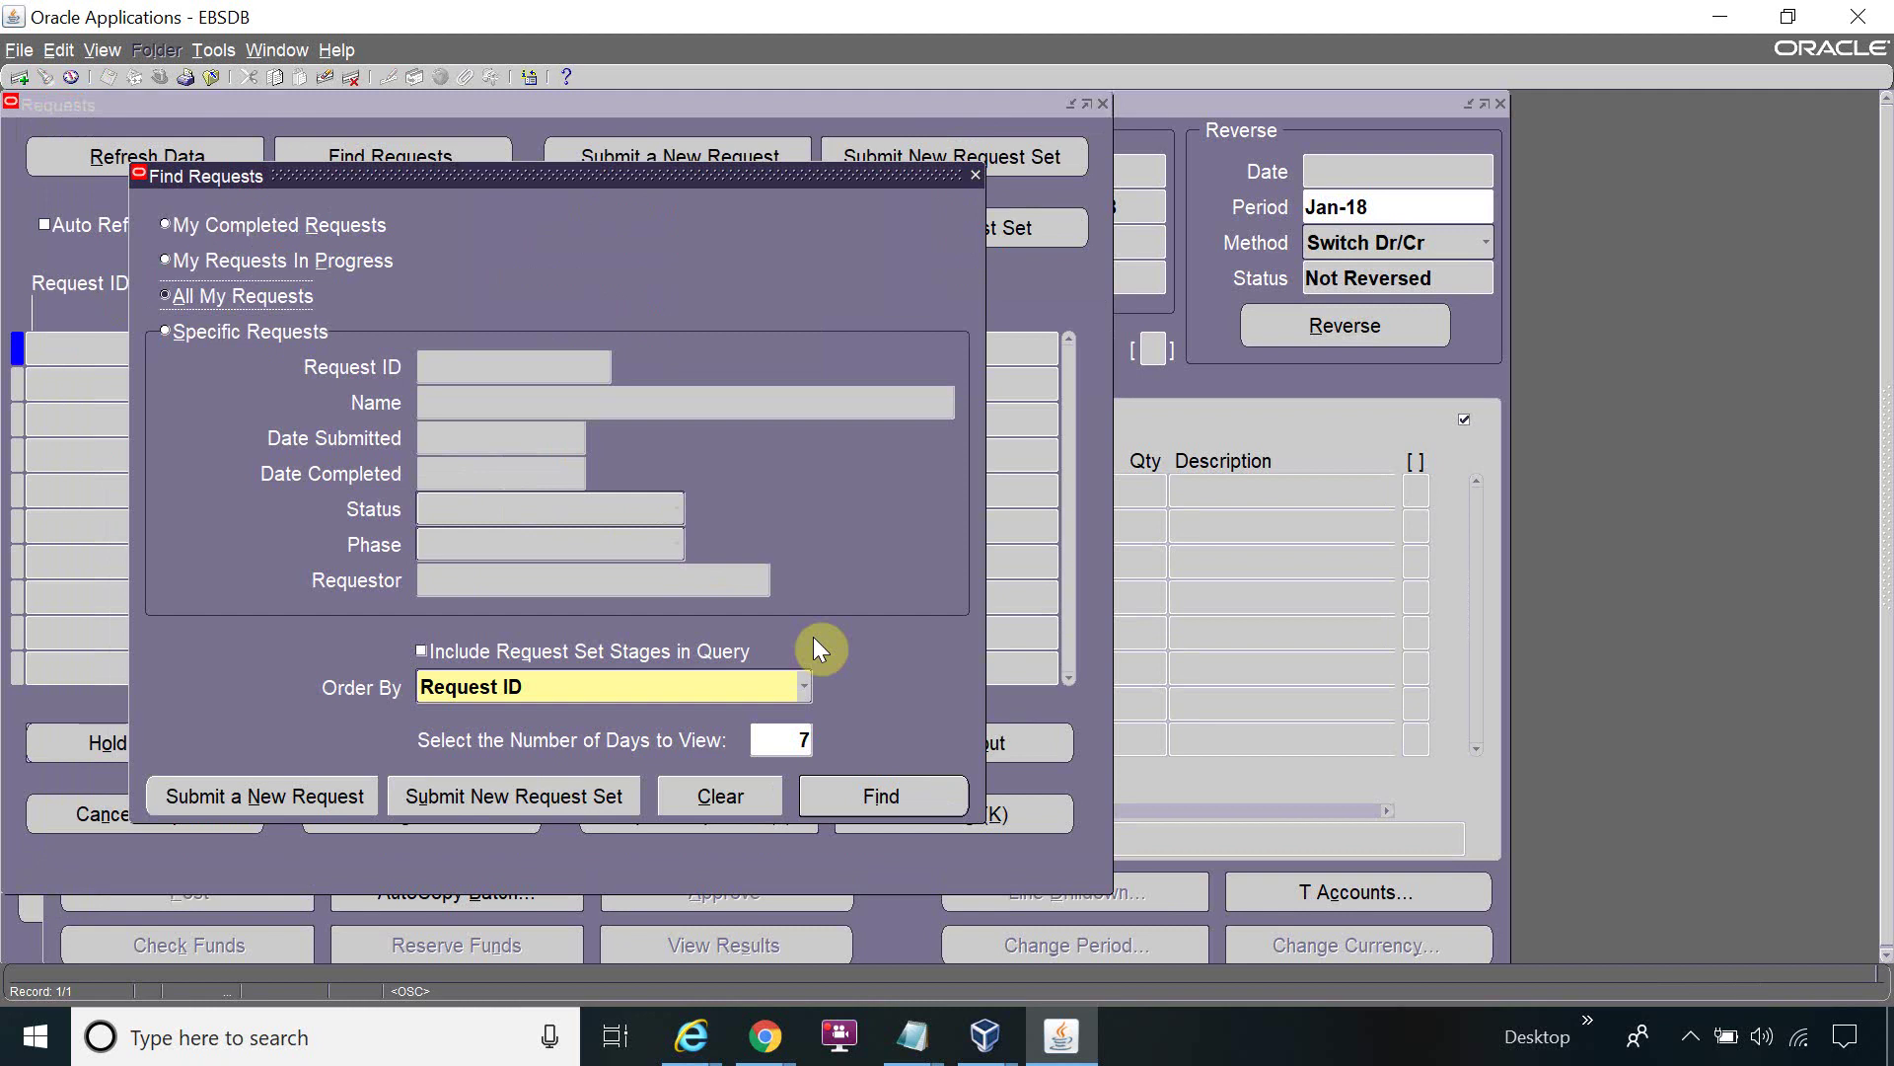
pyautogui.click(870, 781)
pyautogui.click(200, 156)
pyautogui.click(199, 156)
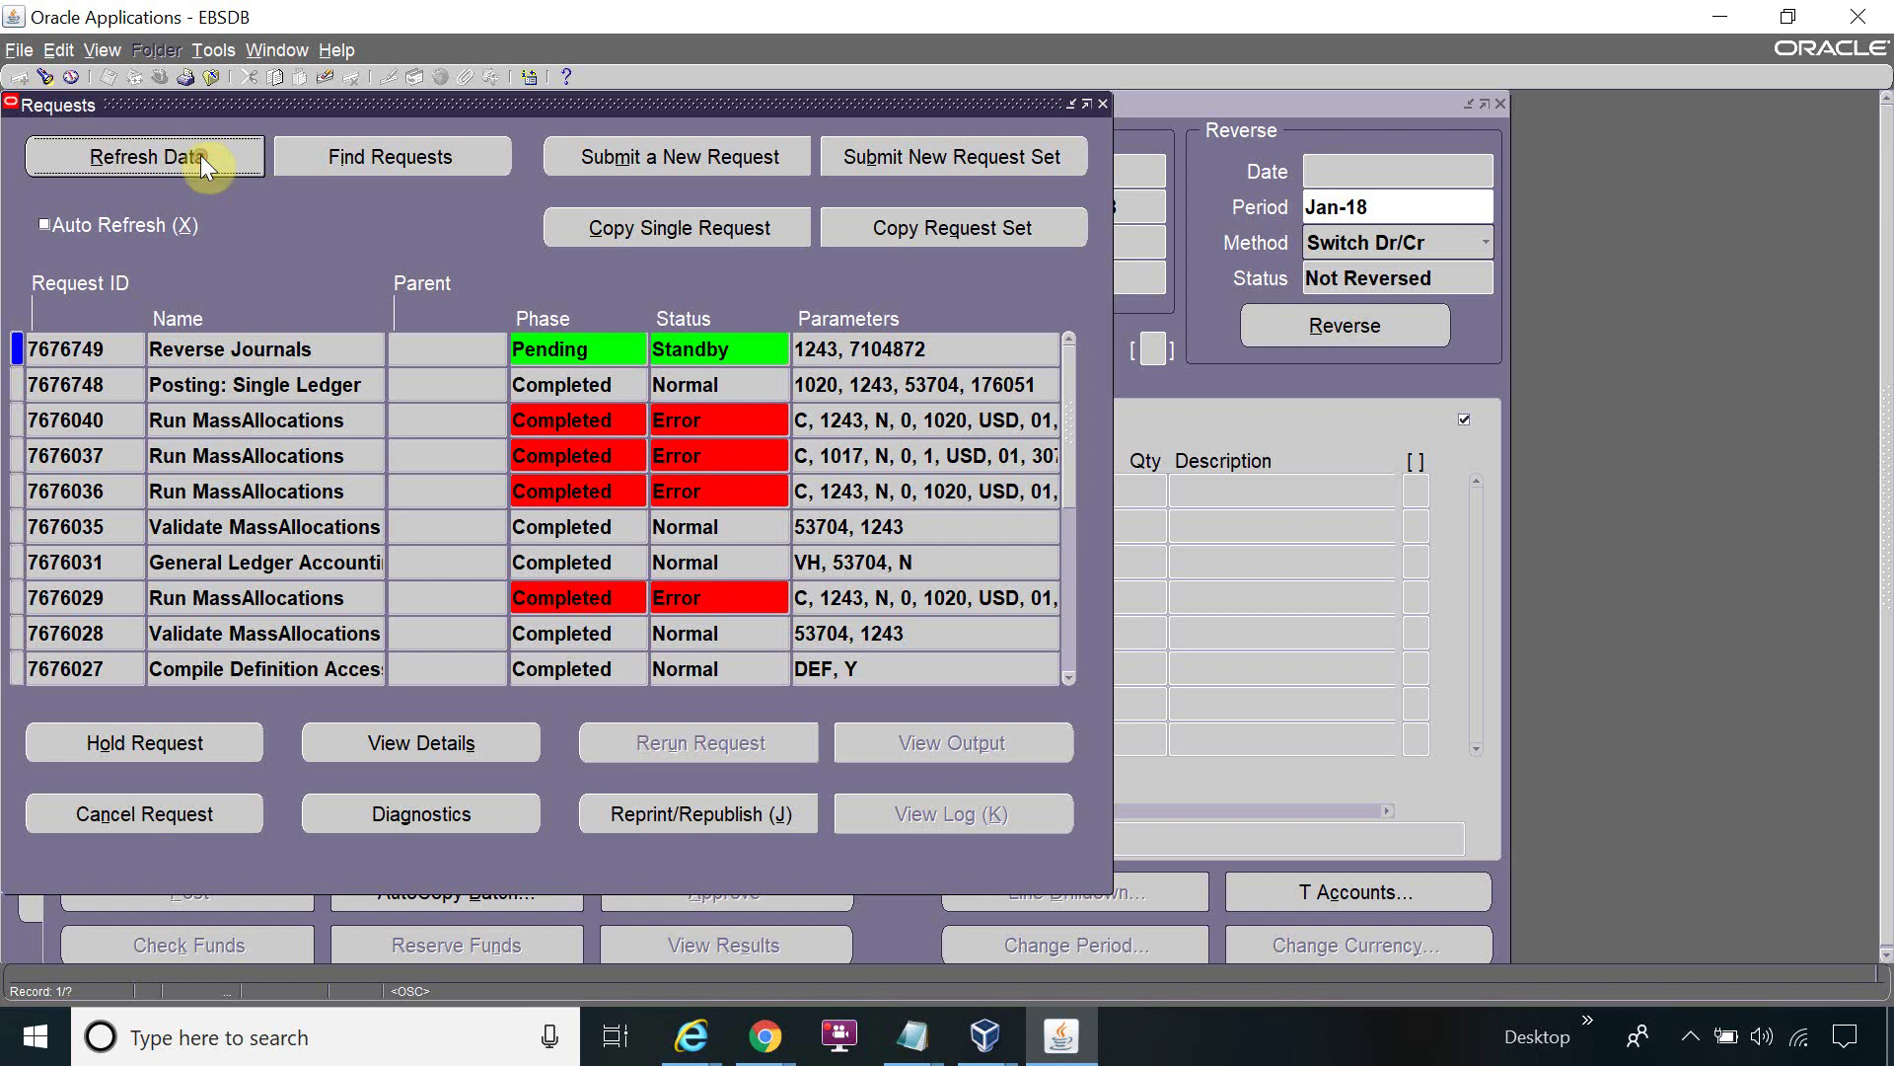
pyautogui.click(199, 156)
pyautogui.click(200, 156)
pyautogui.click(199, 156)
pyautogui.click(200, 156)
pyautogui.click(199, 156)
pyautogui.click(199, 156)
pyautogui.click(200, 156)
pyautogui.click(199, 156)
pyautogui.click(199, 156)
pyautogui.click(199, 156)
pyautogui.click(199, 156)
pyautogui.click(199, 156)
pyautogui.click(200, 156)
pyautogui.click(199, 156)
pyautogui.click(200, 156)
pyautogui.click(199, 156)
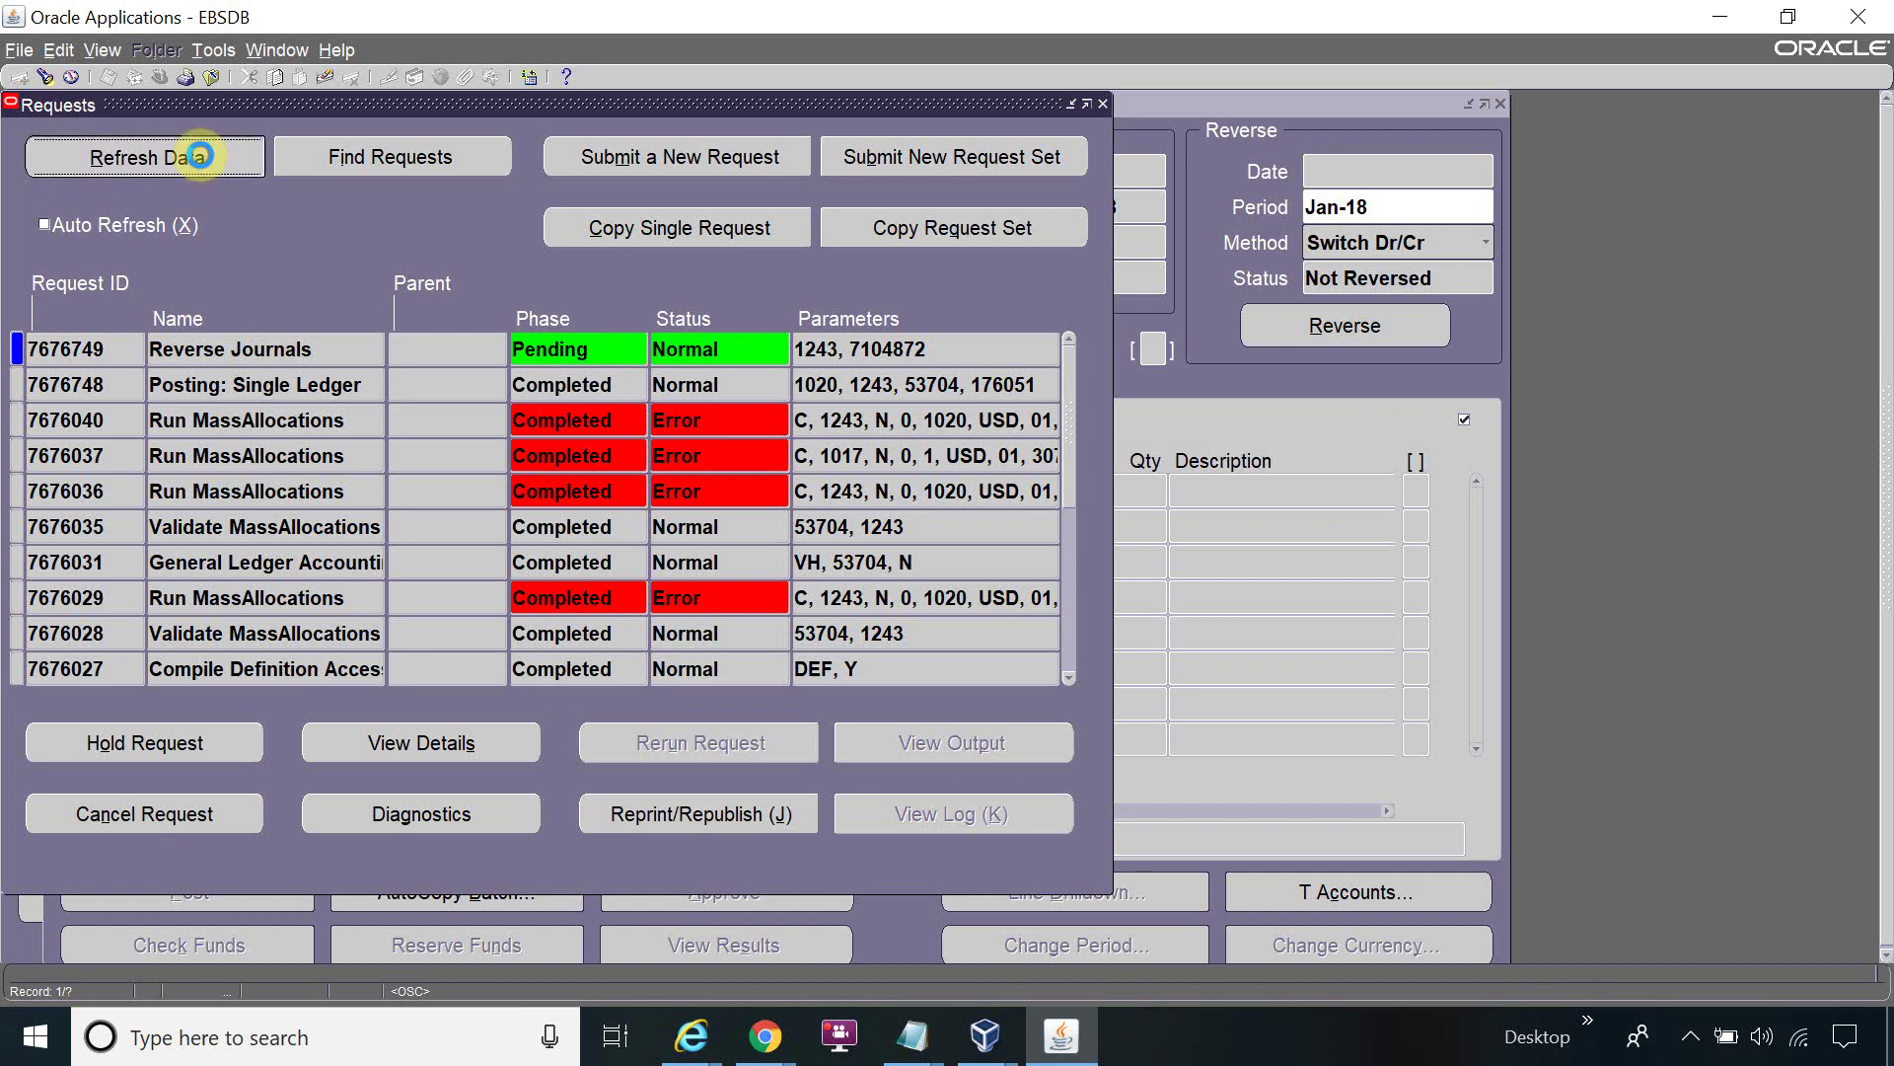
pyautogui.click(199, 156)
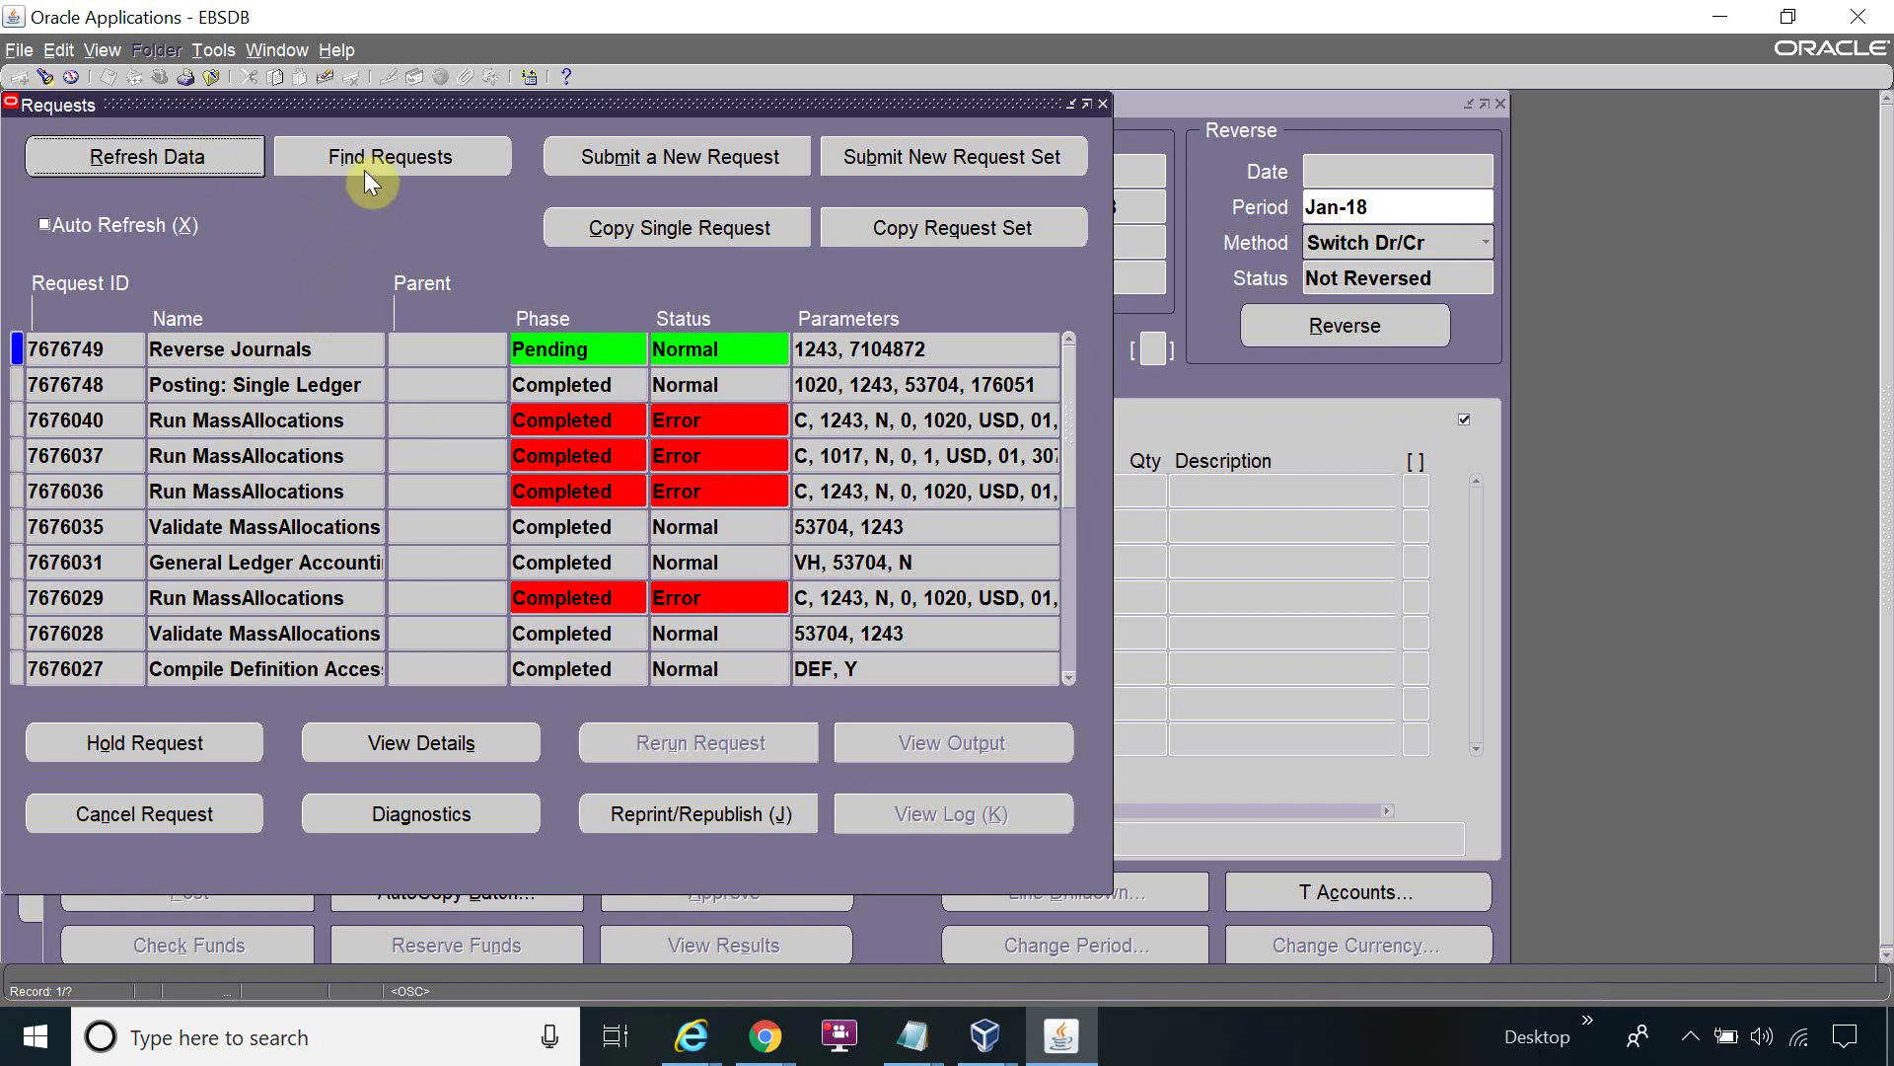
pyautogui.click(210, 163)
pyautogui.click(210, 163)
pyautogui.click(210, 163)
pyautogui.click(211, 162)
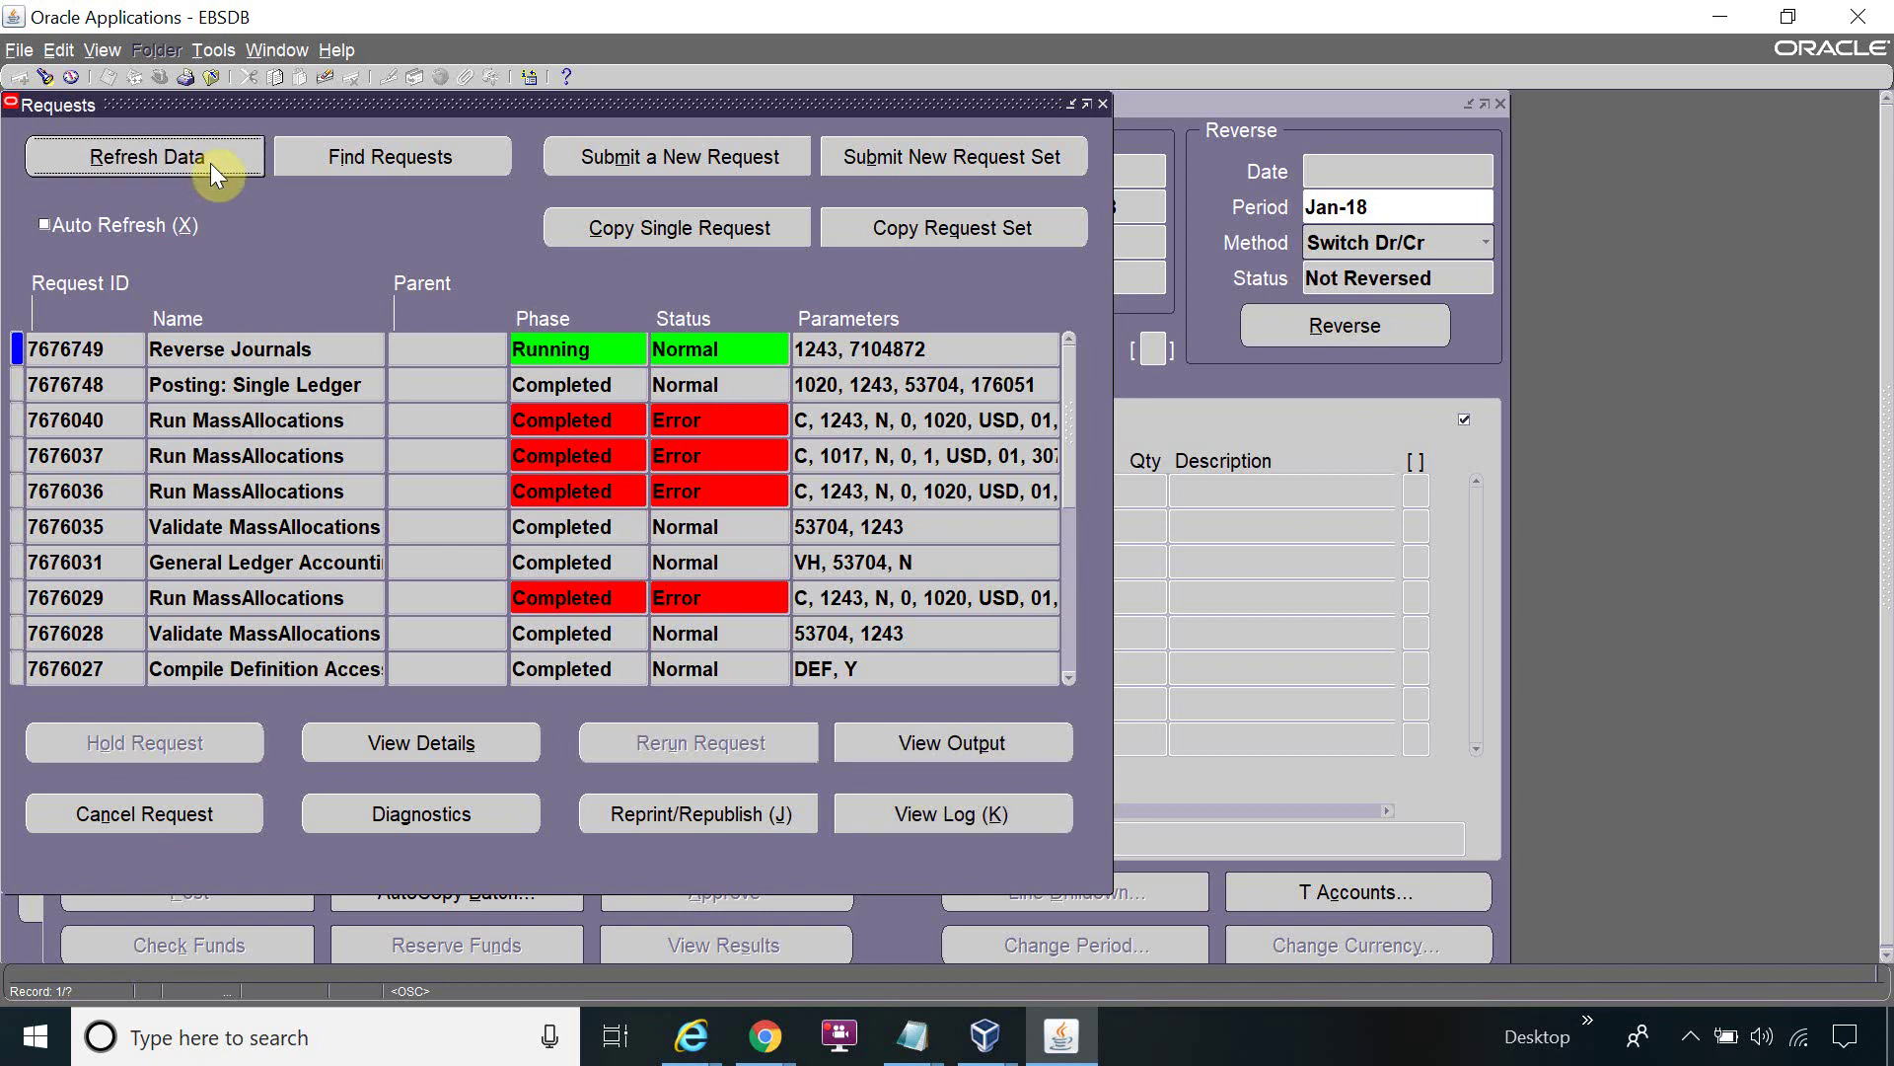
pyautogui.click(210, 163)
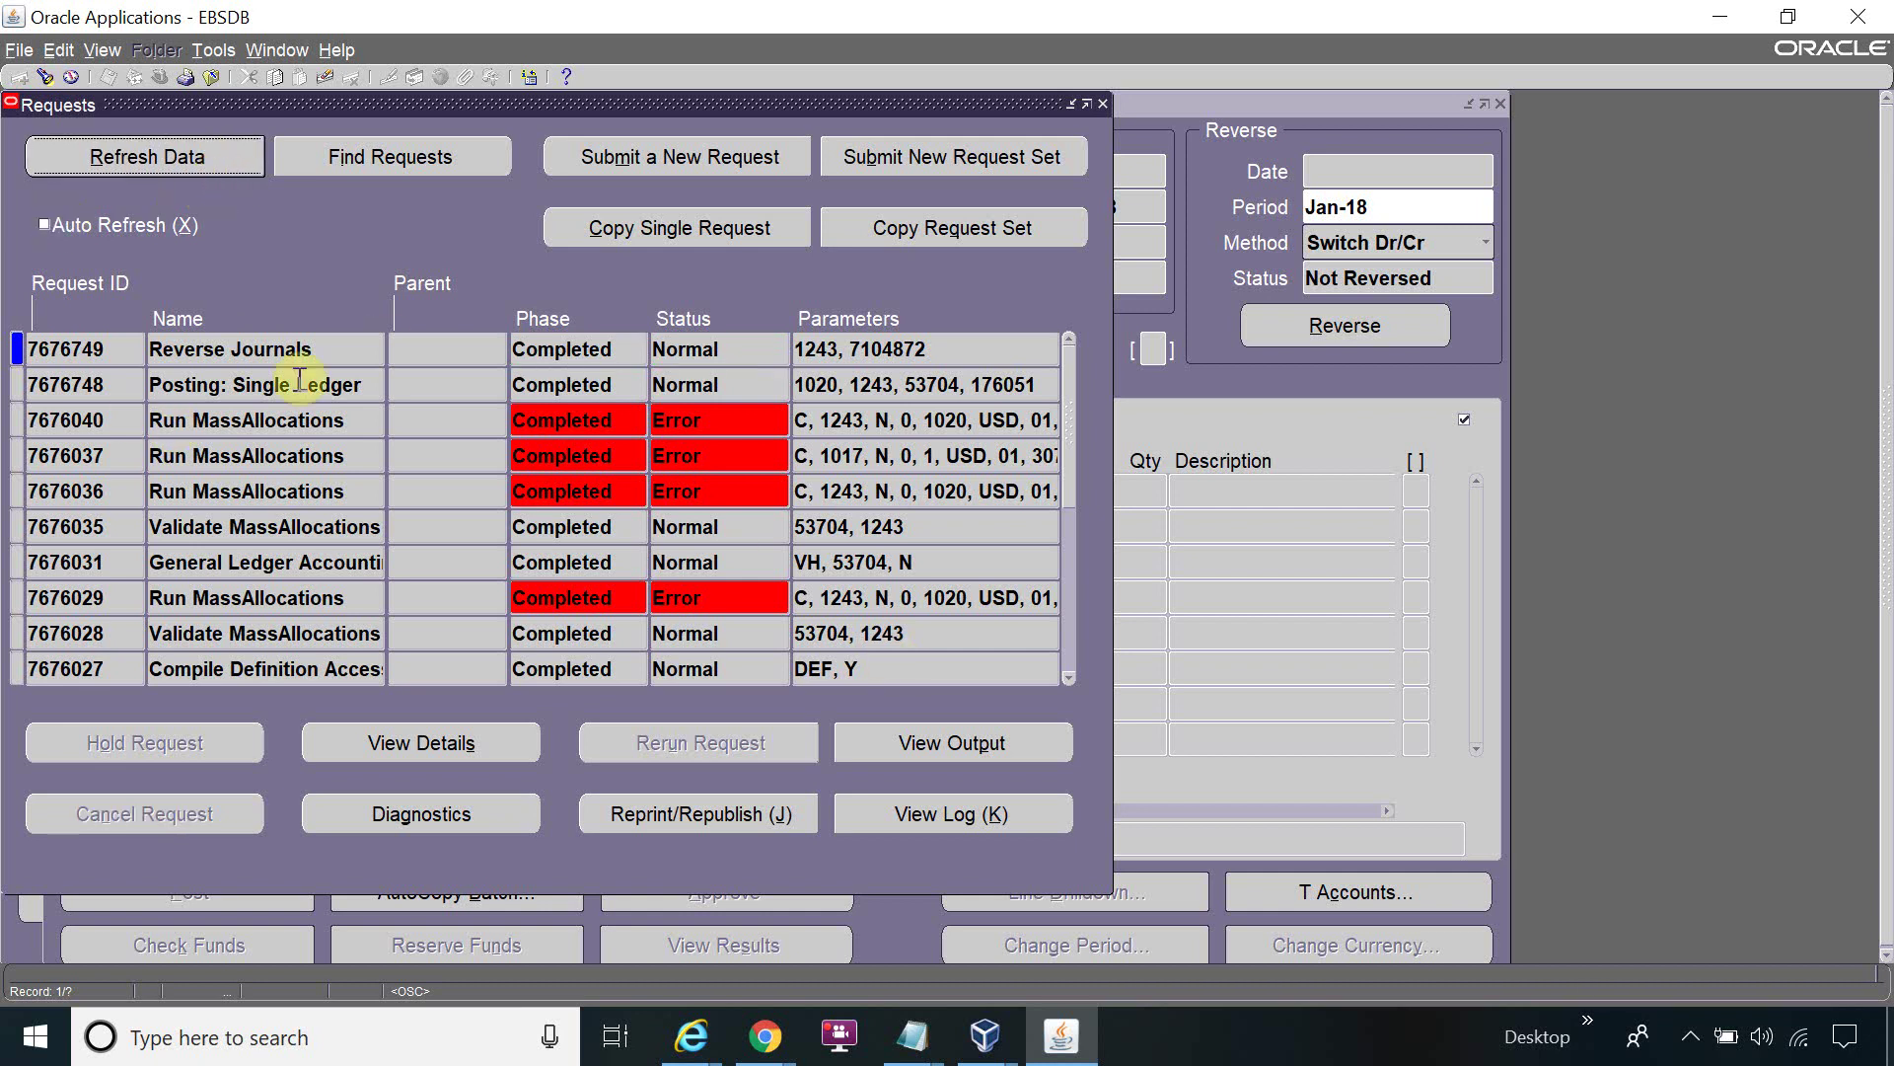
# Try to view the output of the Reverse Journals request and close the requests list
pyautogui.click(970, 740)
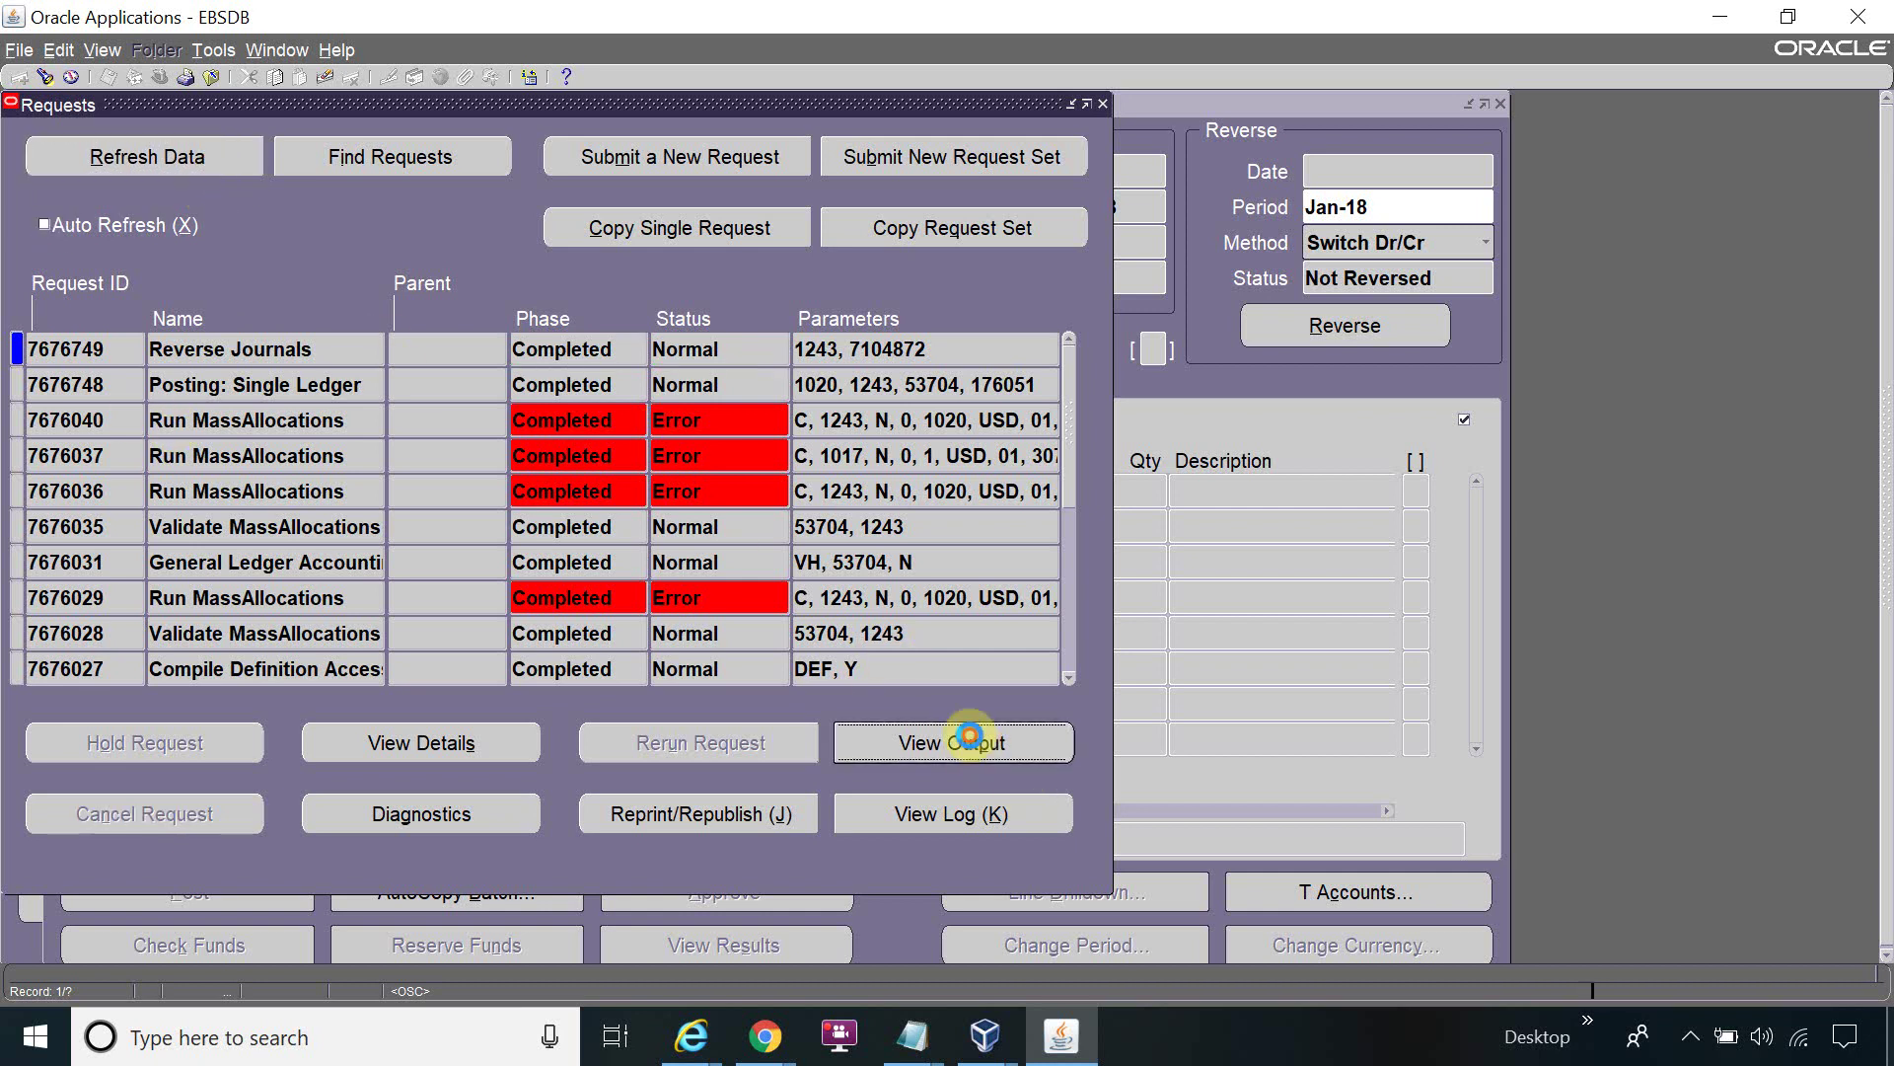
pyautogui.click(1187, 695)
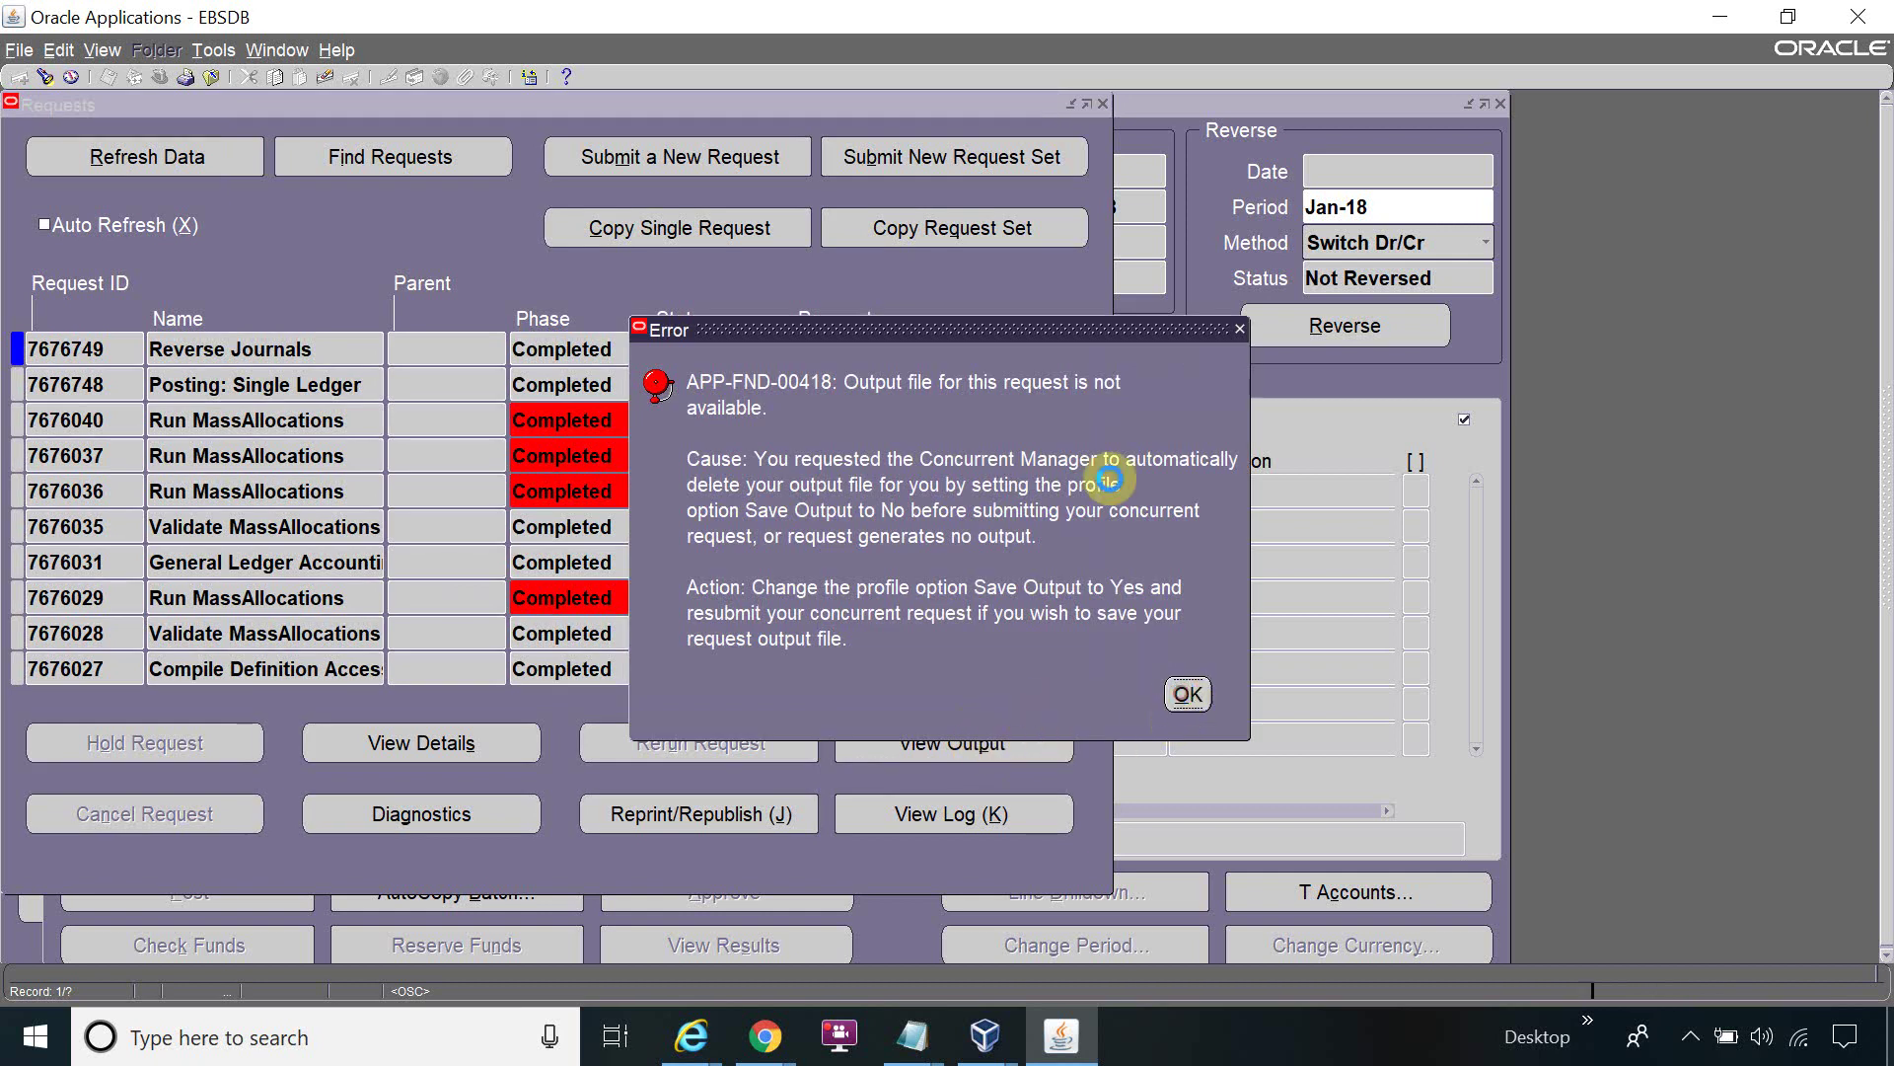
pyautogui.click(1101, 102)
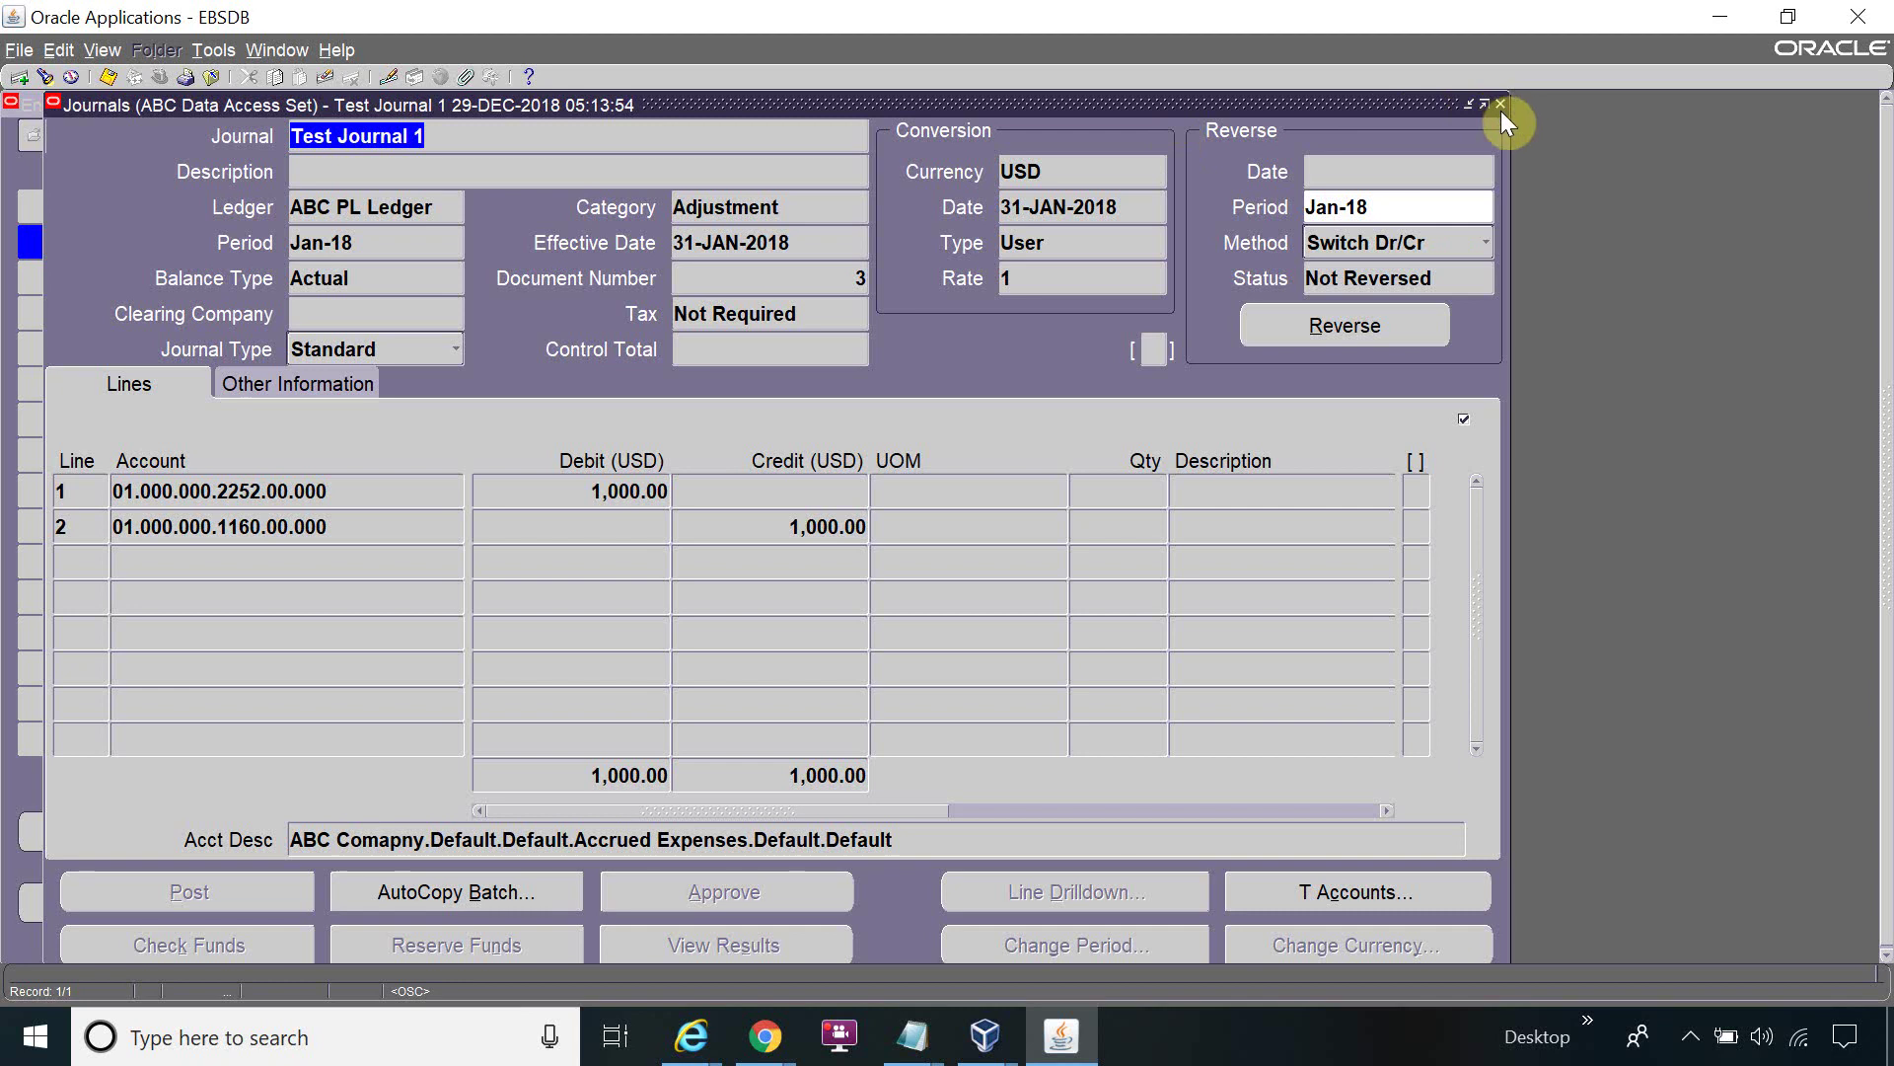
# Close the journal and search for "Test Journal 1" with document numbers from 3 to 3
pyautogui.click(1344, 219)
pyautogui.click(1499, 105)
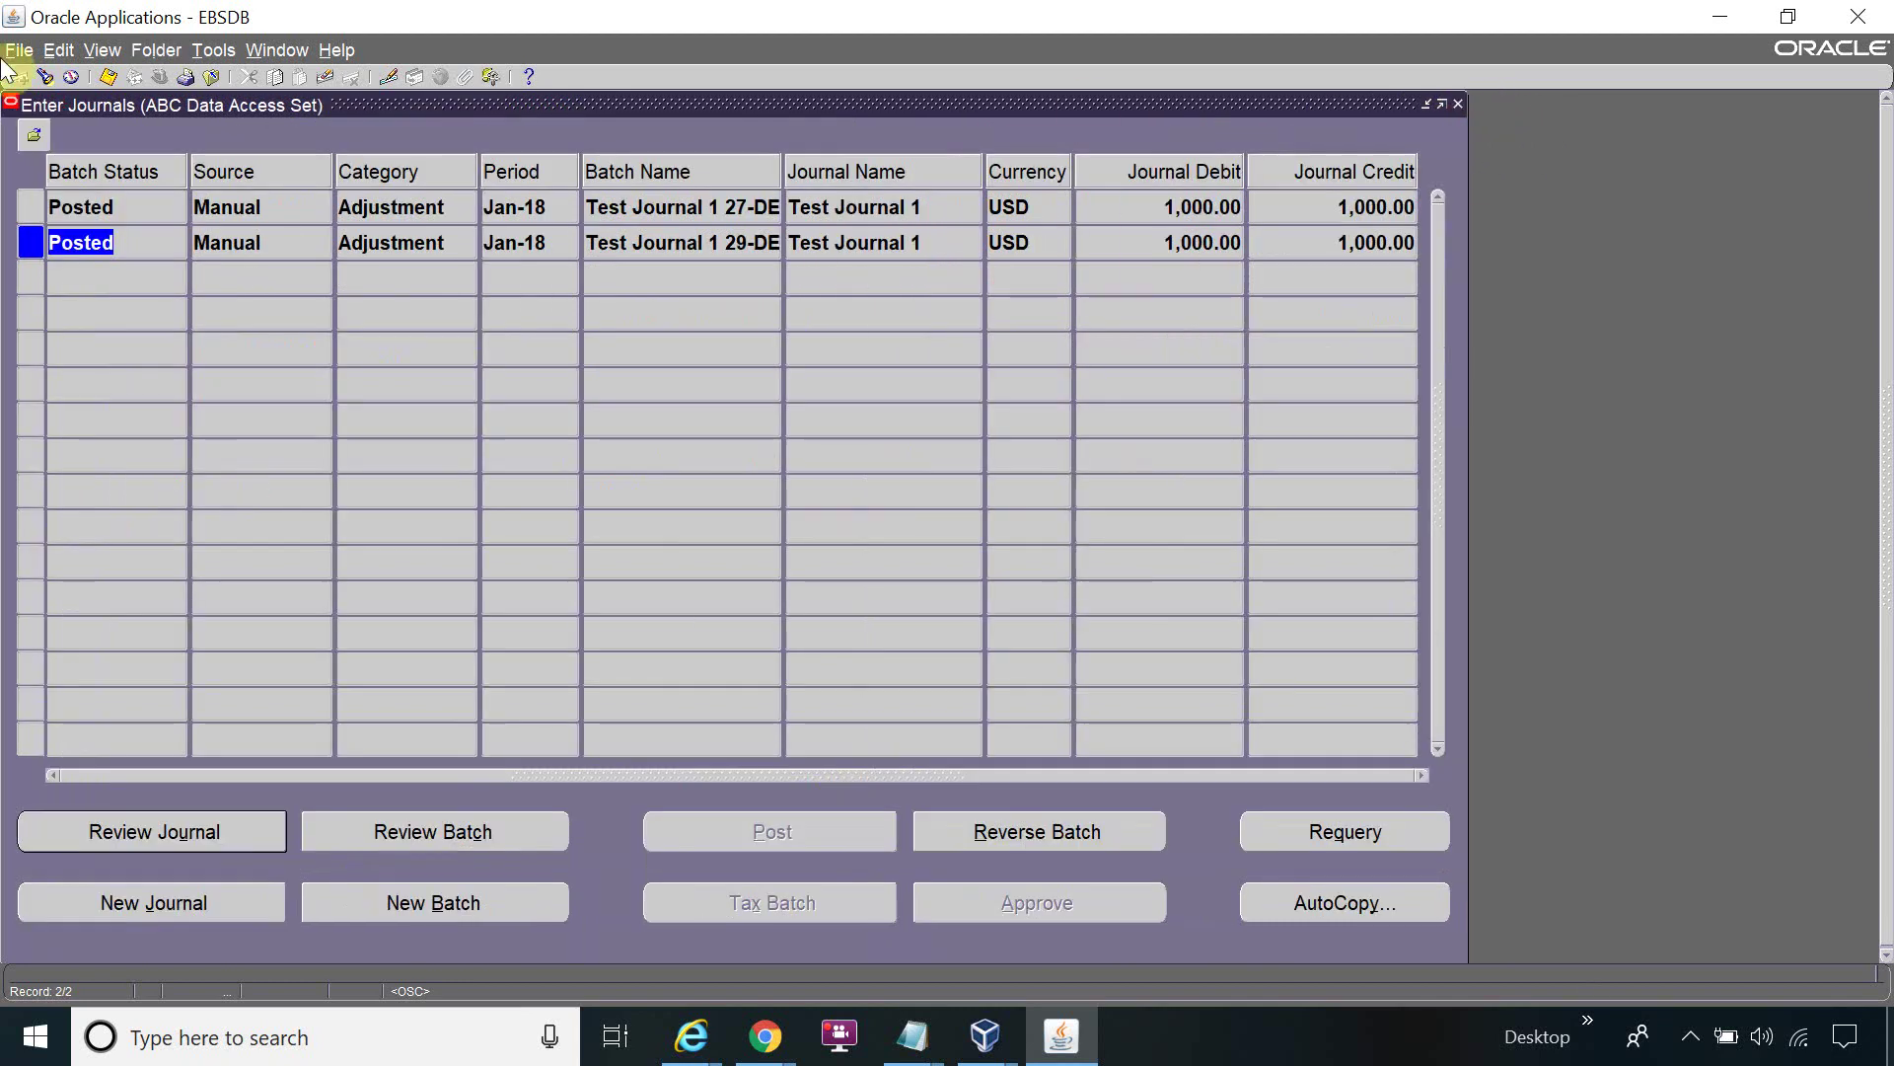
pyautogui.click(55, 79)
pyautogui.click(1068, 672)
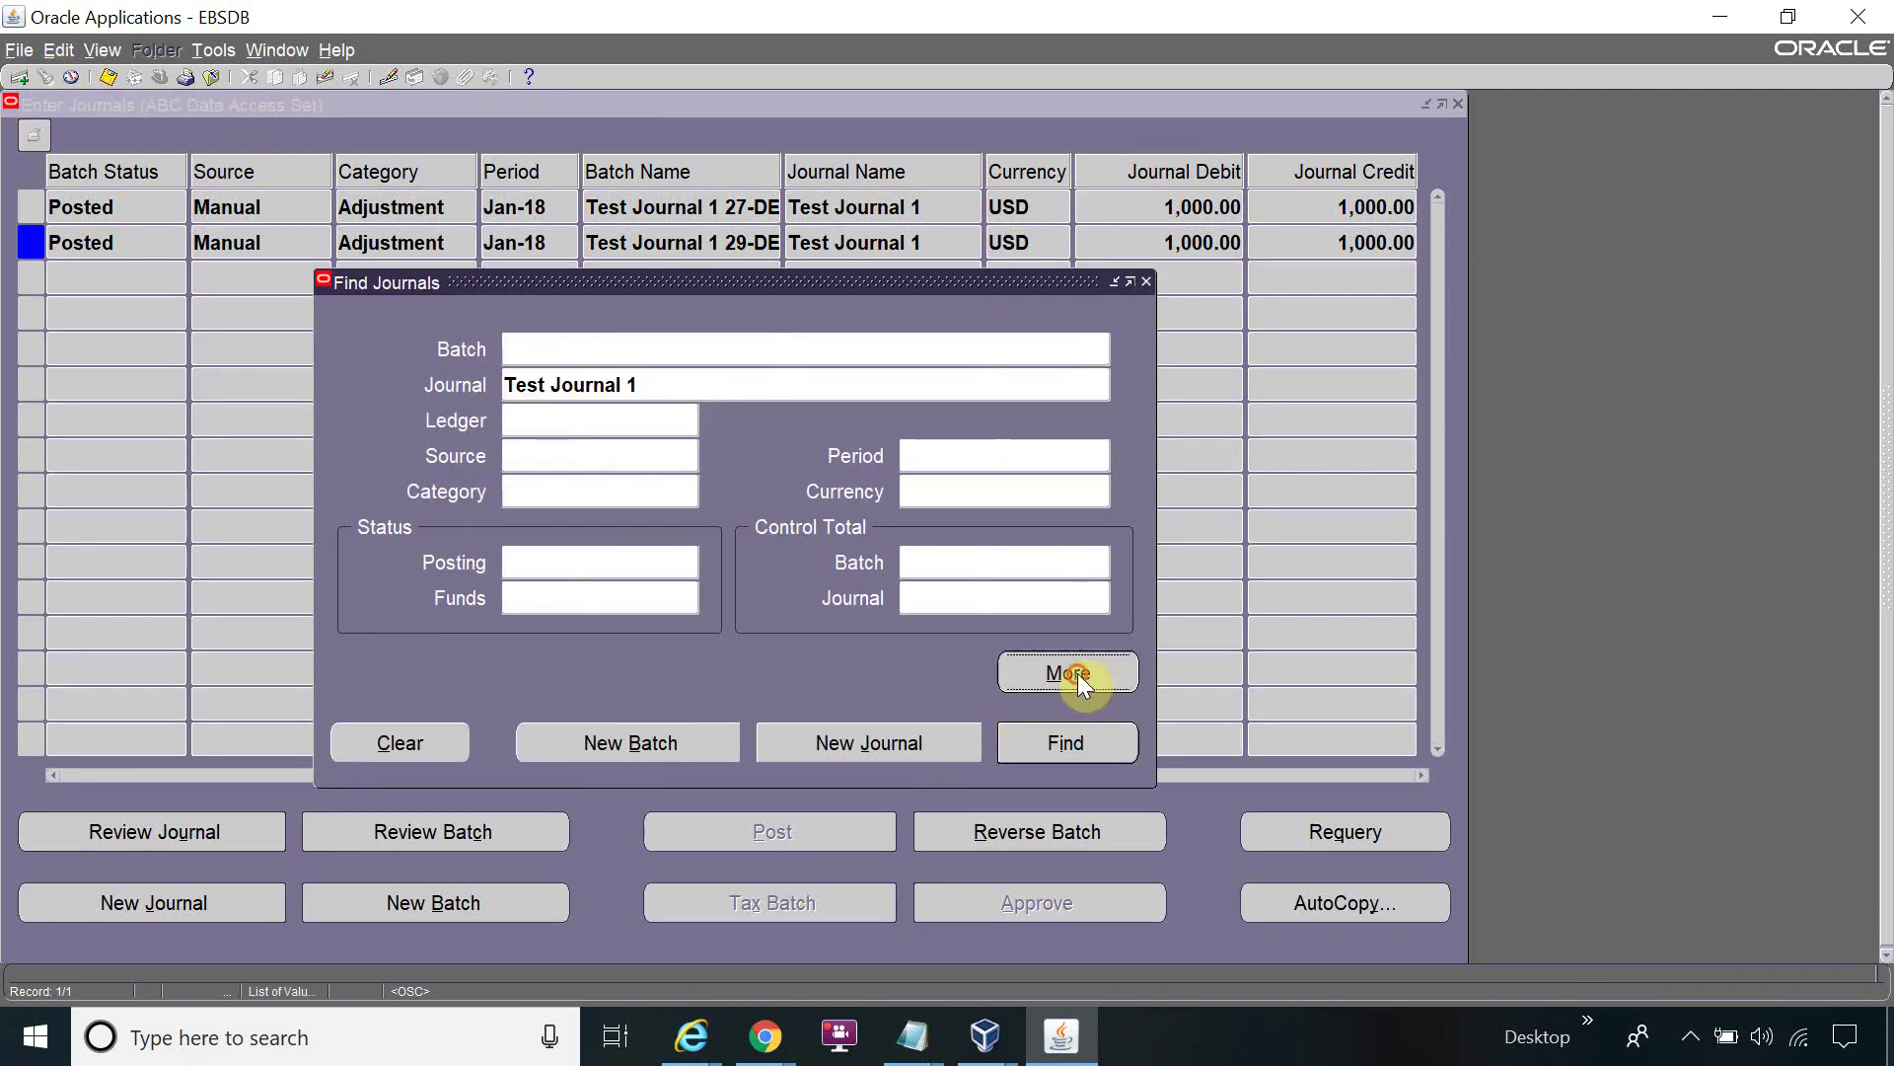
pyautogui.click(648, 774)
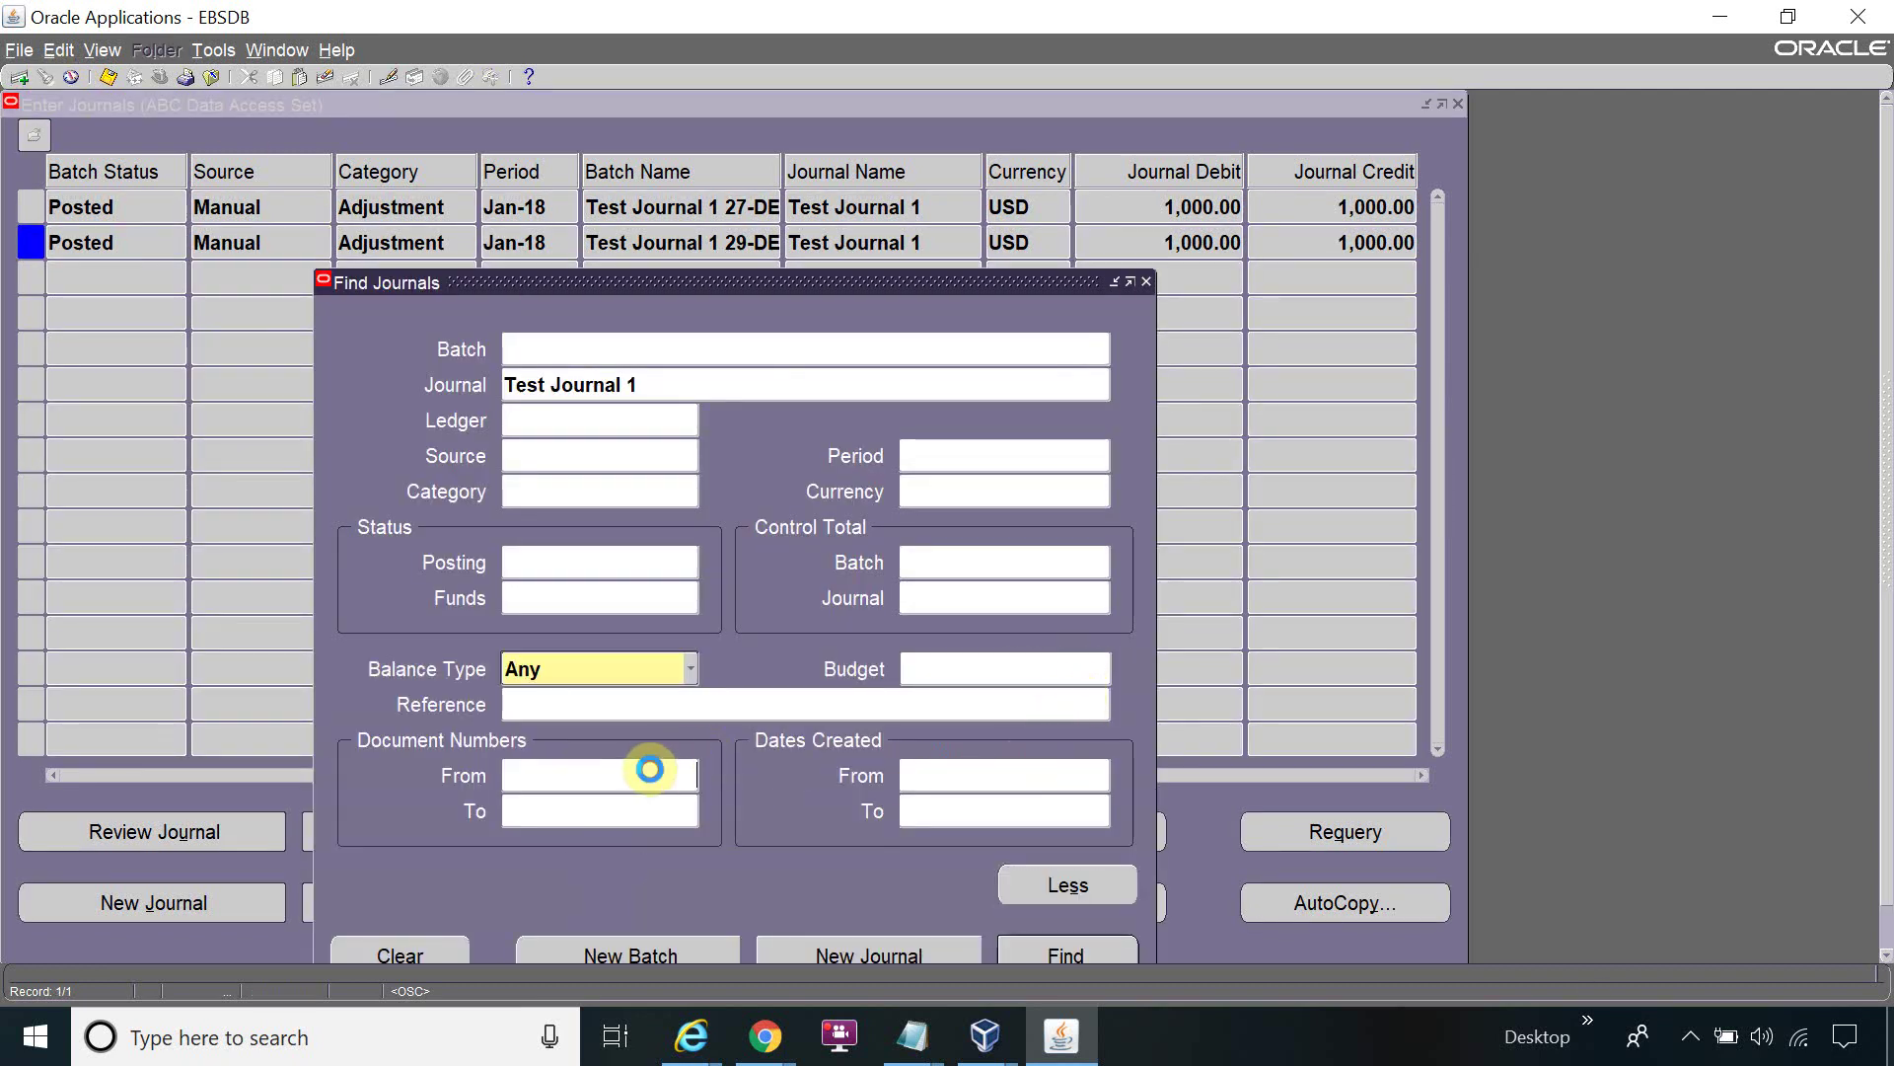
pyautogui.write('3')
pyautogui.press('Tab')
pyautogui.write('3')
pyautogui.click(1019, 953)
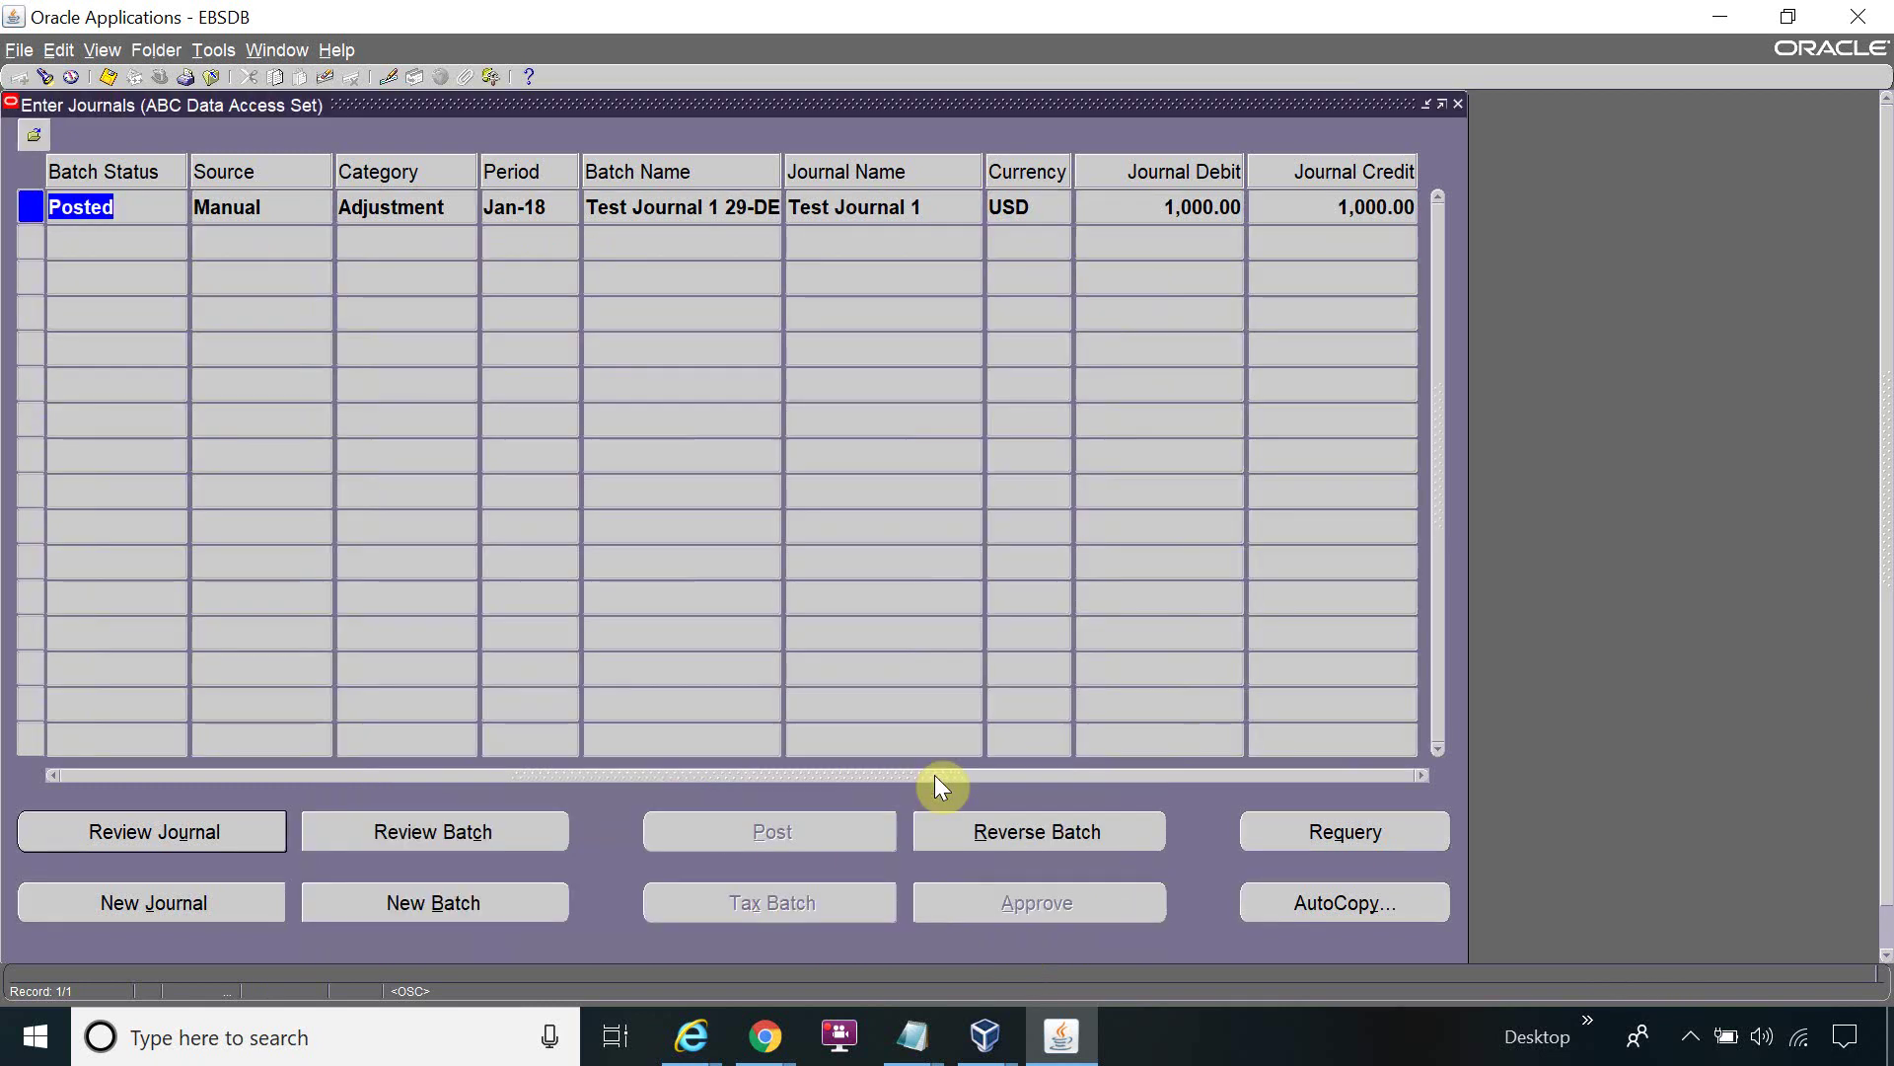
# Open the found journal to check its reversal status, and close it again
pyautogui.click(227, 834)
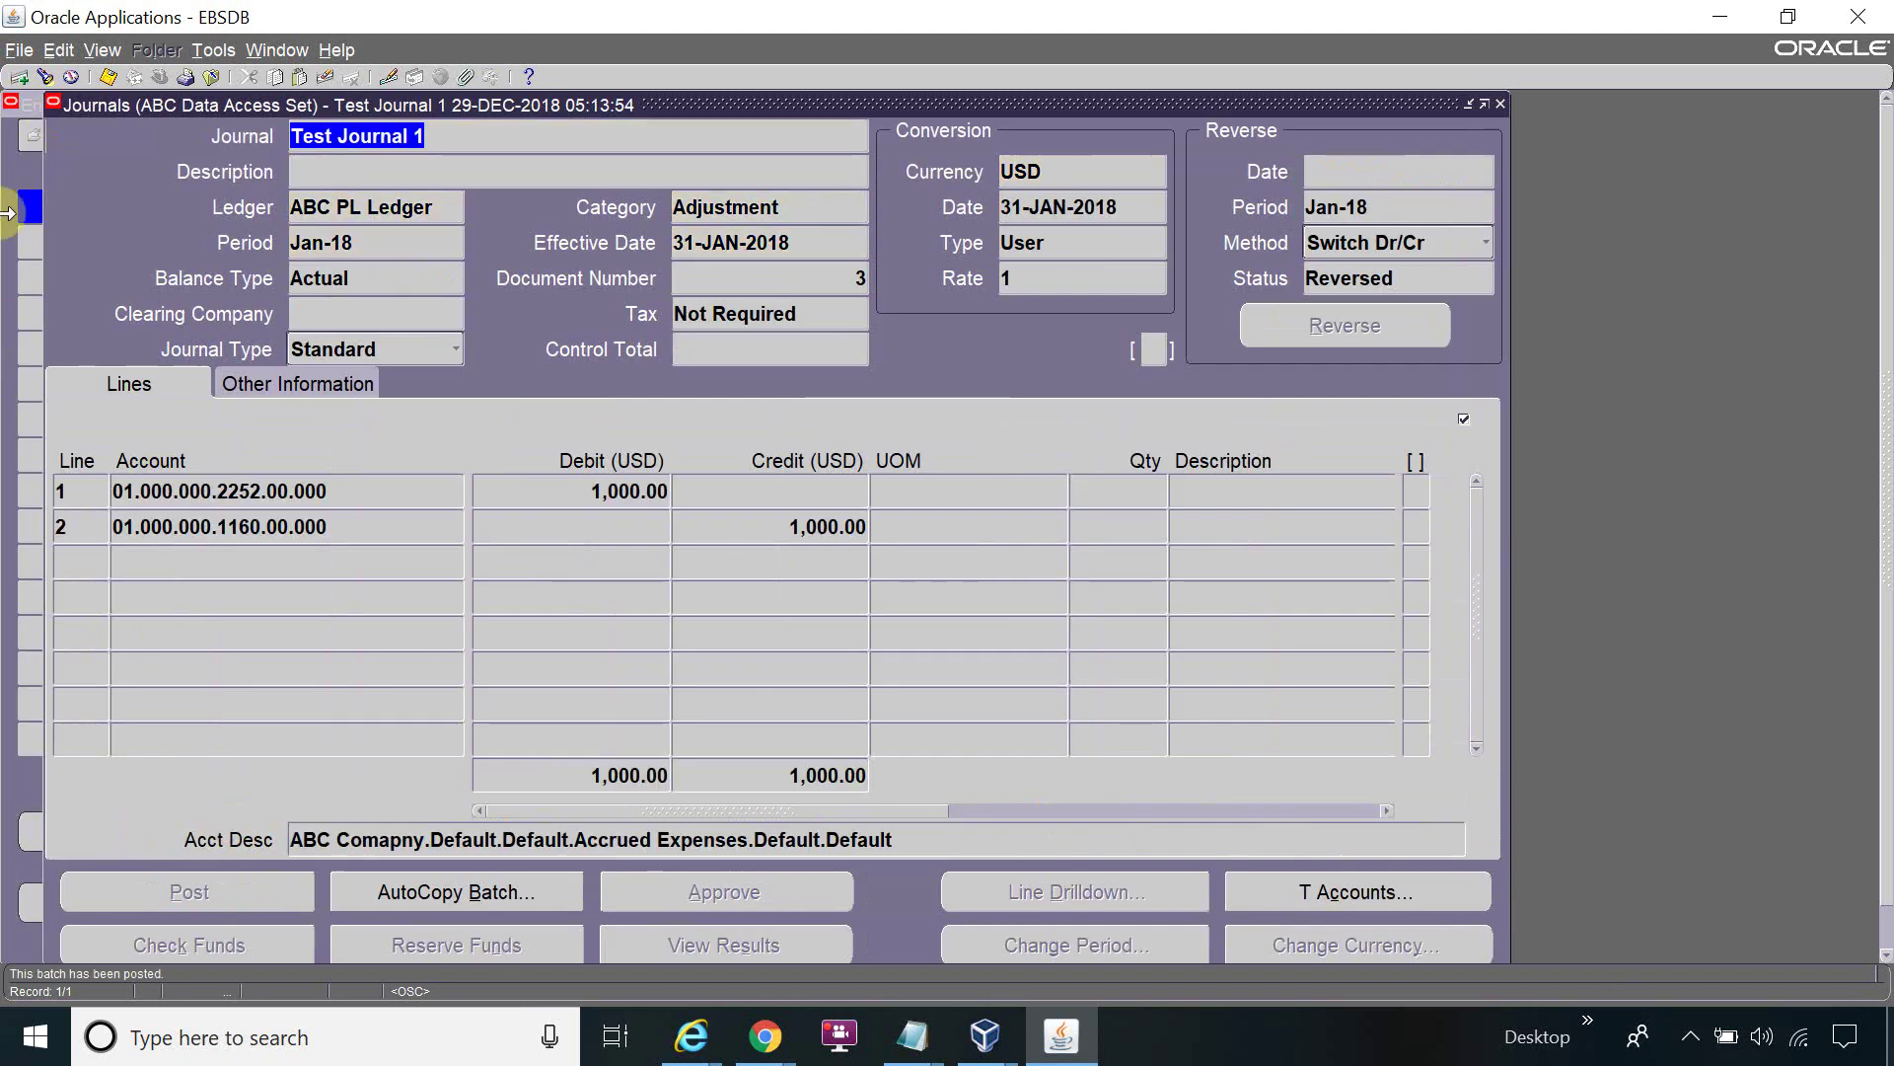
pyautogui.click(1413, 283)
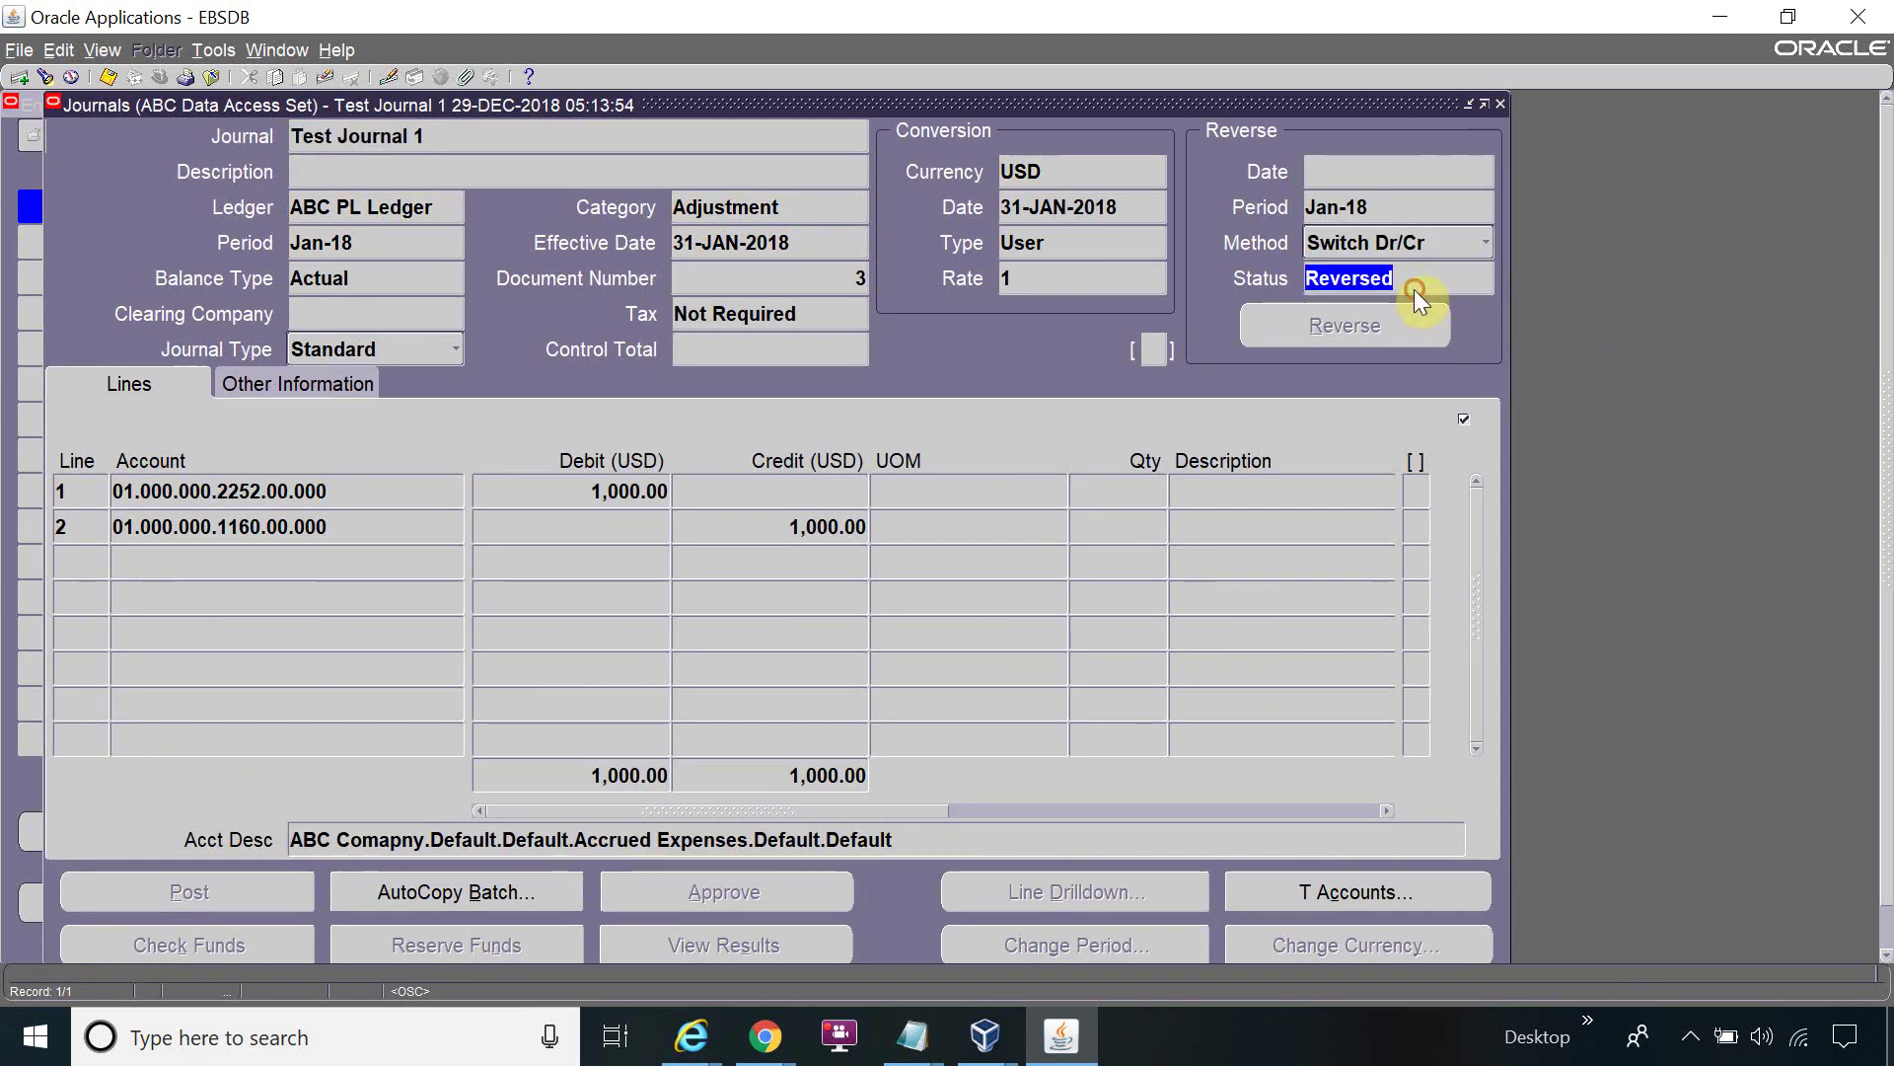
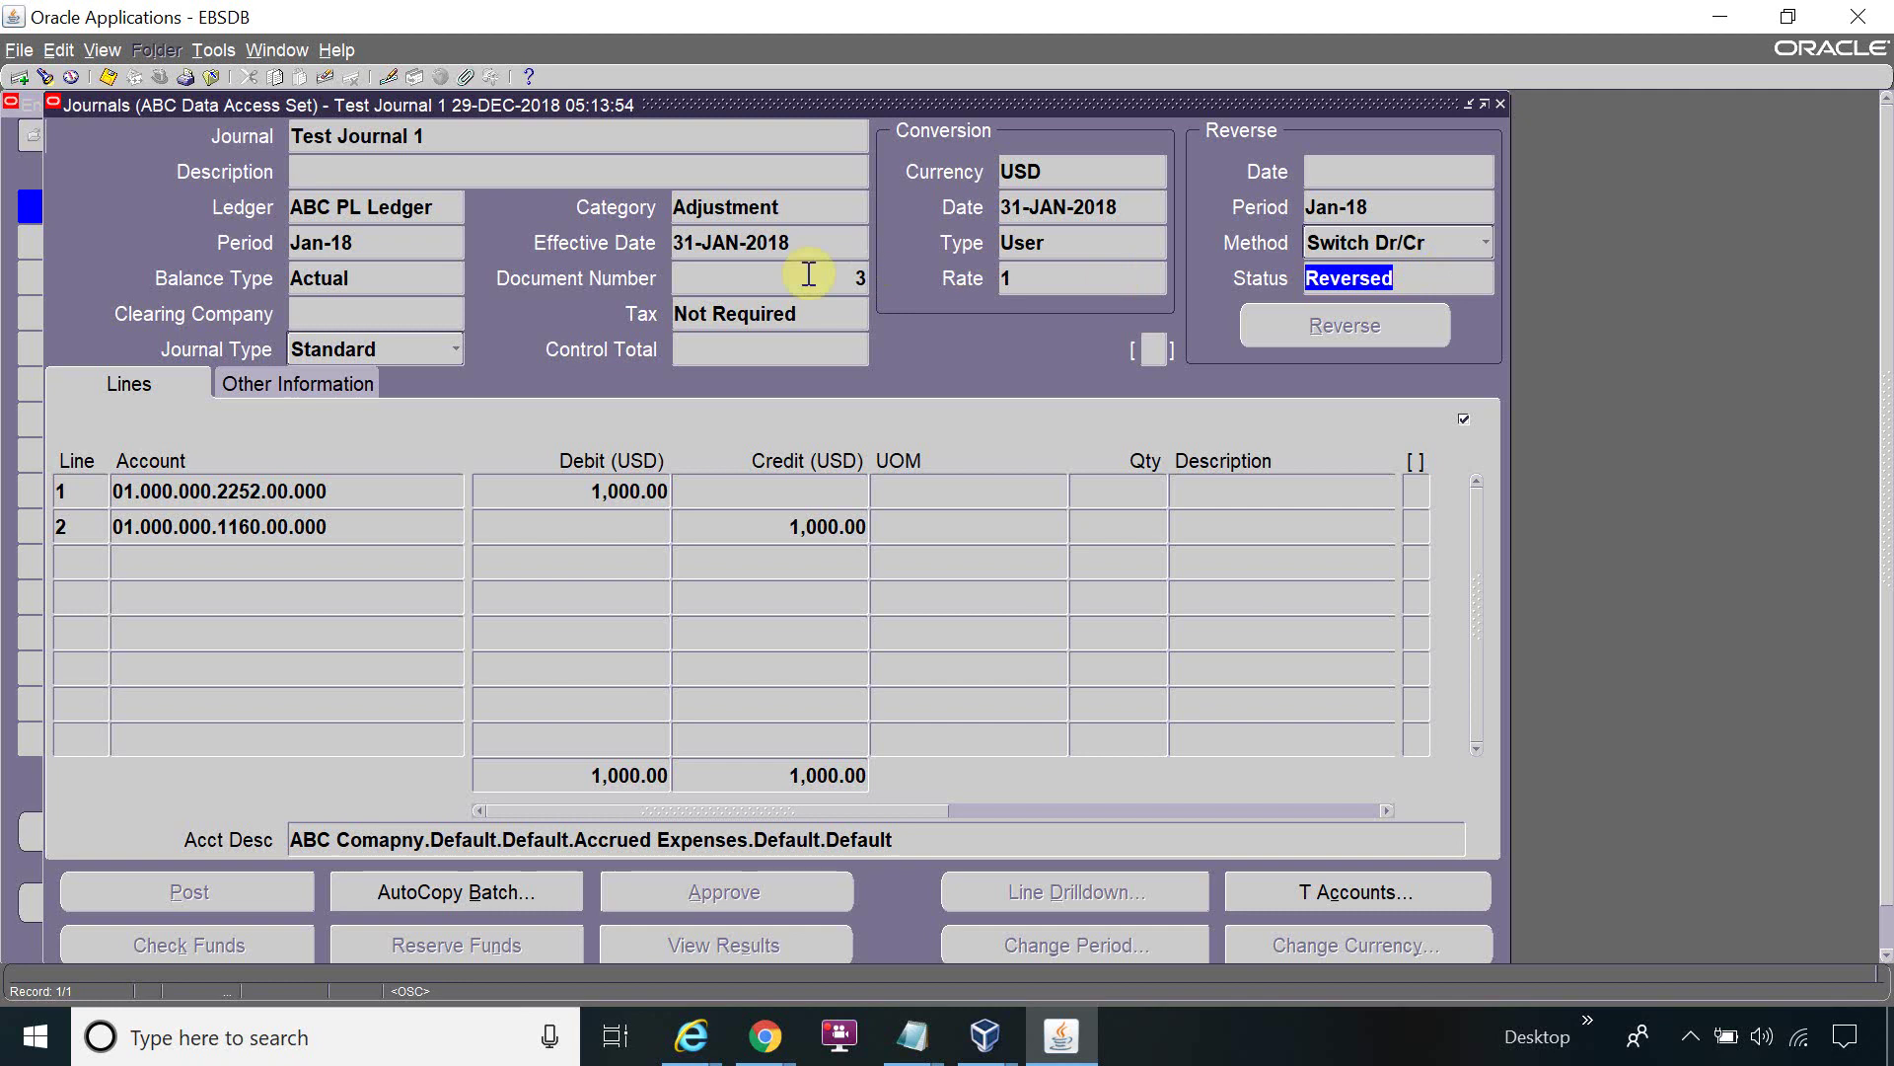
pyautogui.click(1502, 104)
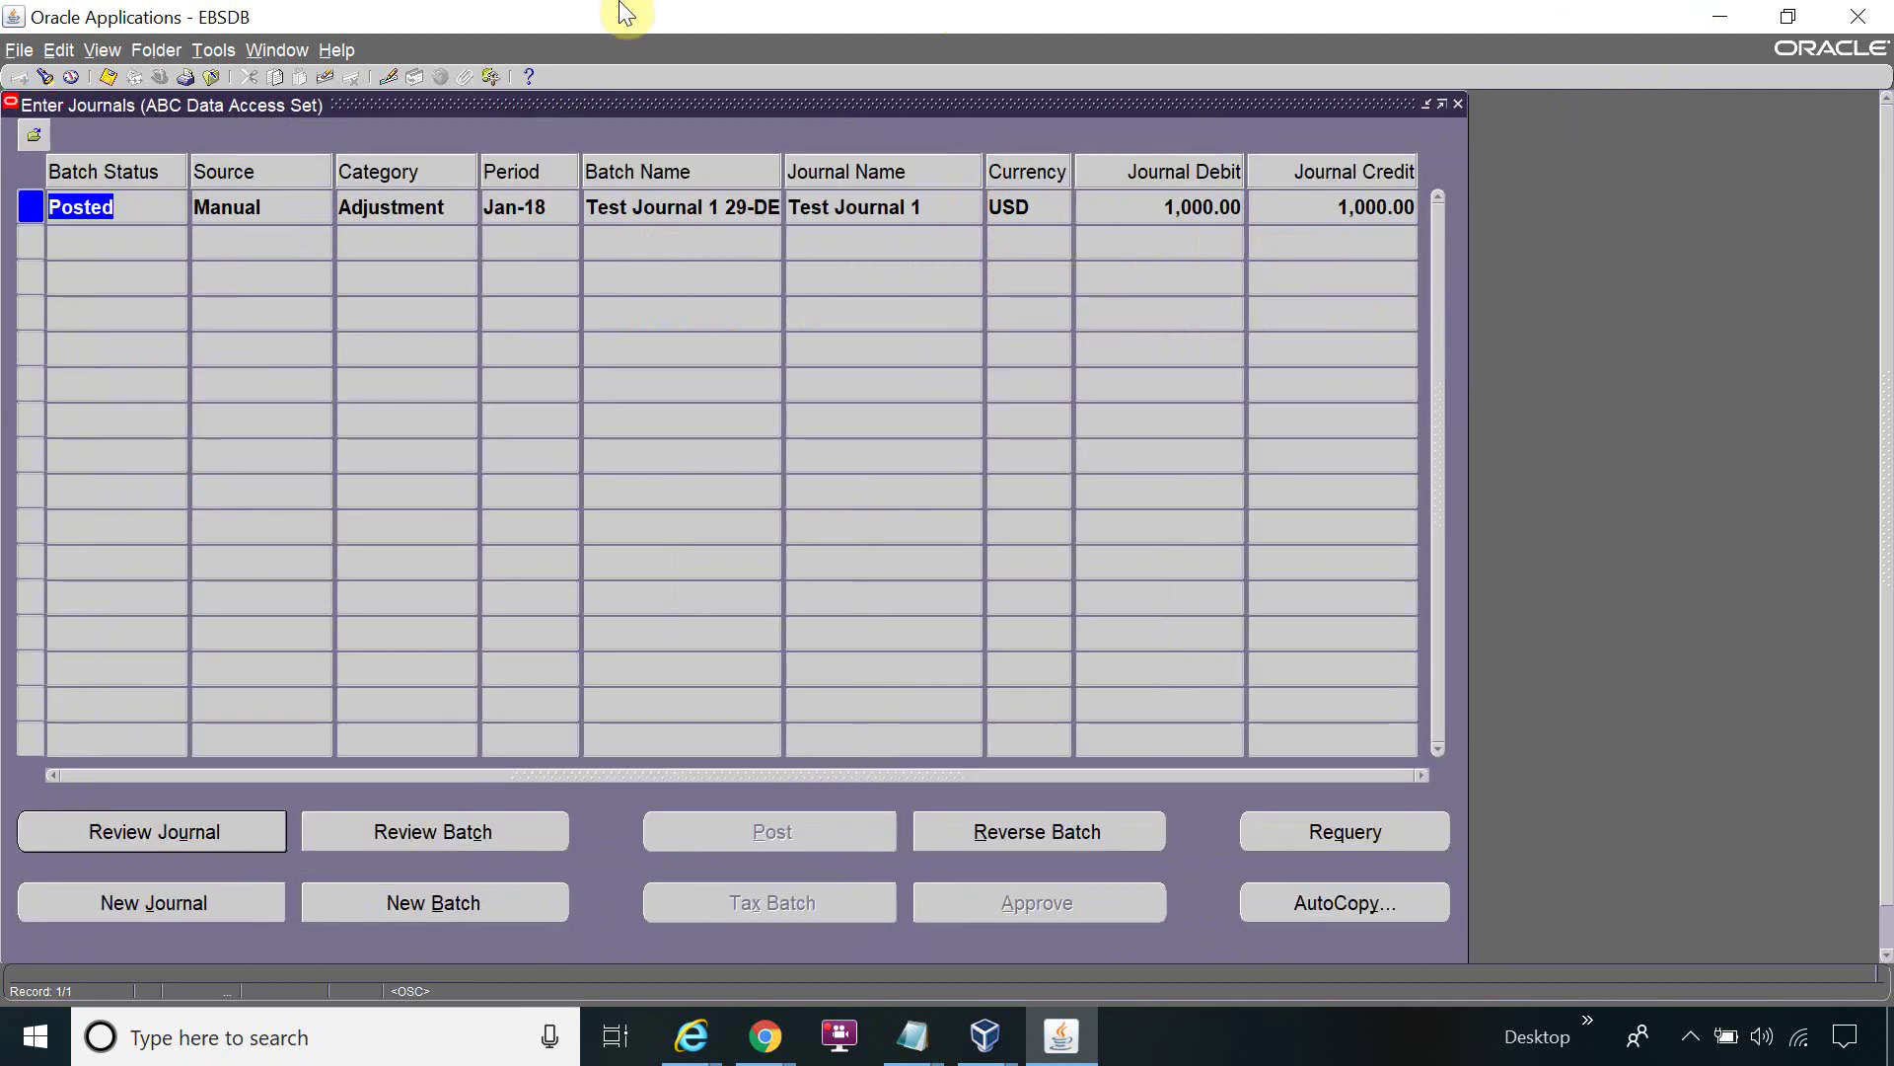
# Change the journal search name to "%Test Journal 1%" and clear the document number range
pyautogui.click(49, 76)
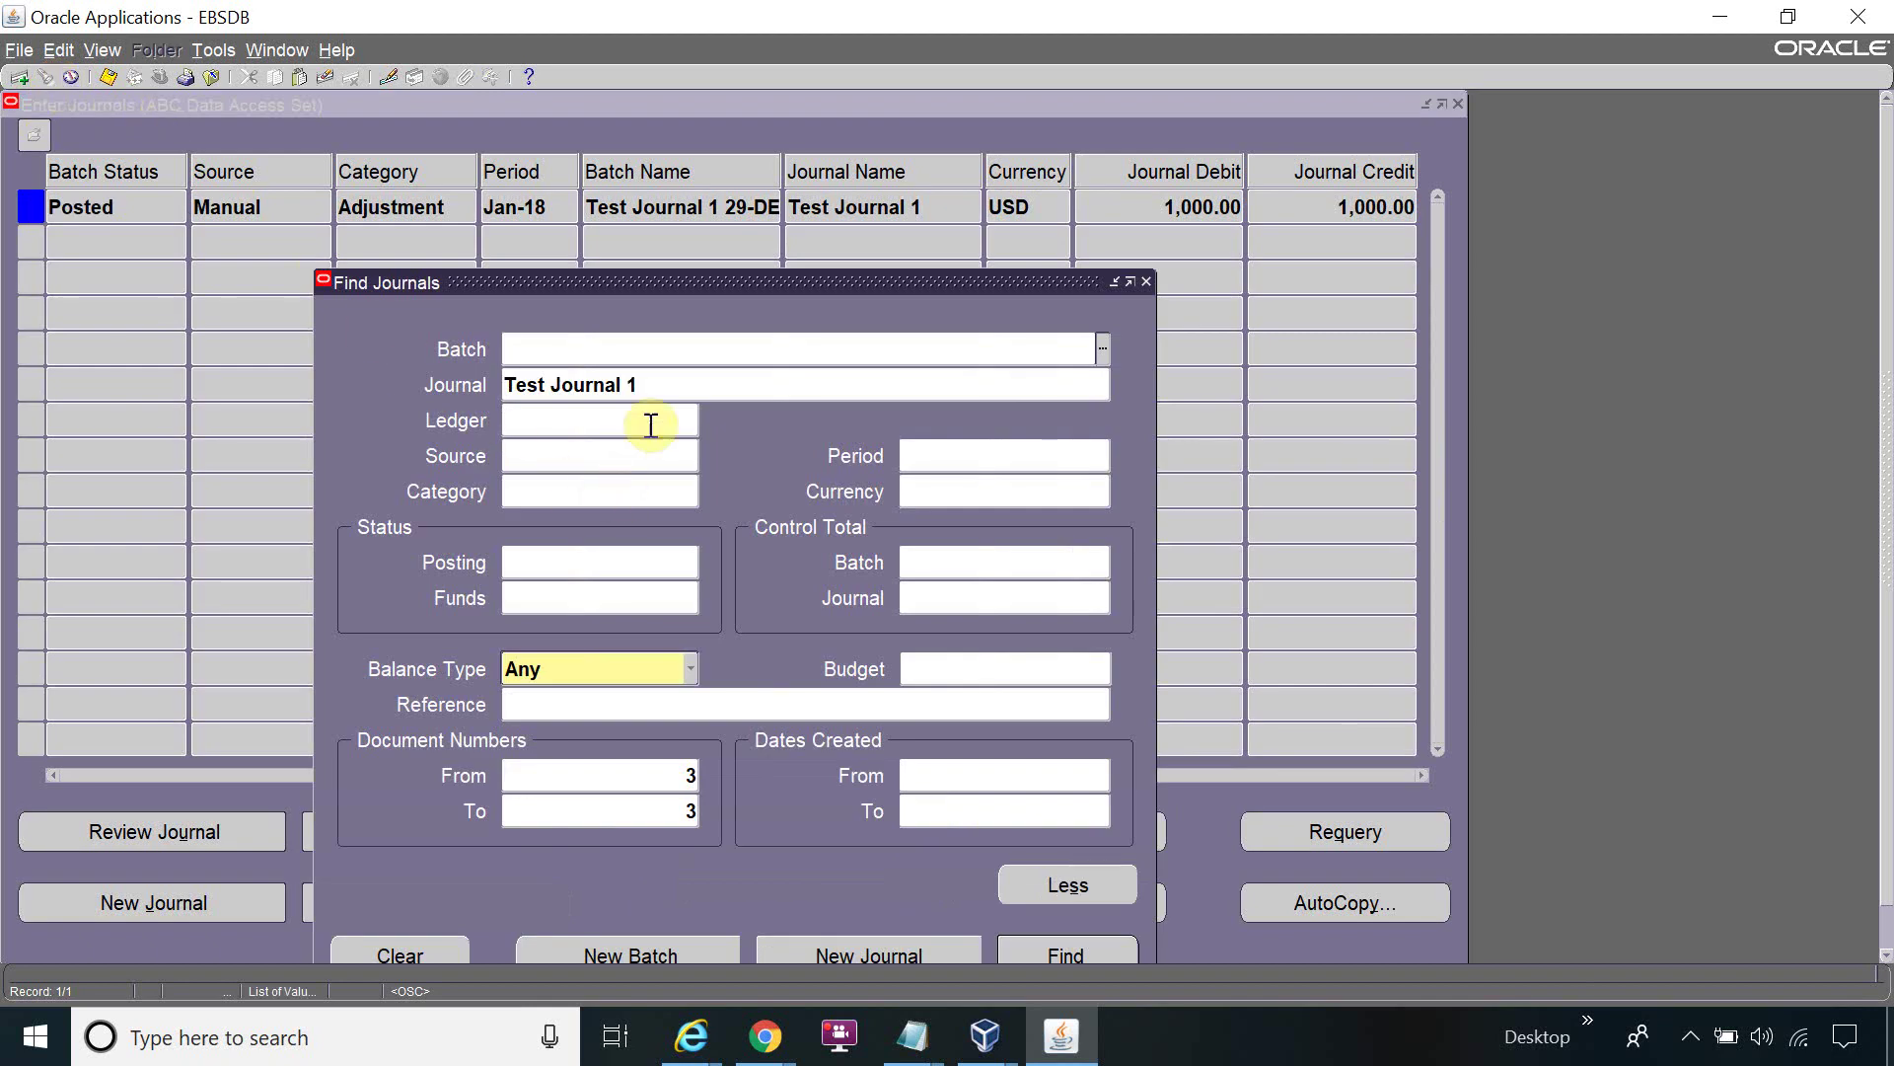
pyautogui.click(514, 385)
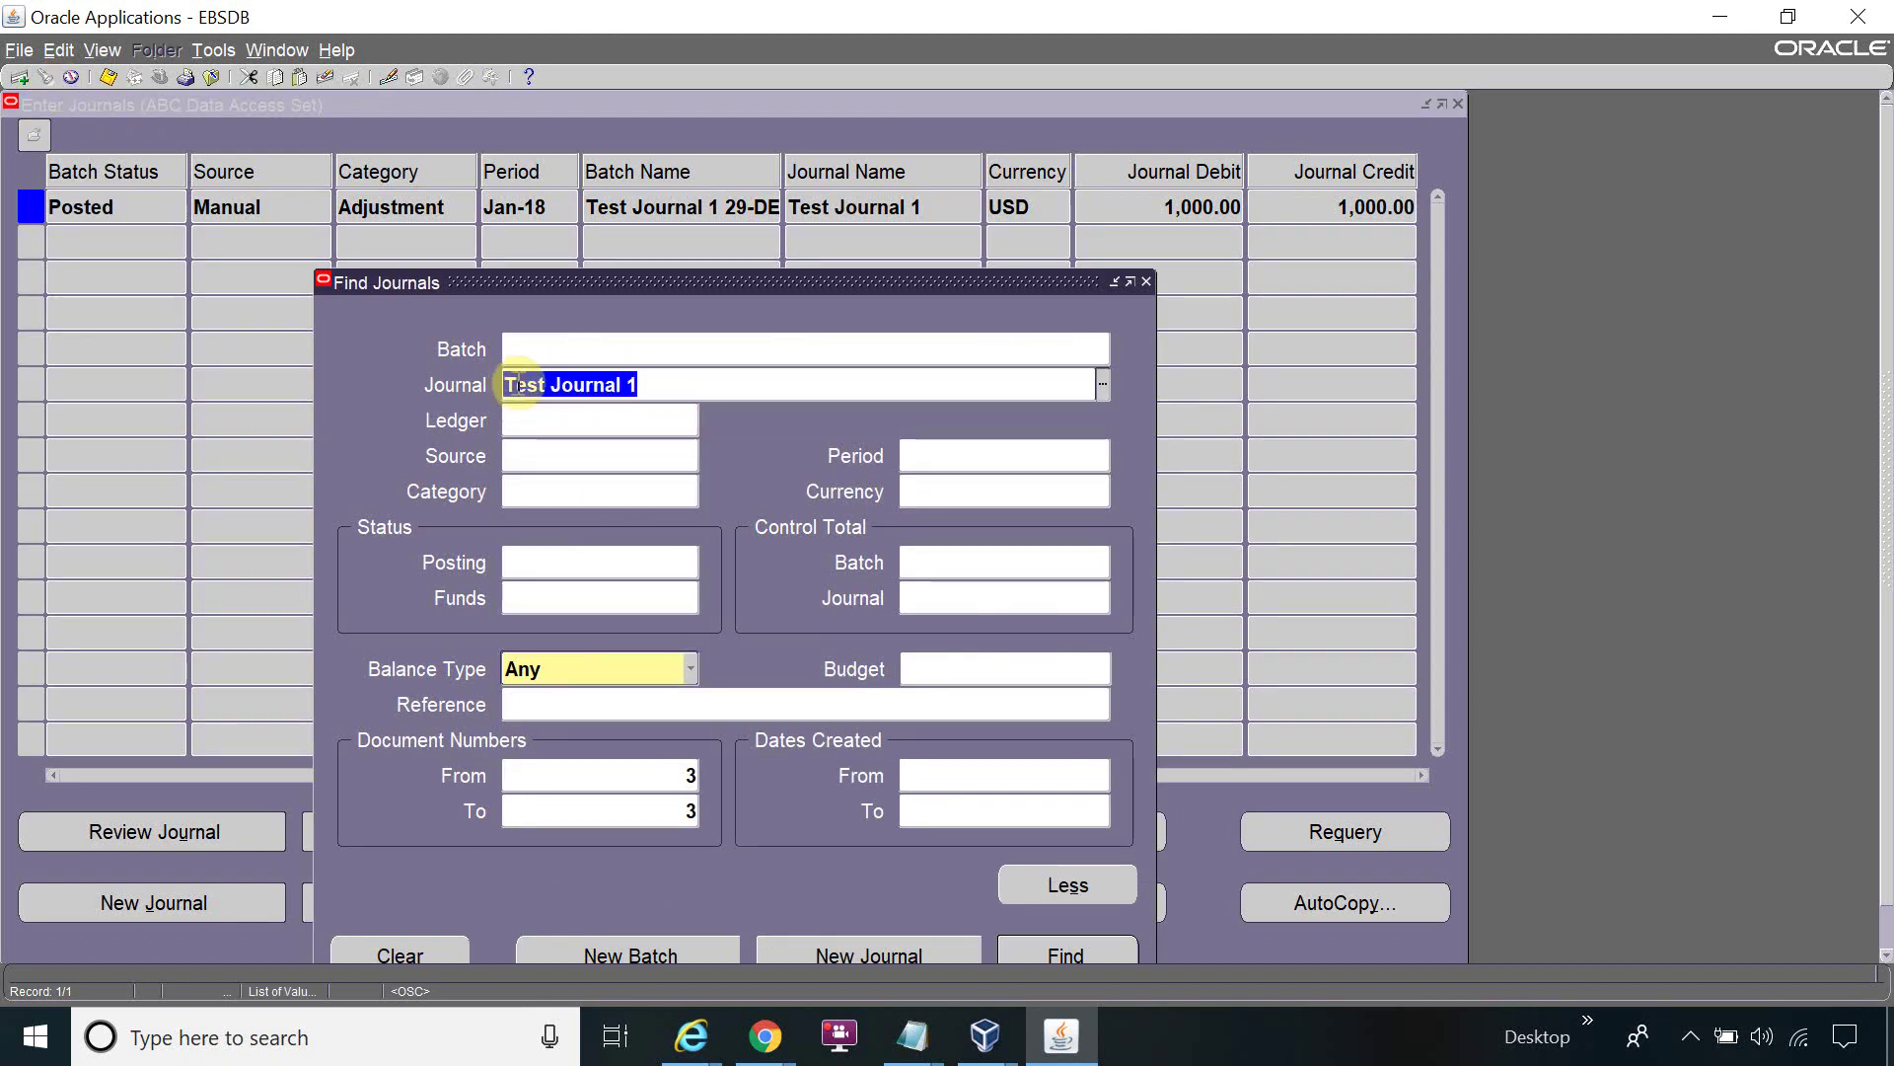
pyautogui.write('%')
pyautogui.click(825, 393)
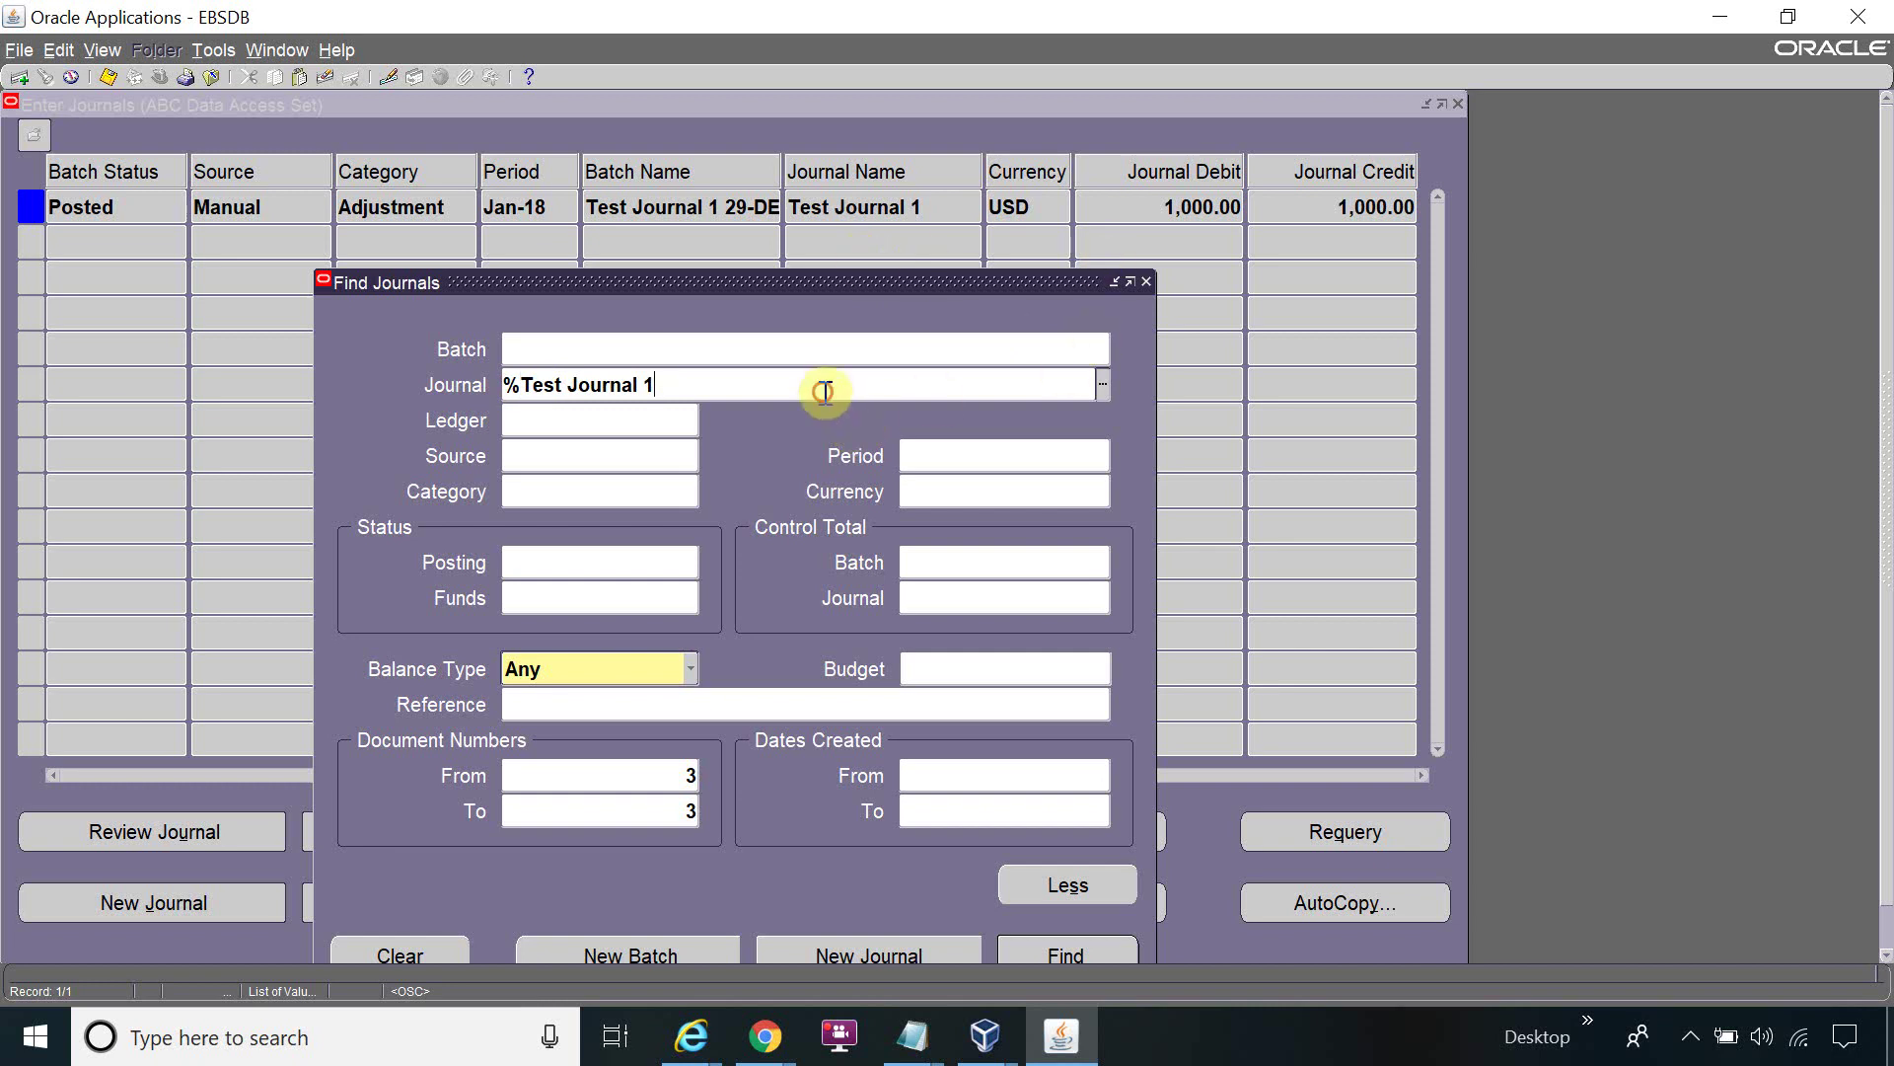
pyautogui.write('%')
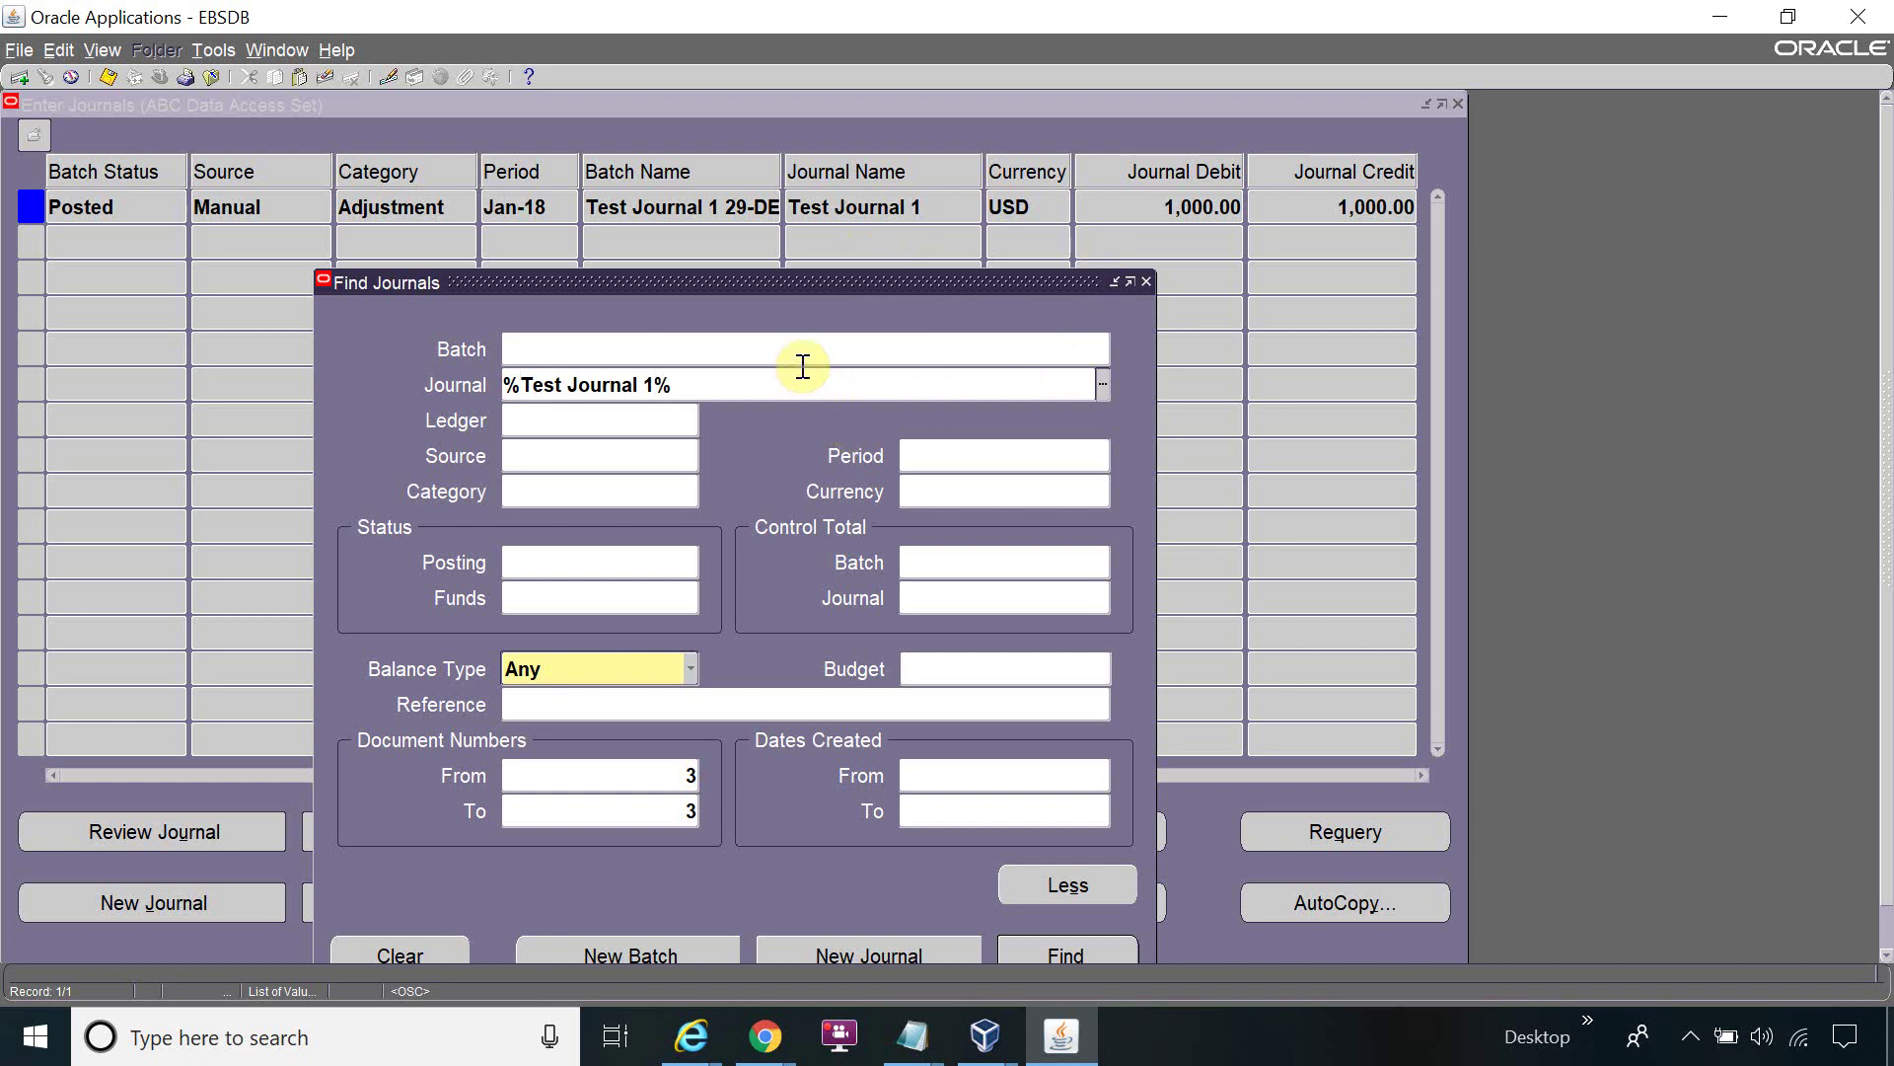
pyautogui.doubleClick(667, 787)
pyautogui.press('BackSpace')
pyautogui.press('Tab')
pyautogui.press('BackSpace')
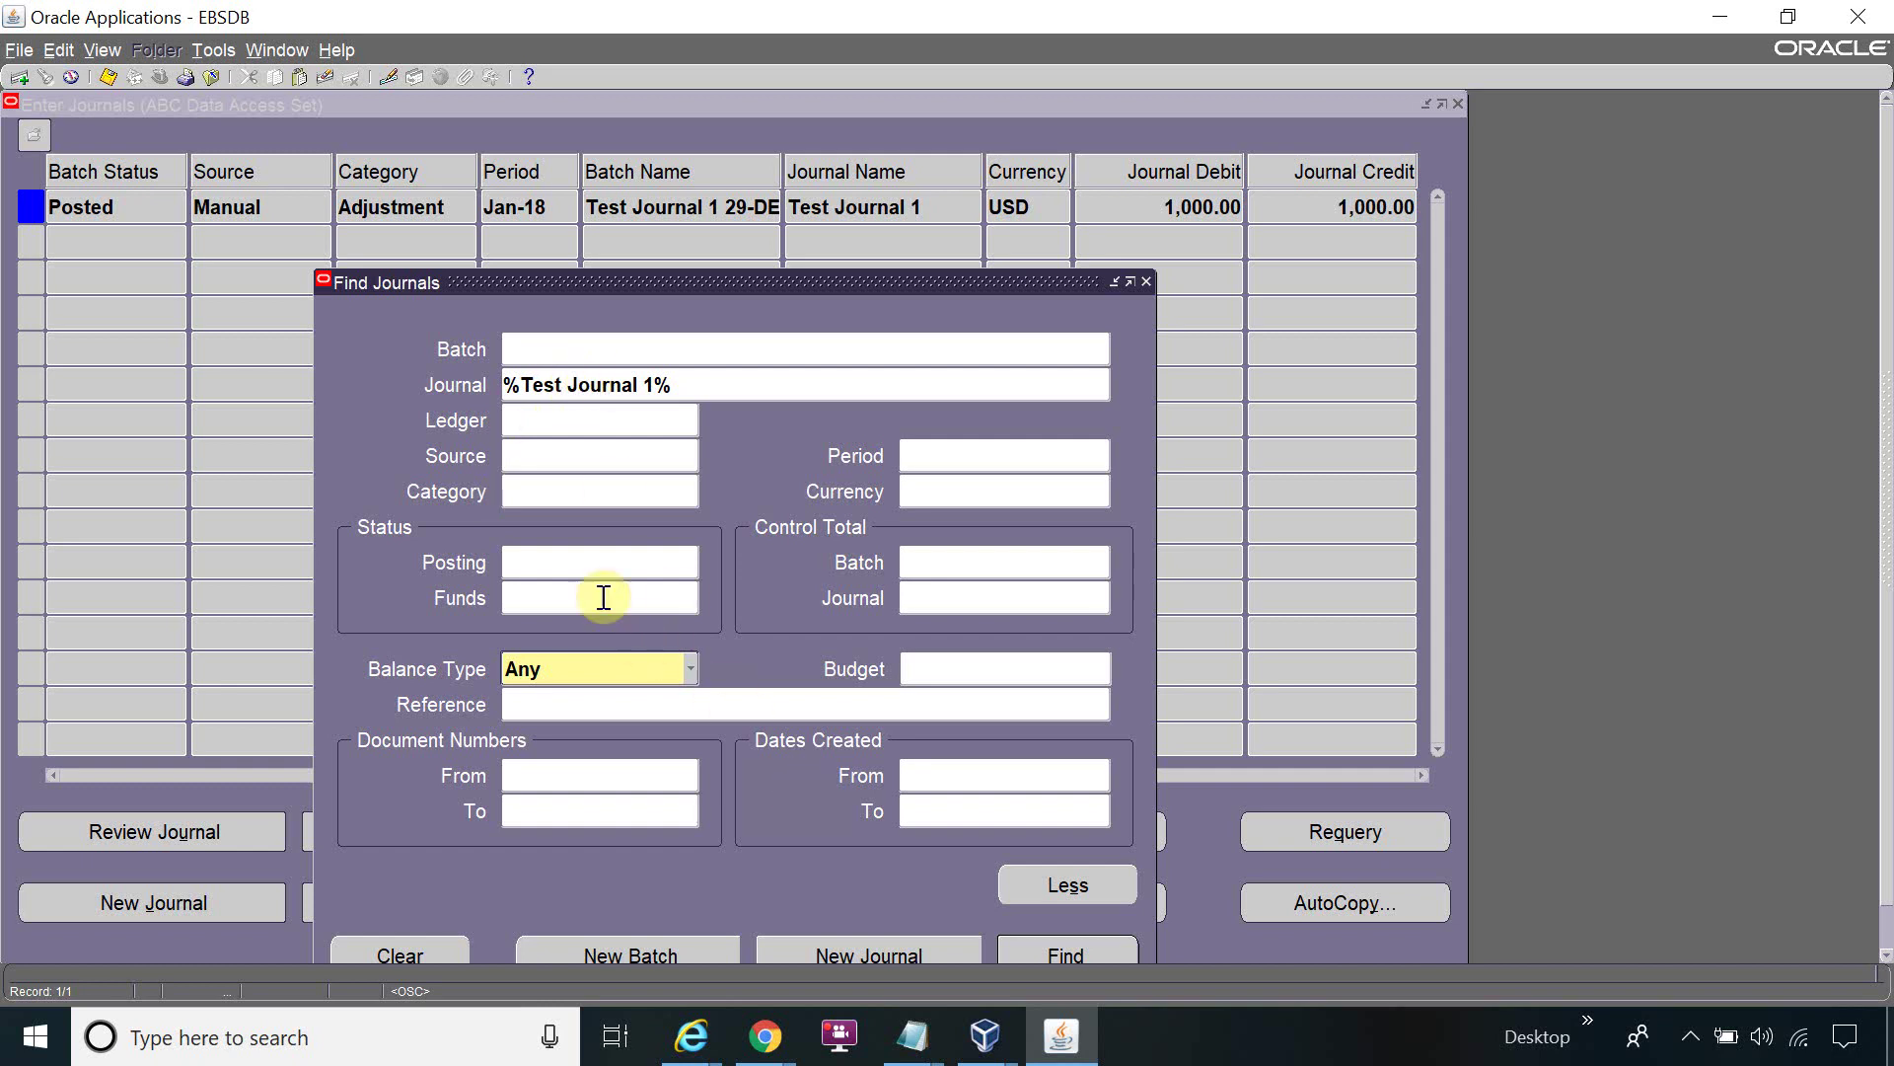
# Run the search with posting status Unposted and open the reversing journal for review
pyautogui.click(587, 561)
pyautogui.write('Un')
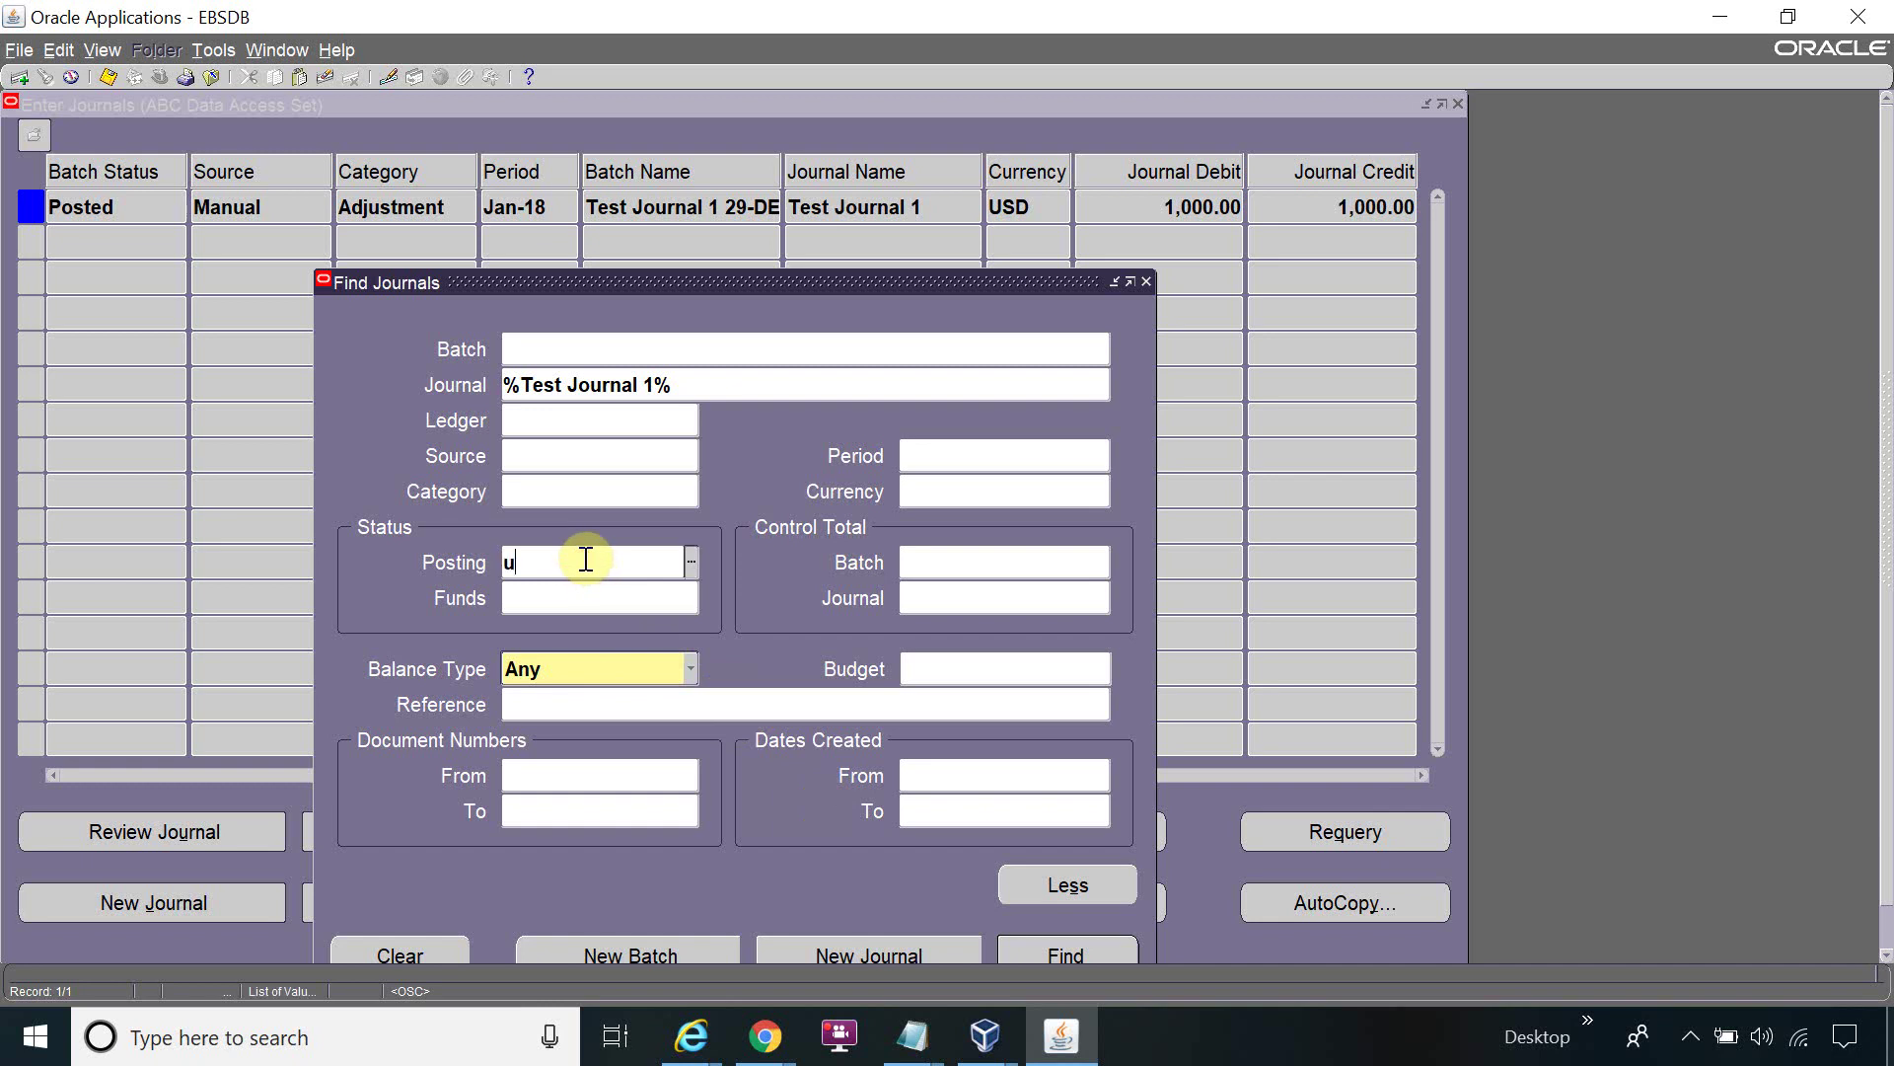
pyautogui.press('Tab')
pyautogui.click(1108, 949)
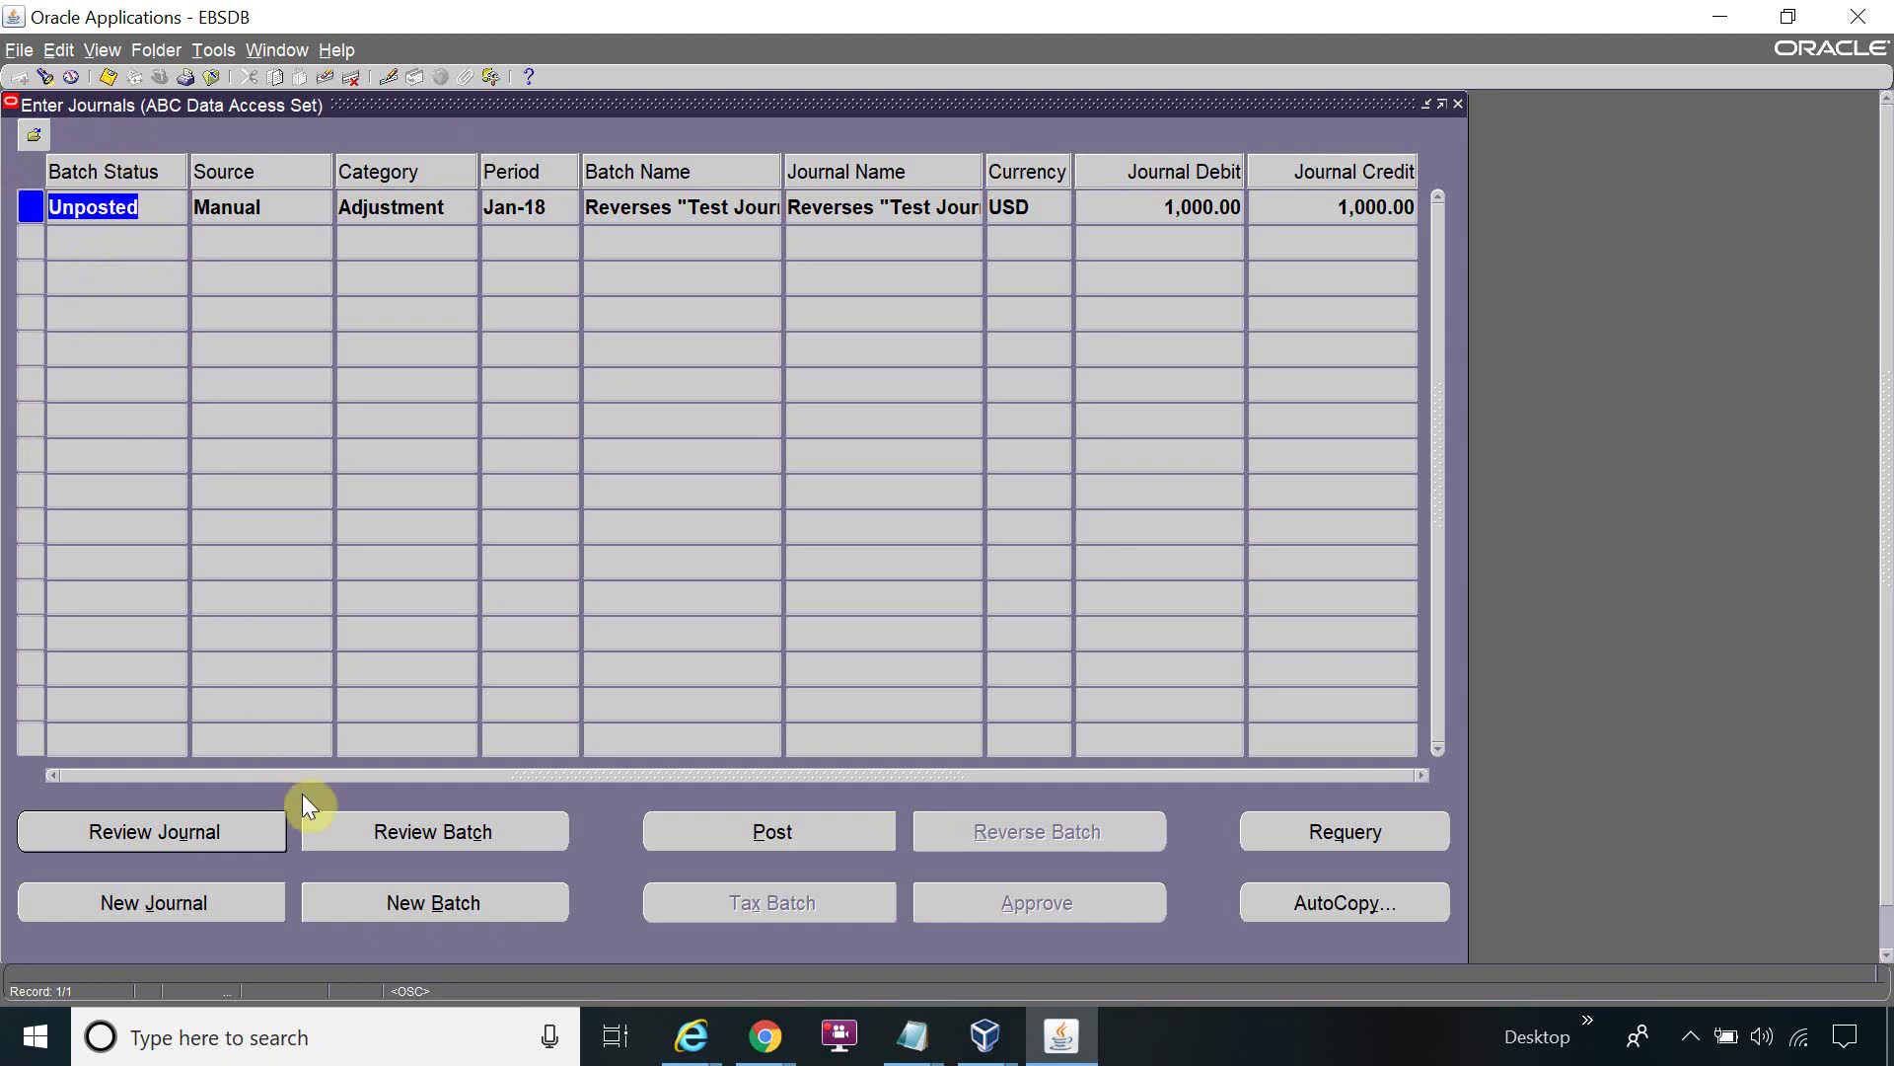
pyautogui.click(267, 831)
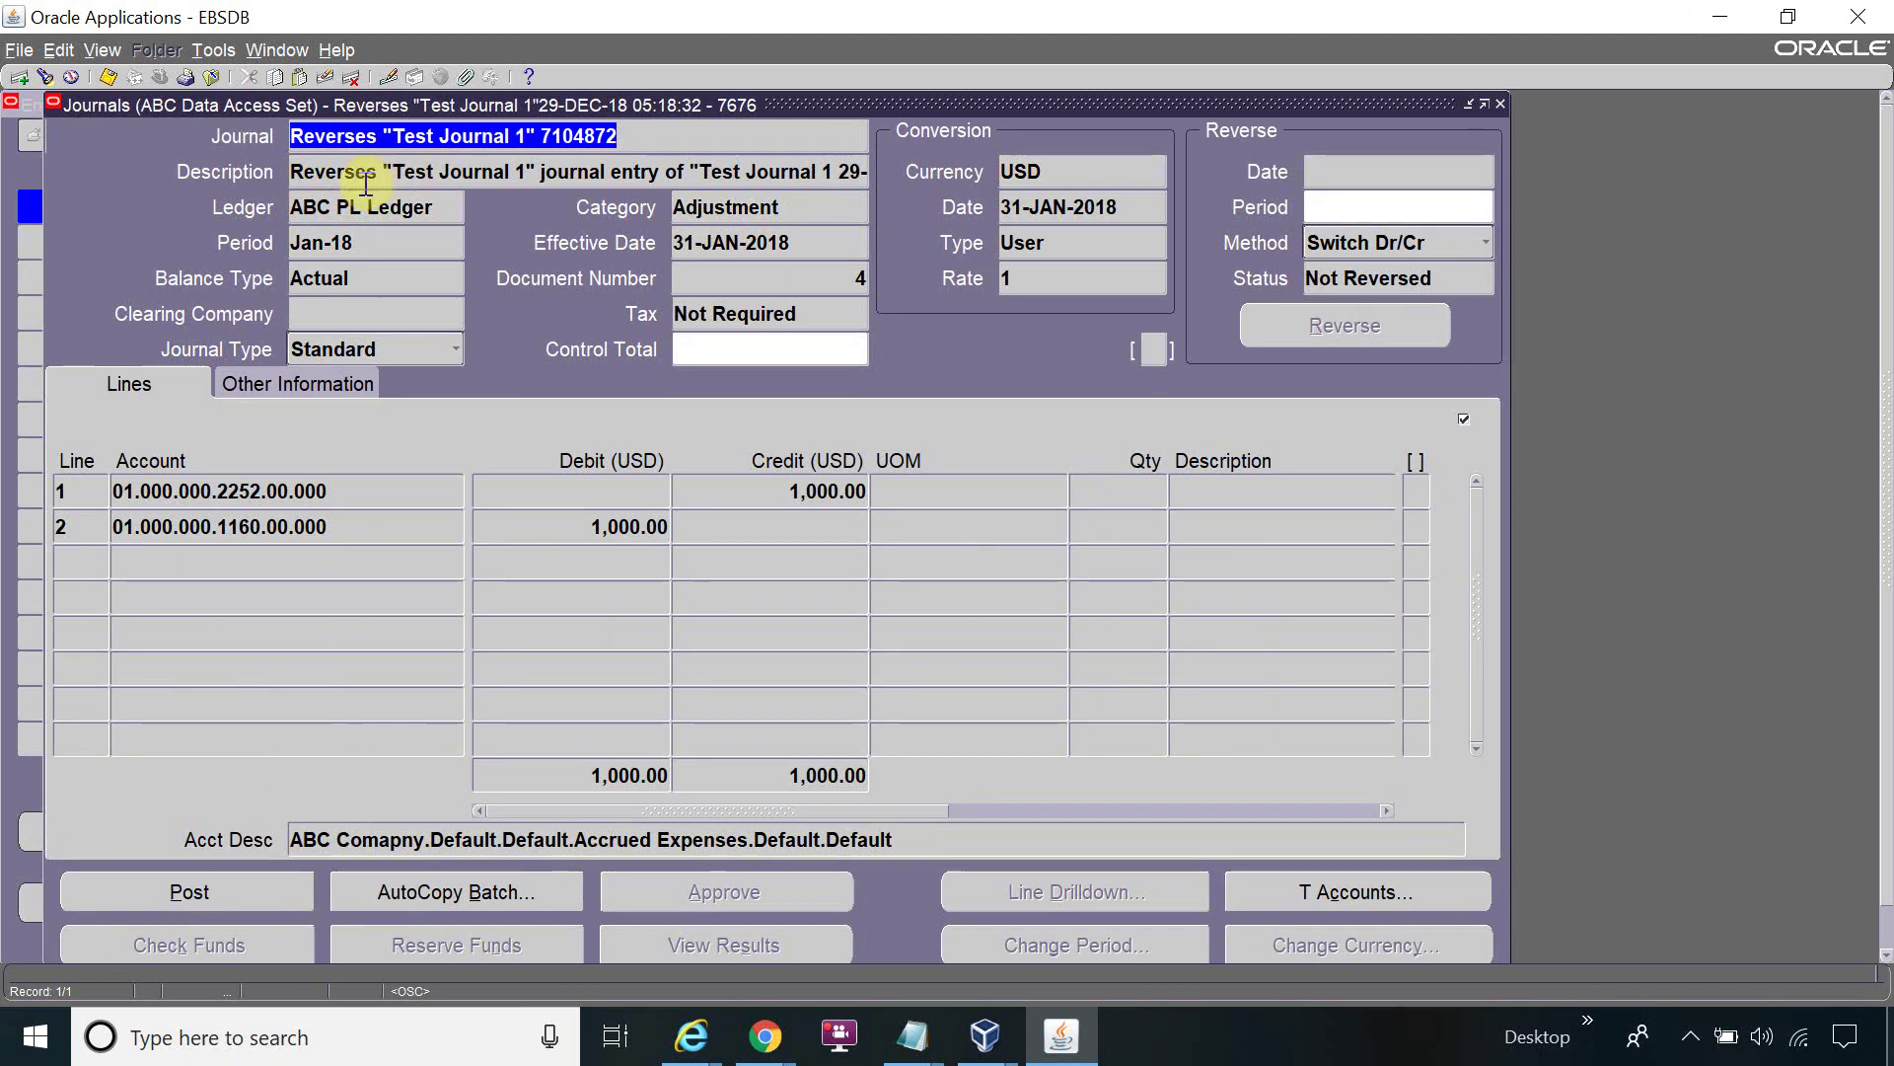
# Post the reversing journal of "Test Journal 1" and acknowledge the concurrent request note
pyautogui.doubleClick(375, 138)
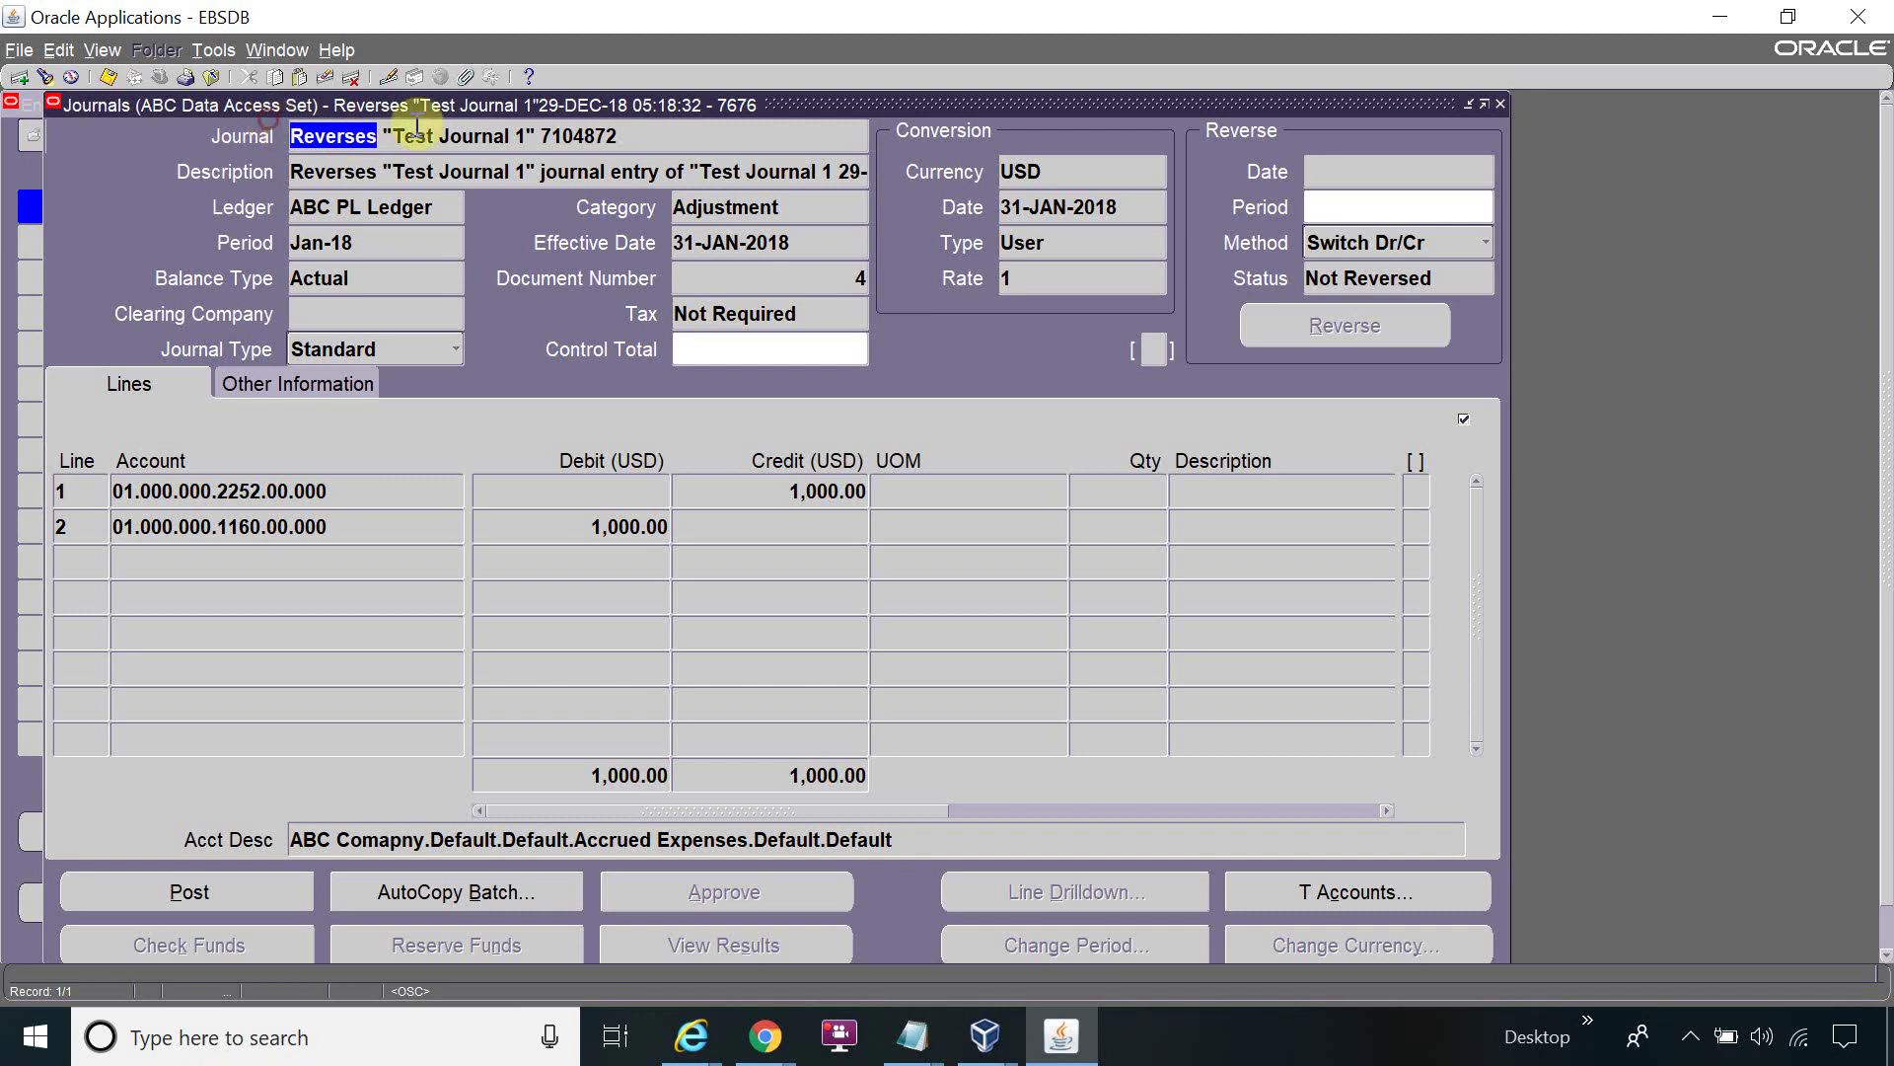
pyautogui.click(523, 137)
pyautogui.moveTo(524, 137); pyautogui.dragTo(393, 138)
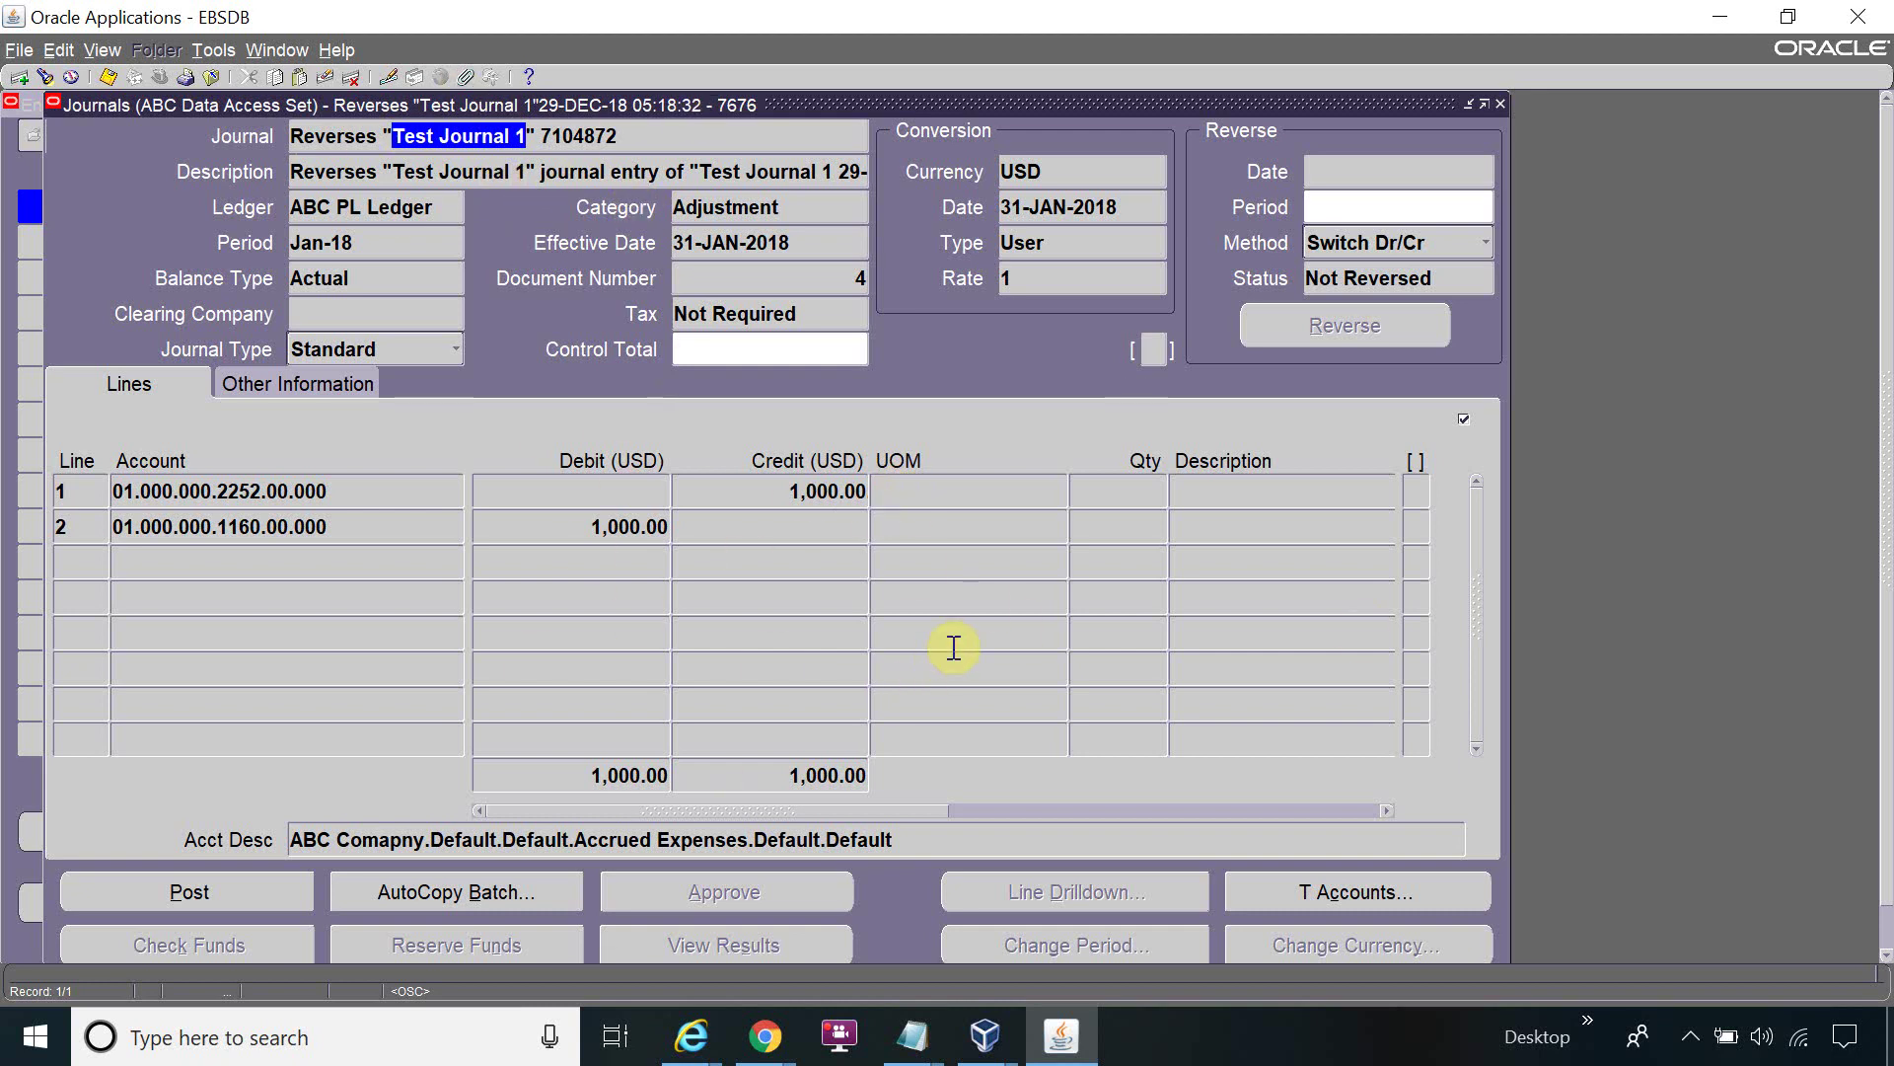
pyautogui.click(247, 902)
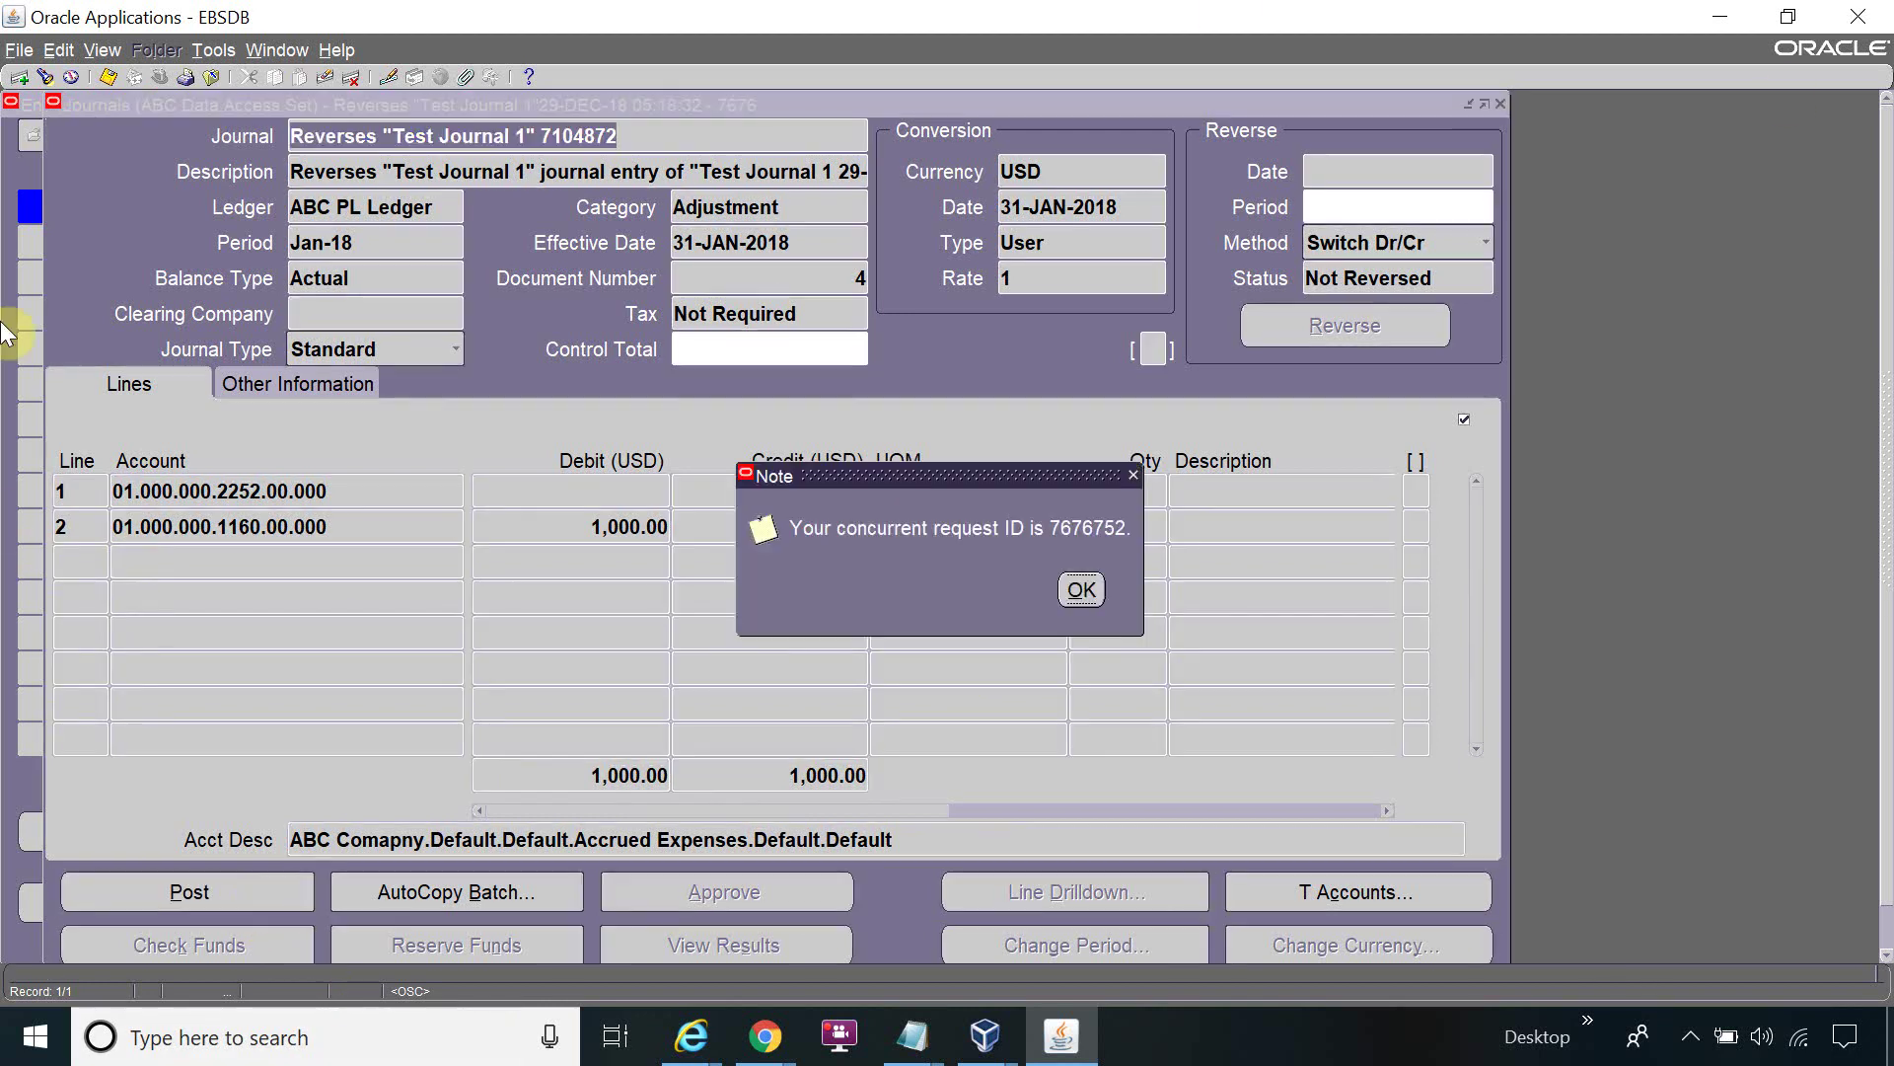
pyautogui.click(1080, 590)
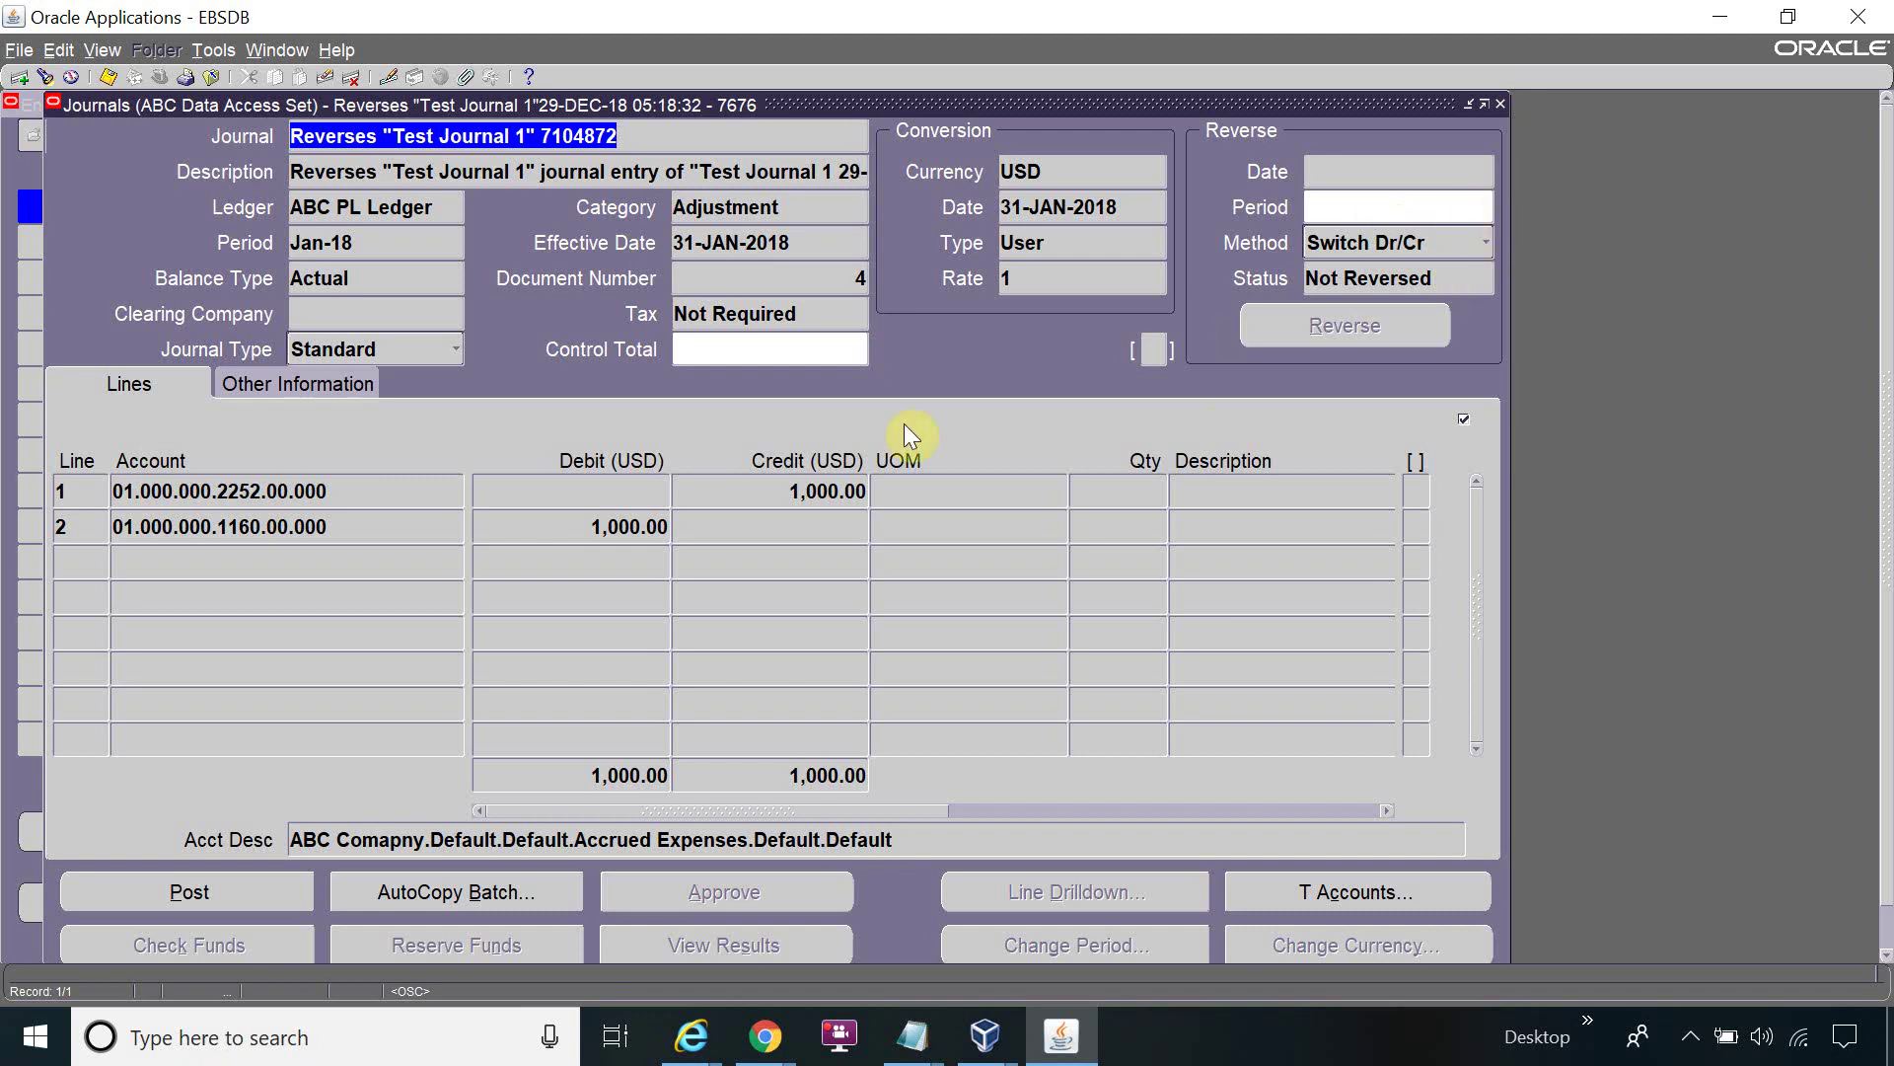
# Open the concurrent requests list, refresh it until the newest Posting: Single Ledger request completes, and close the list
pyautogui.hotkey('alt', 'v')
pyautogui.press('r')
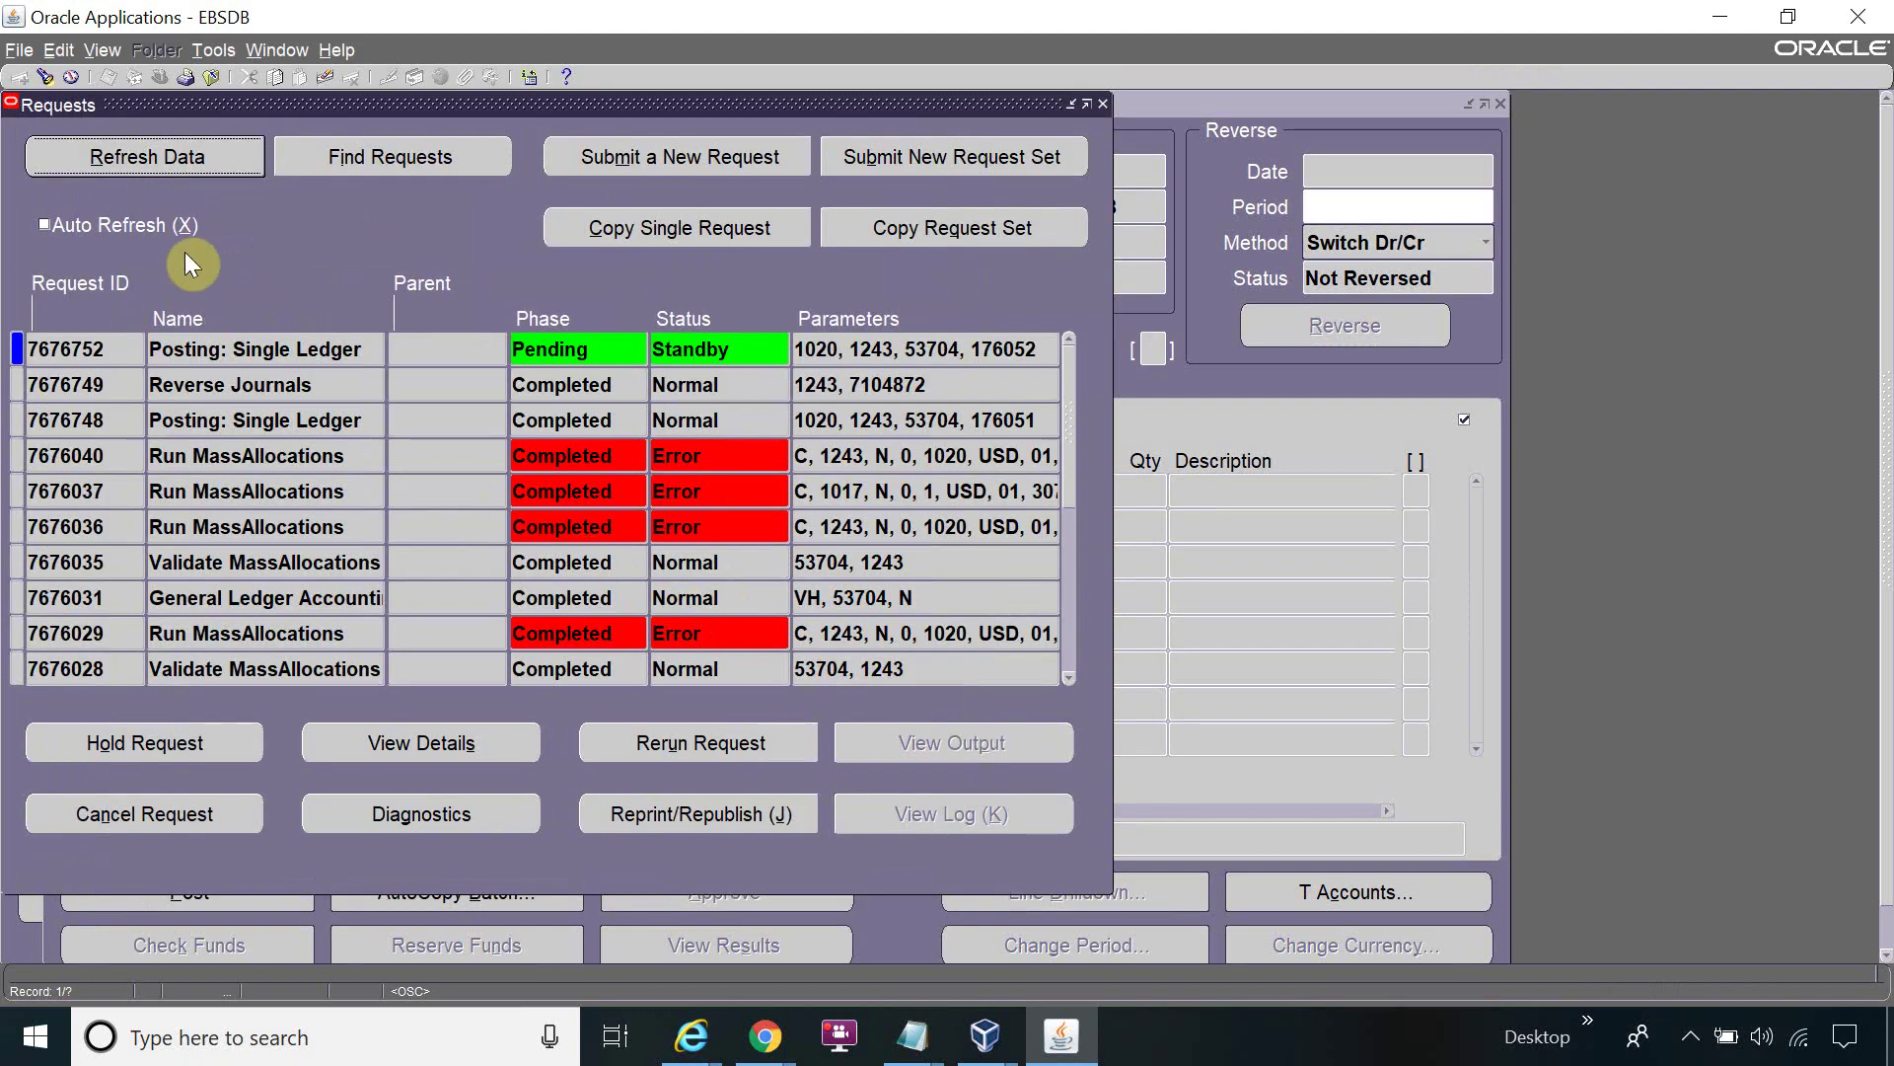
pyautogui.click(164, 160)
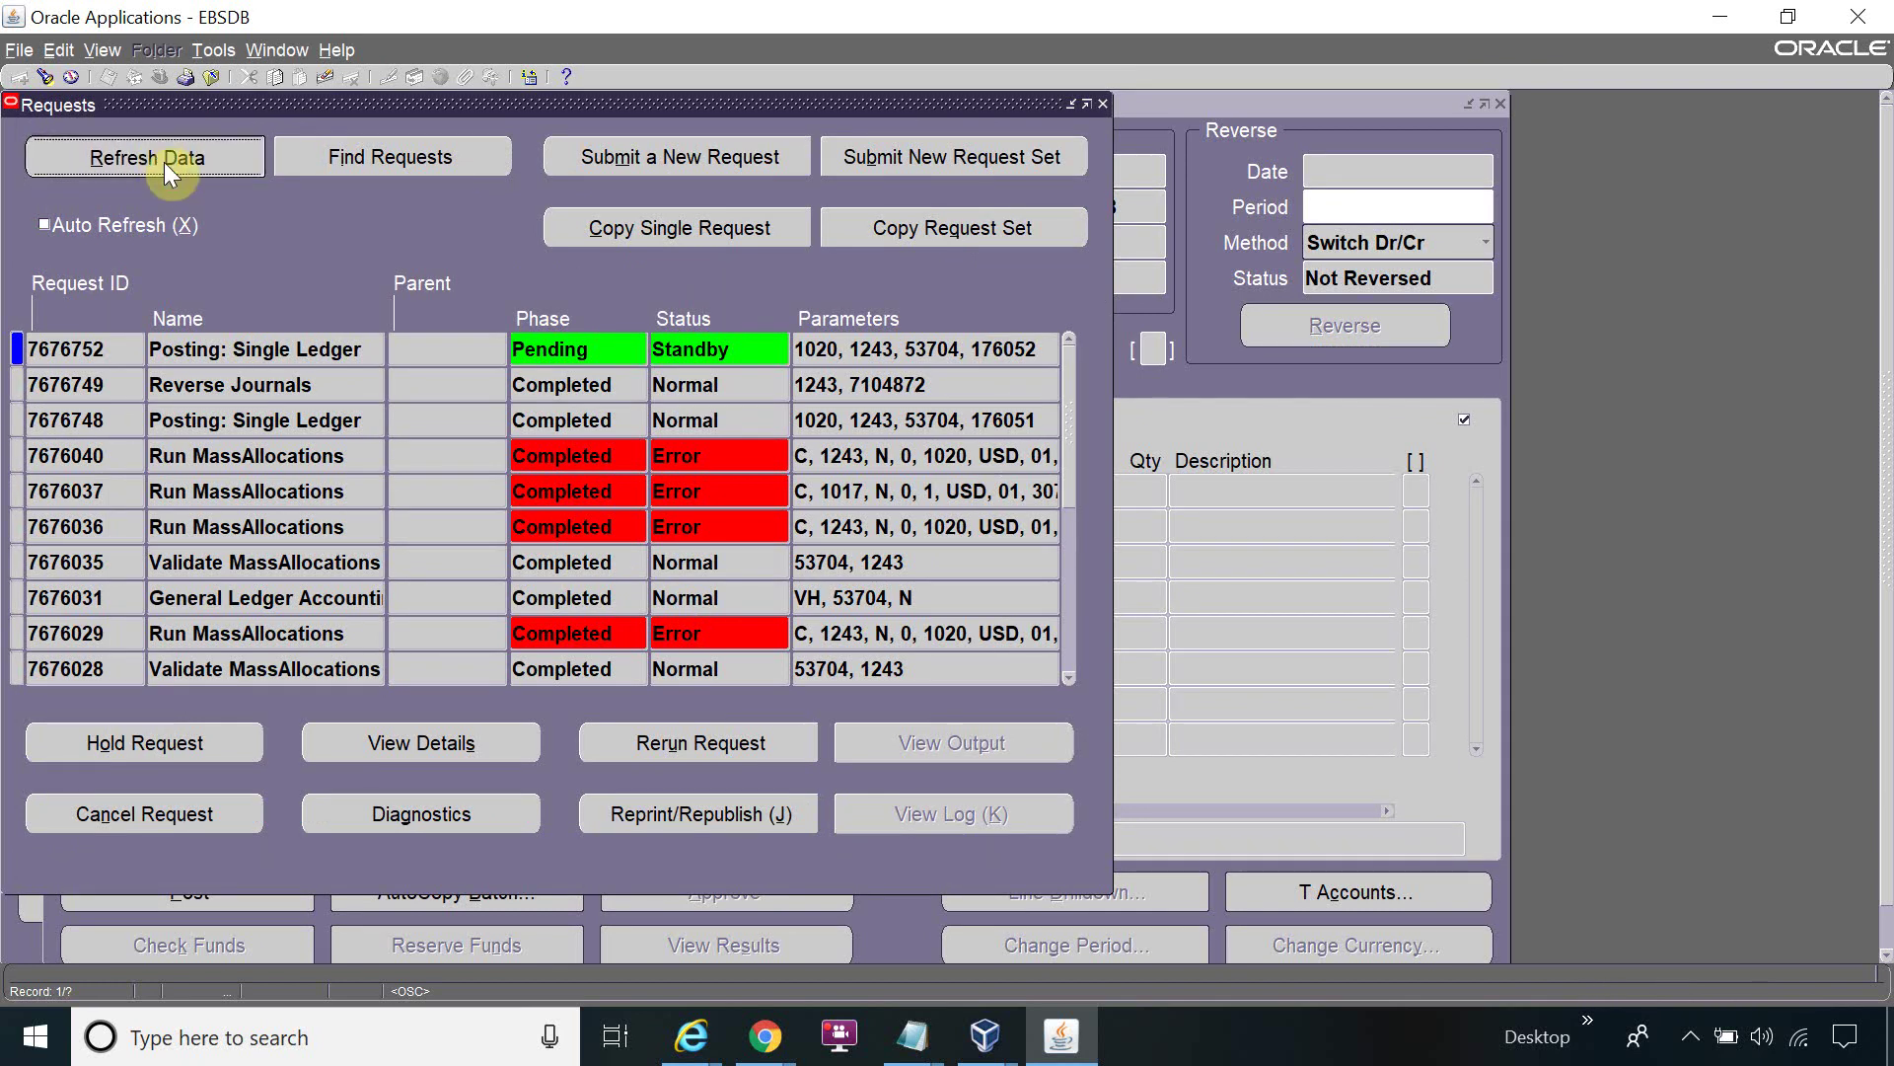
pyautogui.click(165, 162)
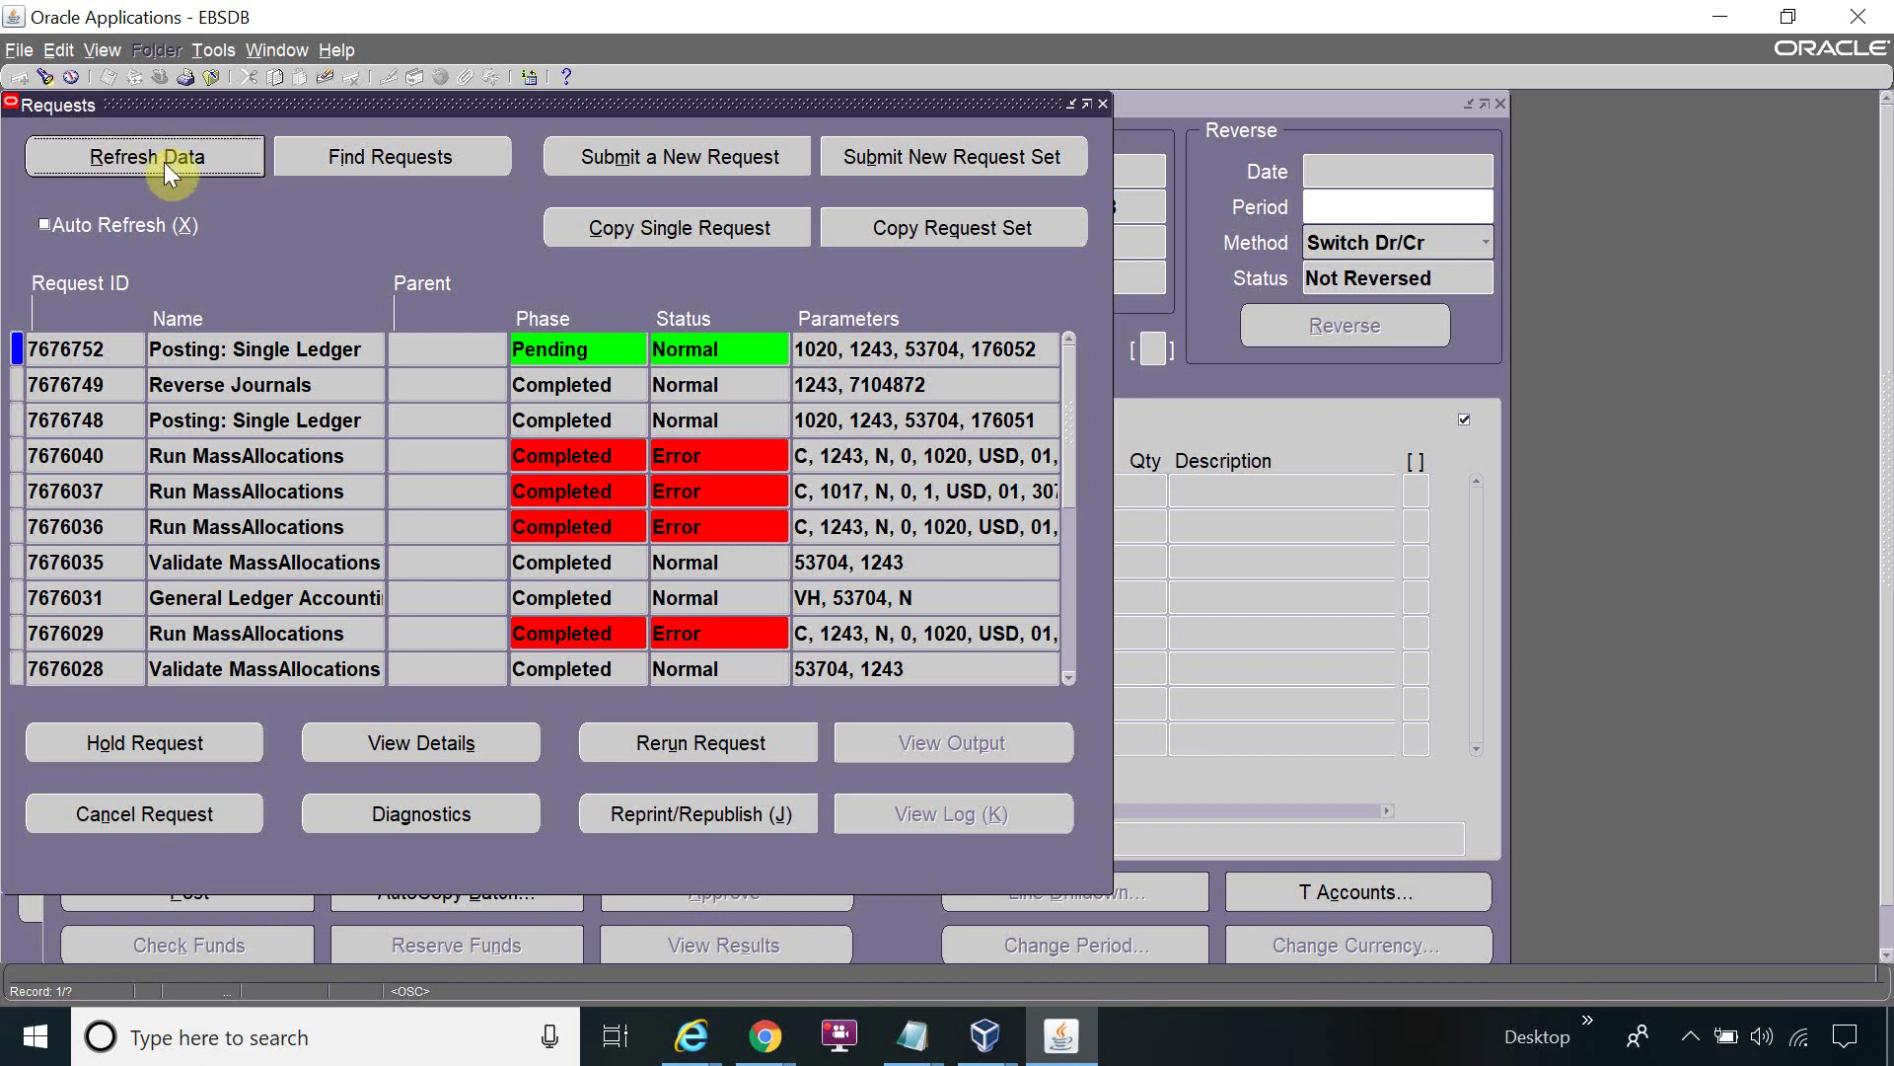
pyautogui.click(164, 162)
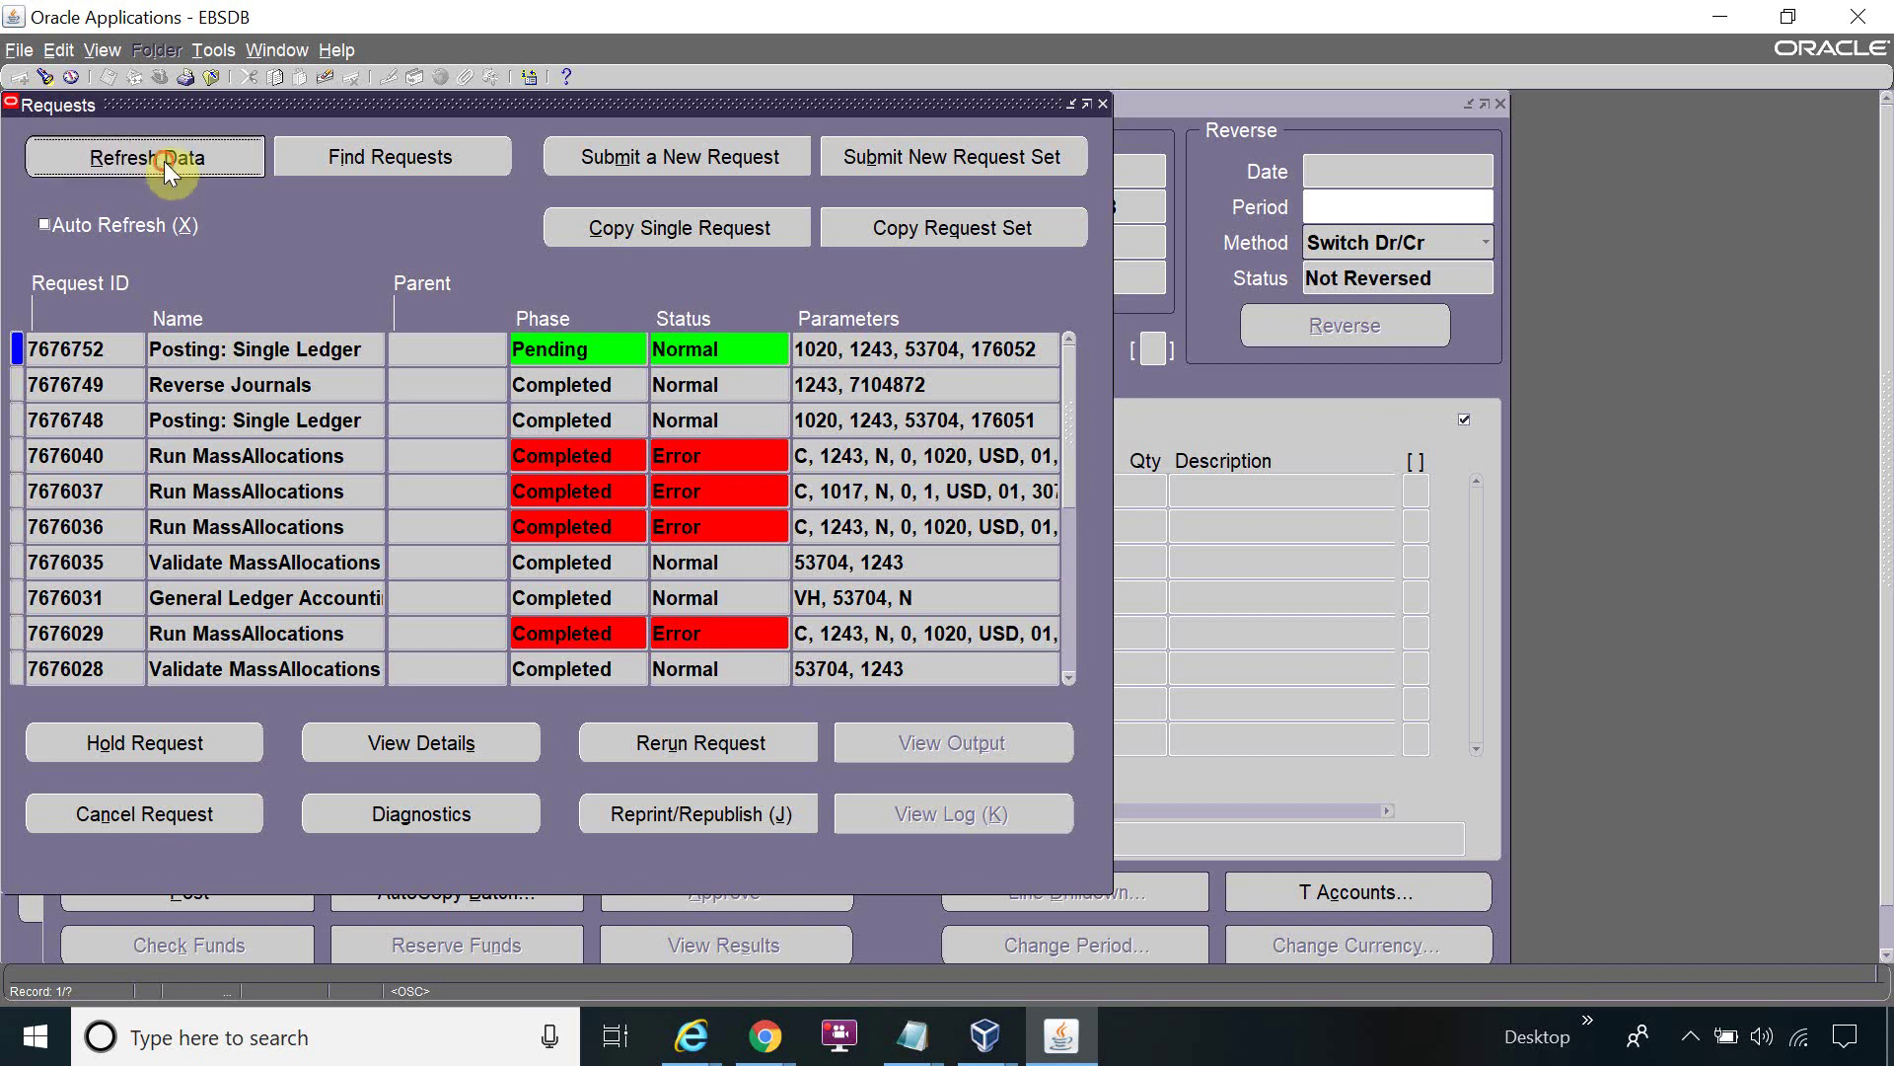
pyautogui.click(164, 162)
pyautogui.click(164, 161)
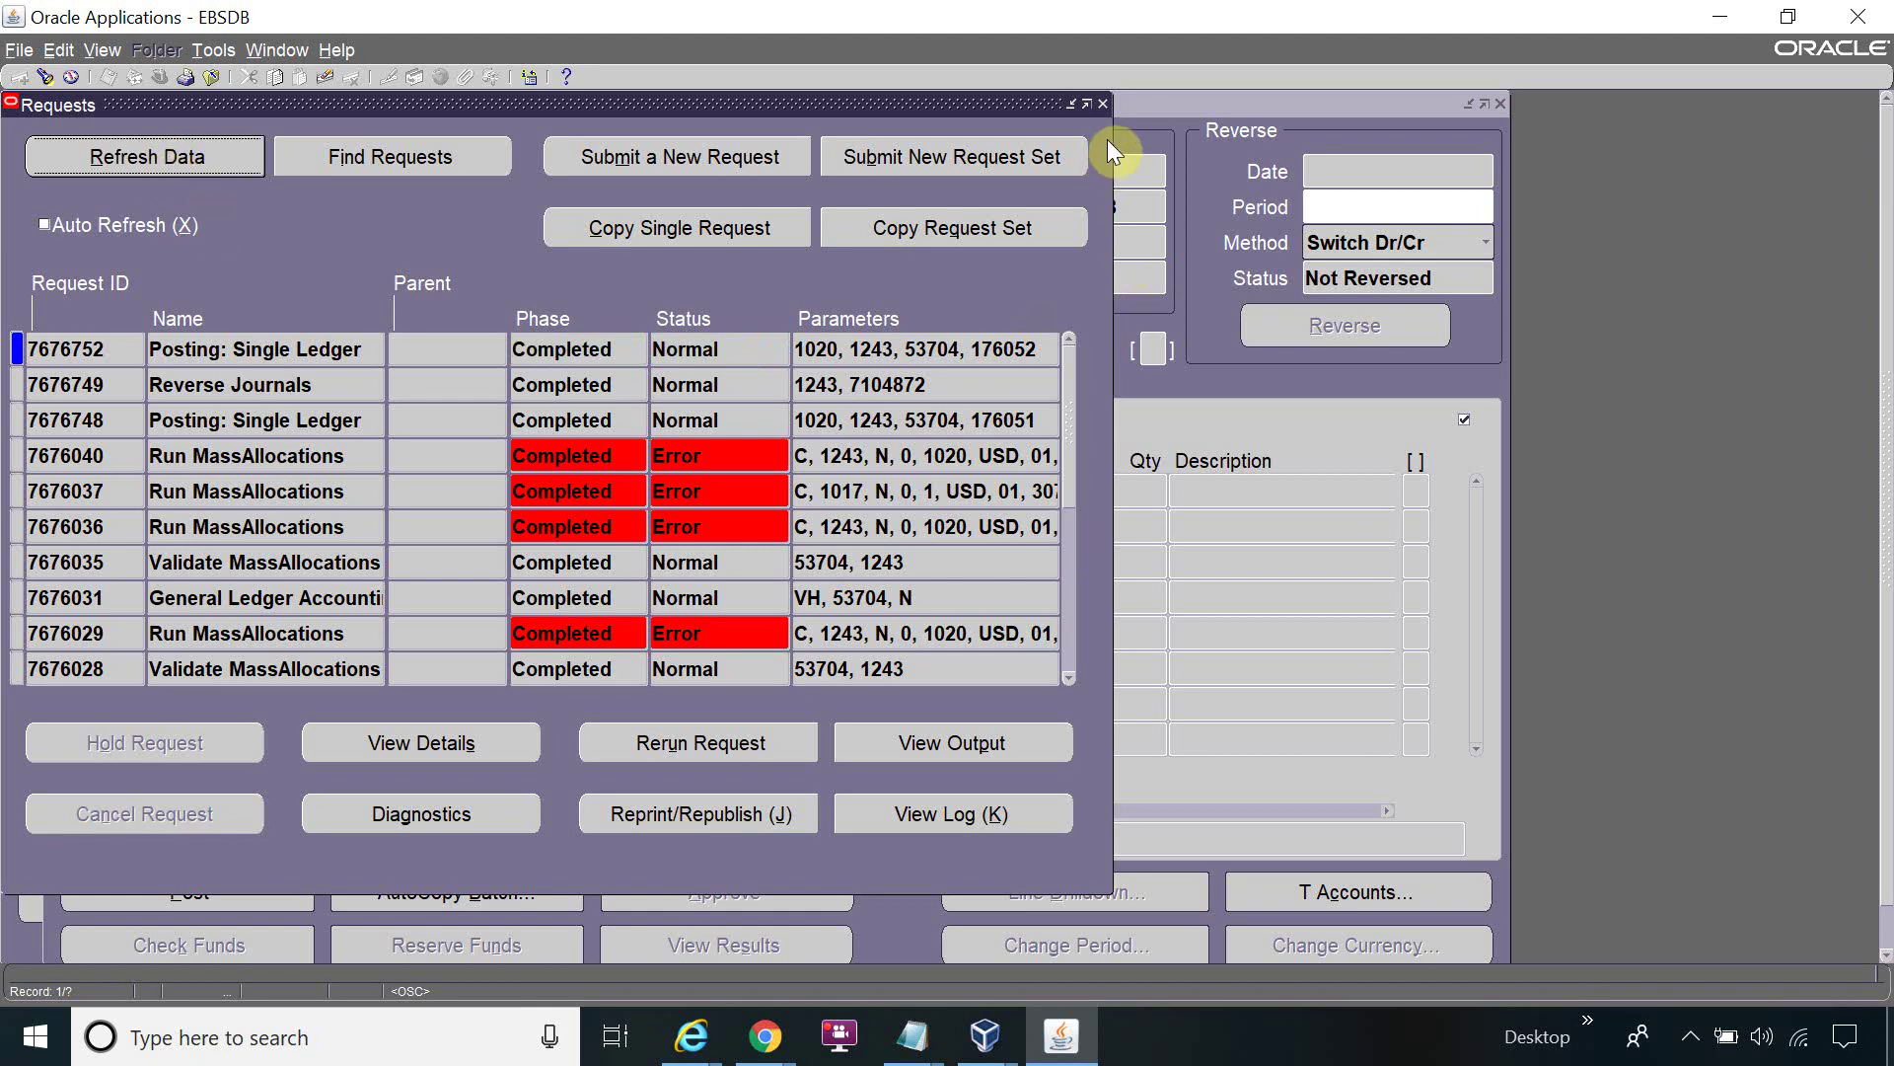
pyautogui.click(1103, 105)
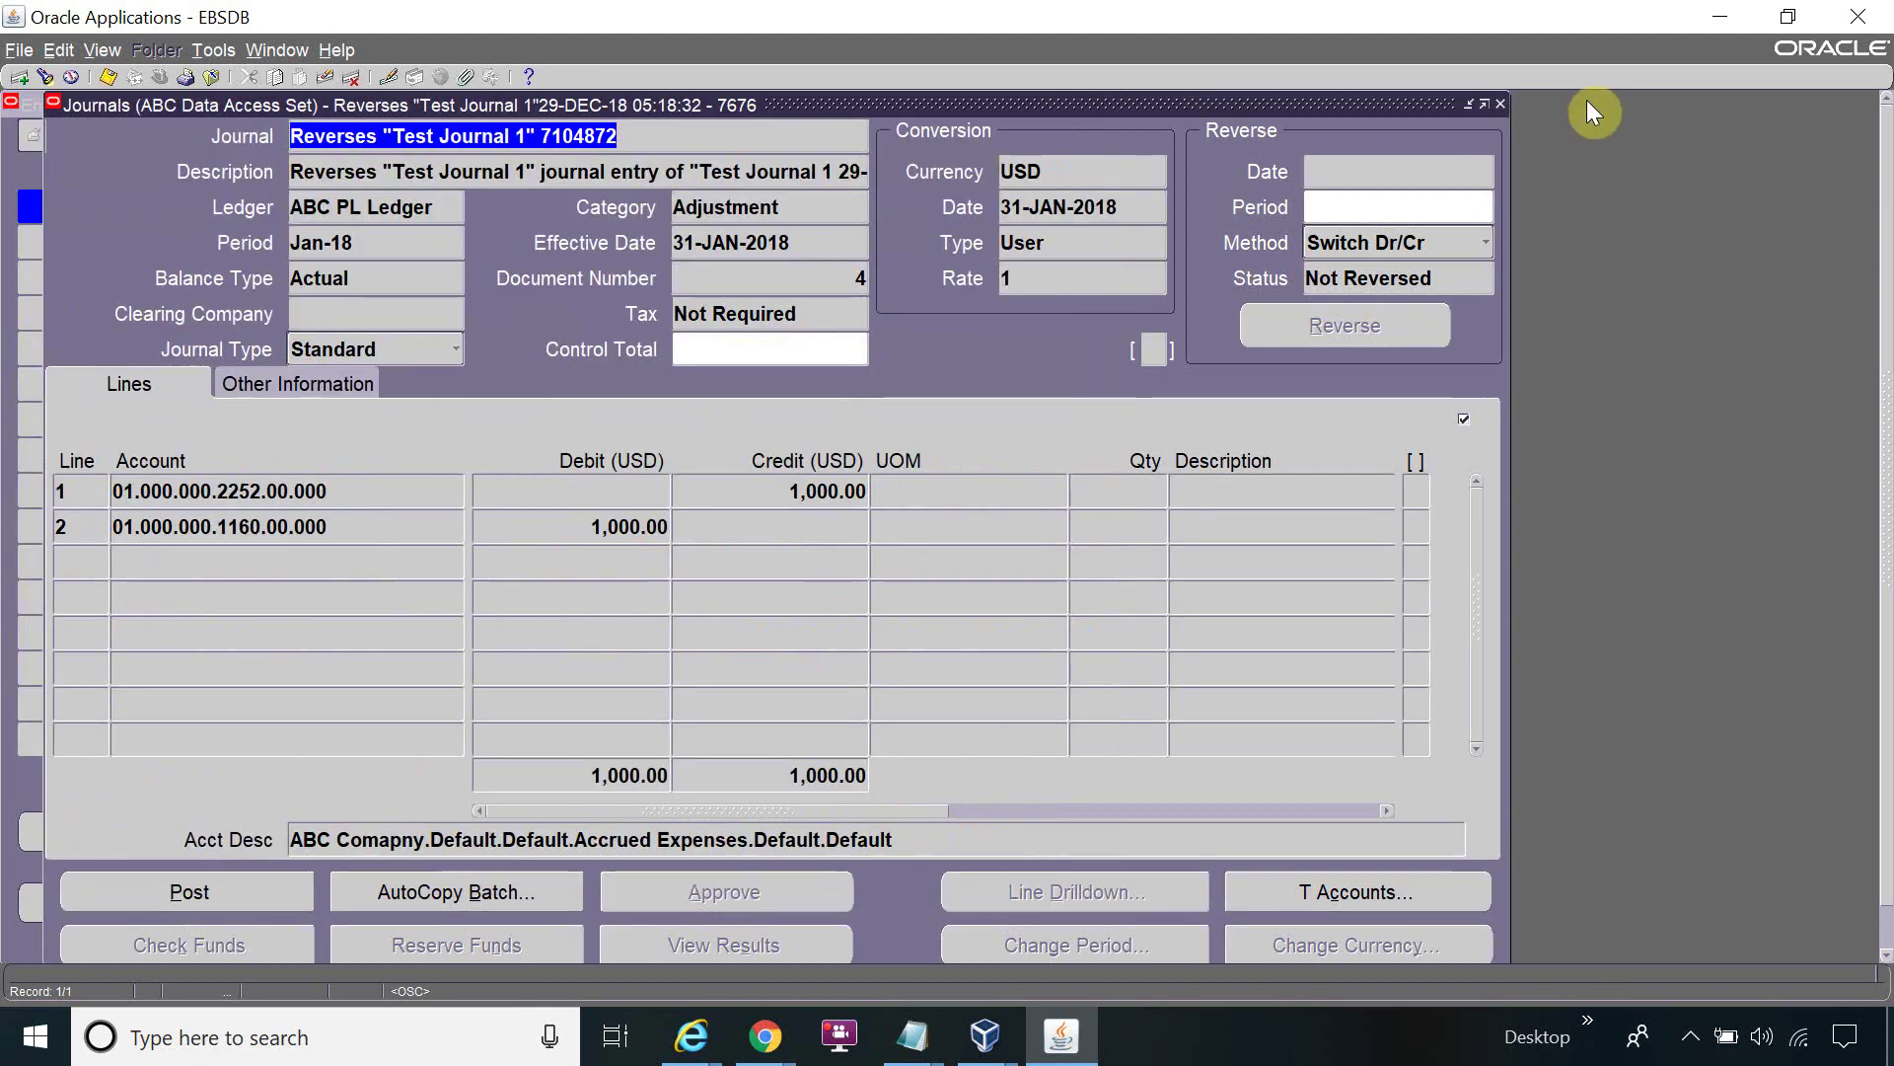
# Close the journal and search for "%Test Journal 1%" journals, changing the posting status filter to Posted
pyautogui.click(1502, 104)
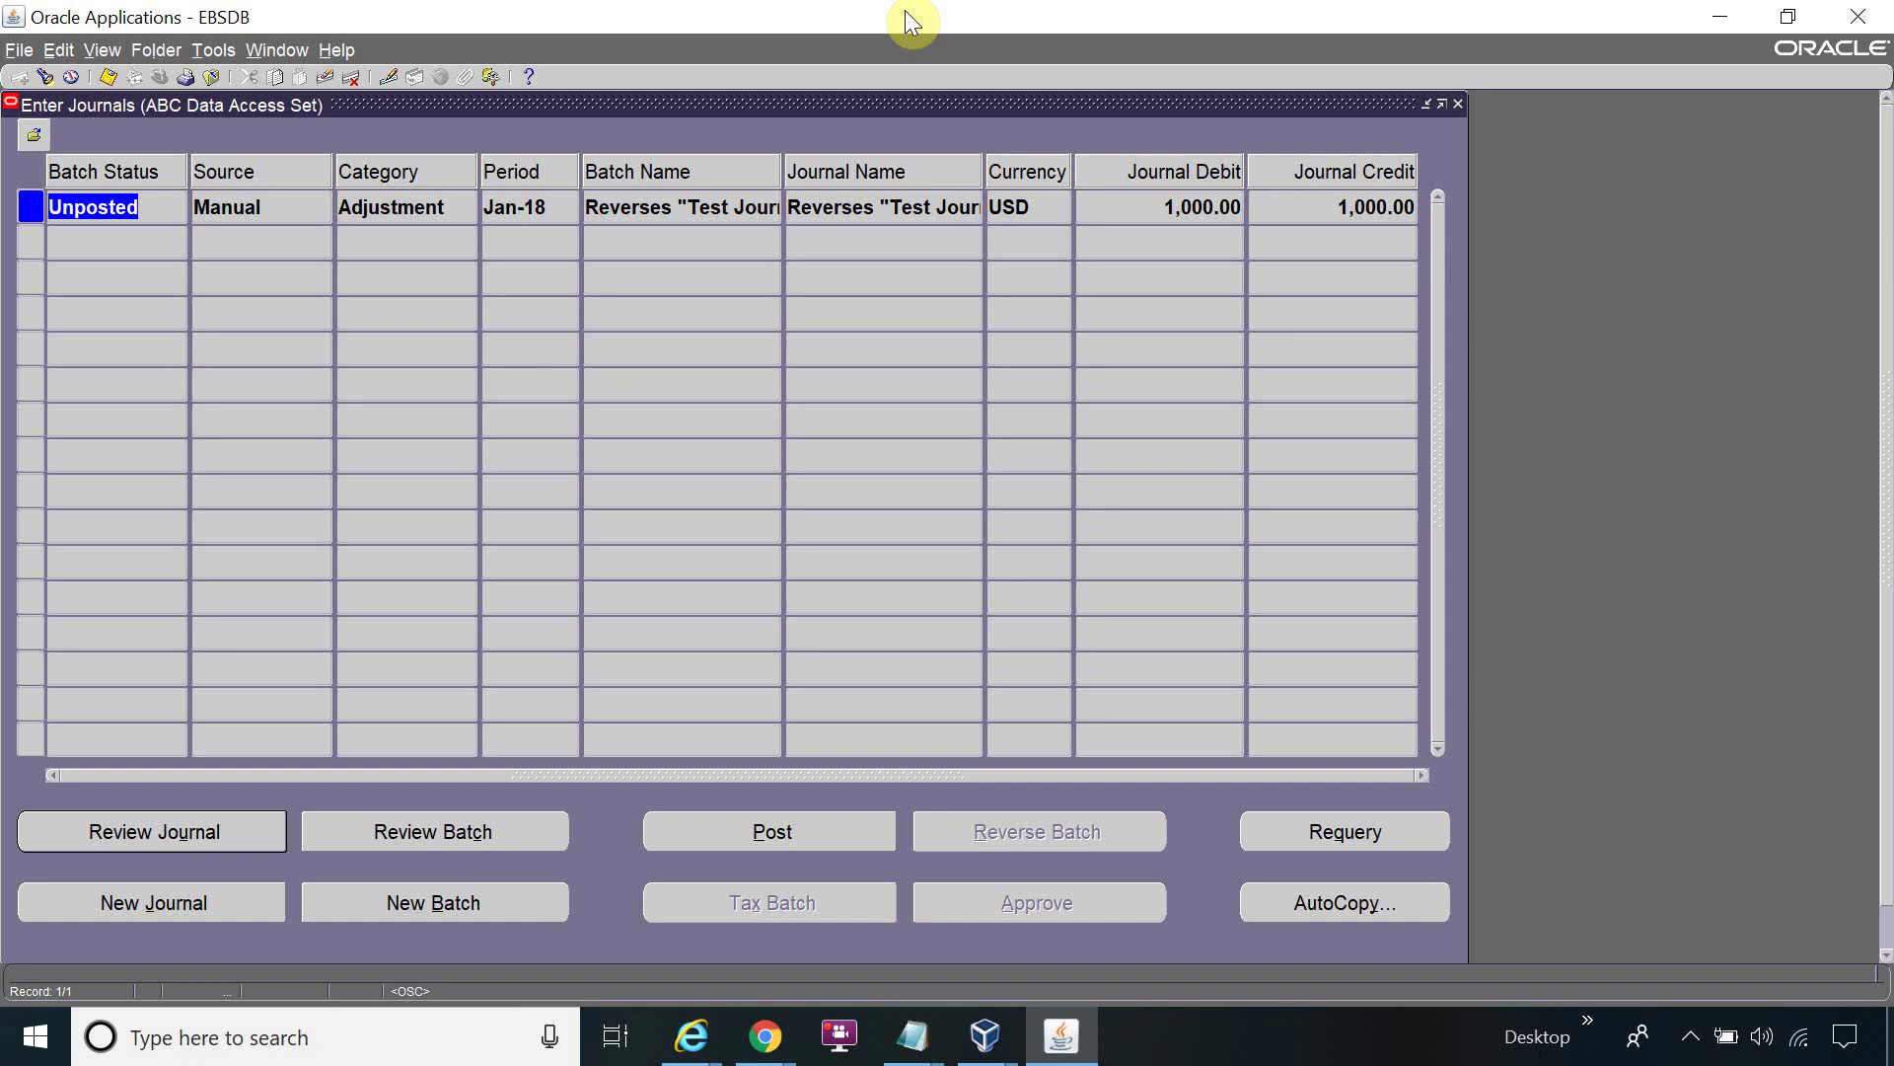
pyautogui.click(50, 76)
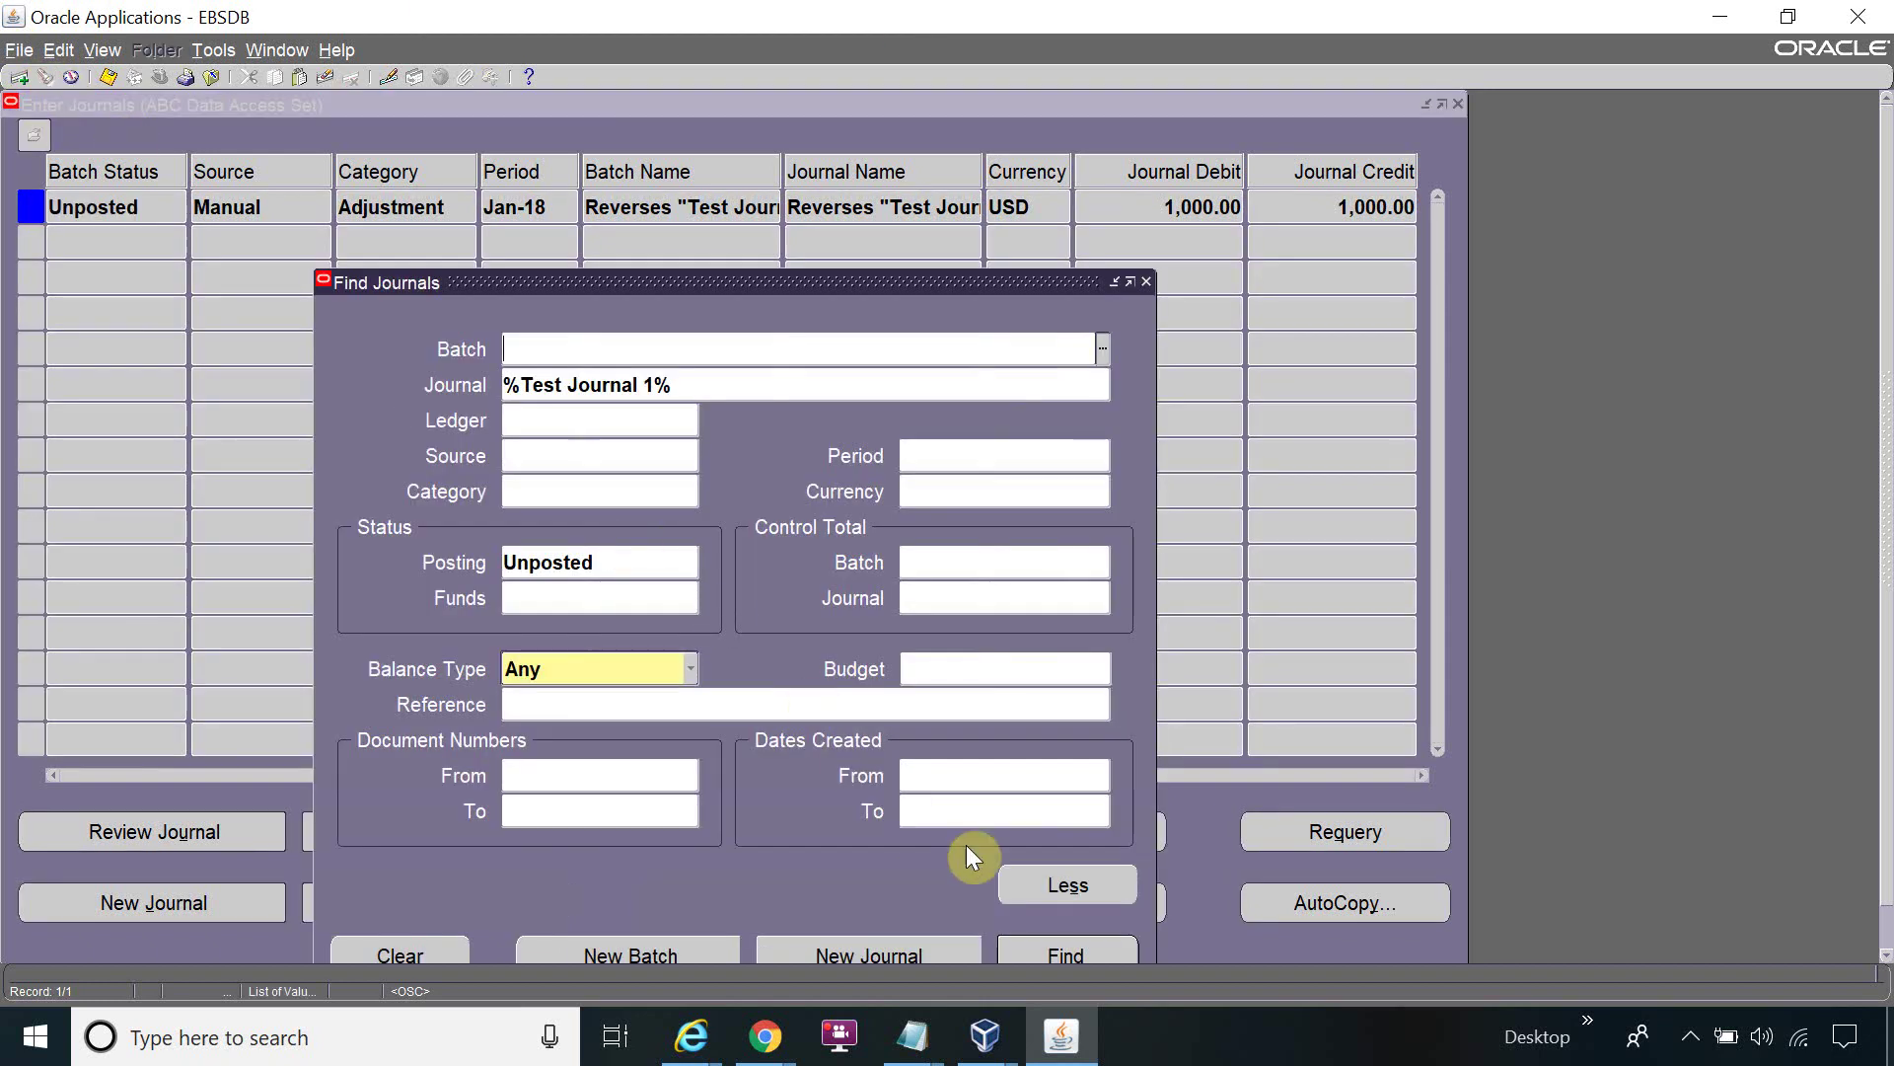
pyautogui.click(1043, 951)
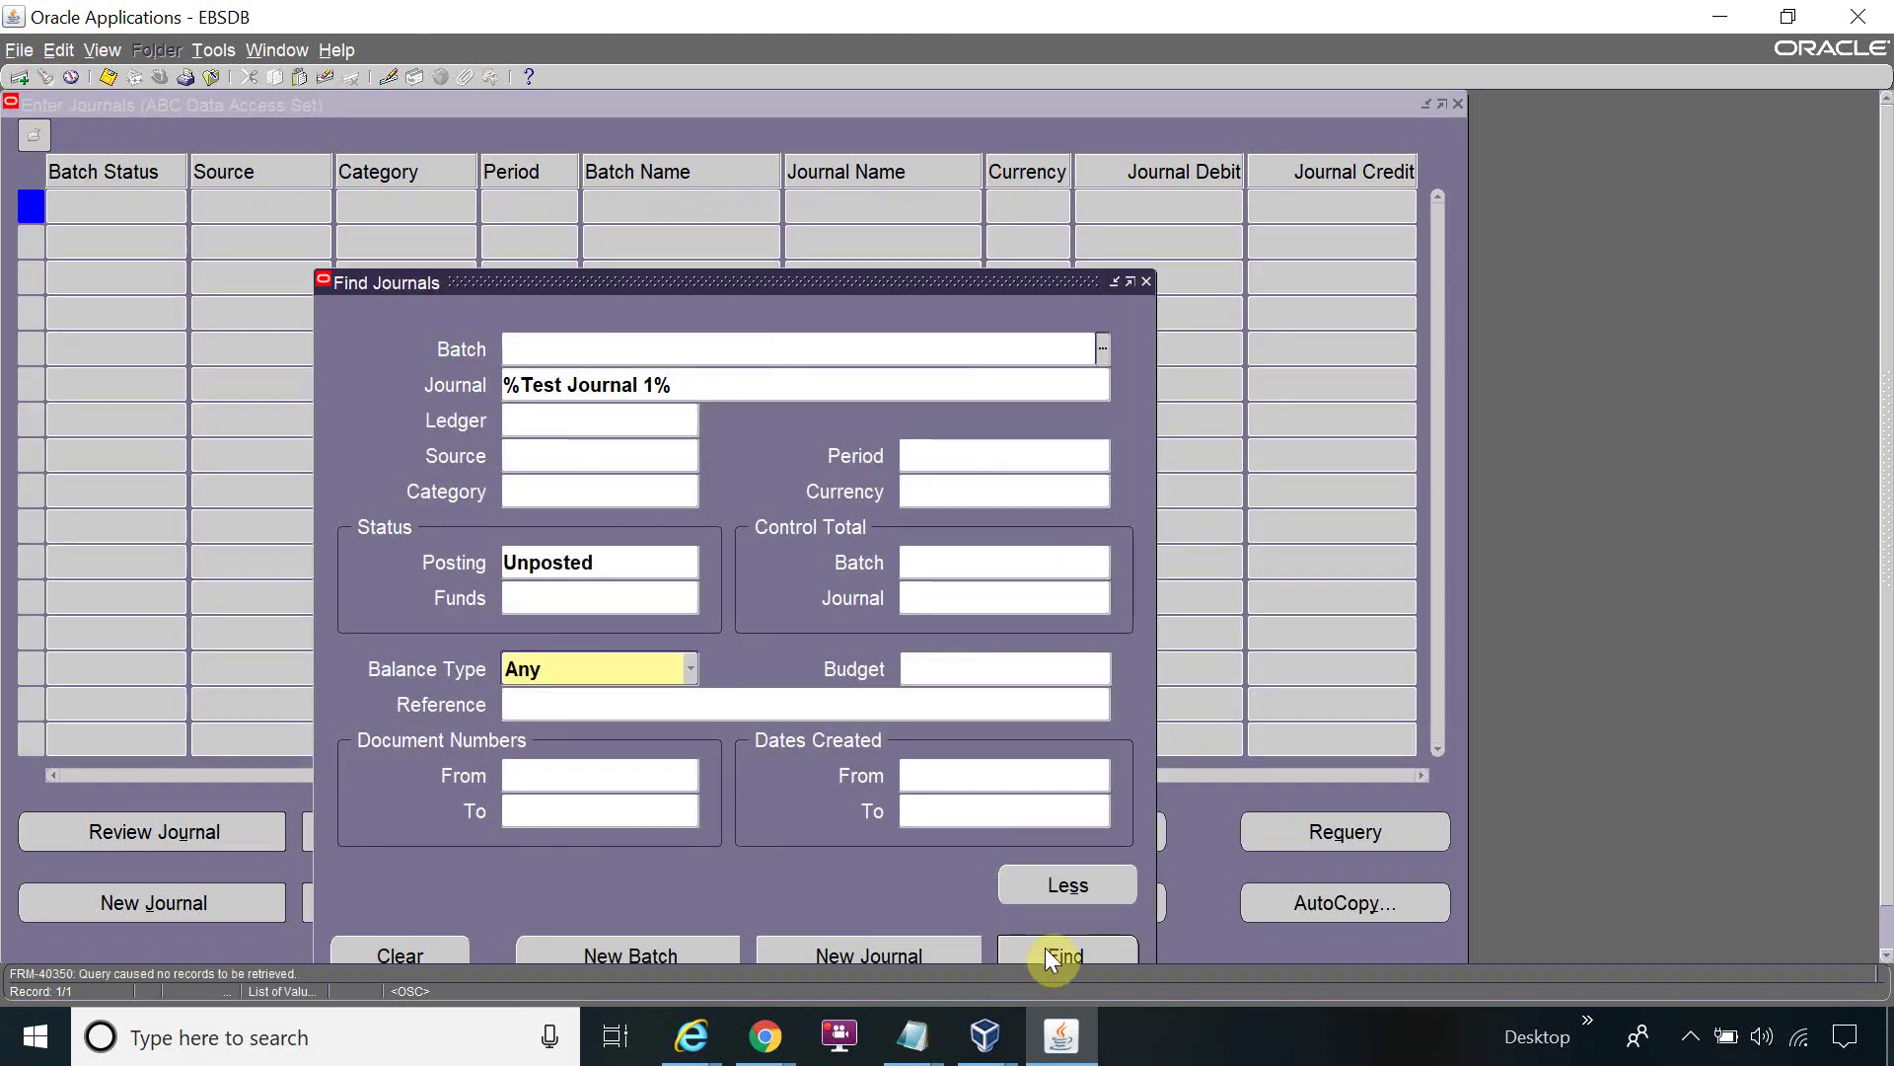
pyautogui.doubleClick(597, 562)
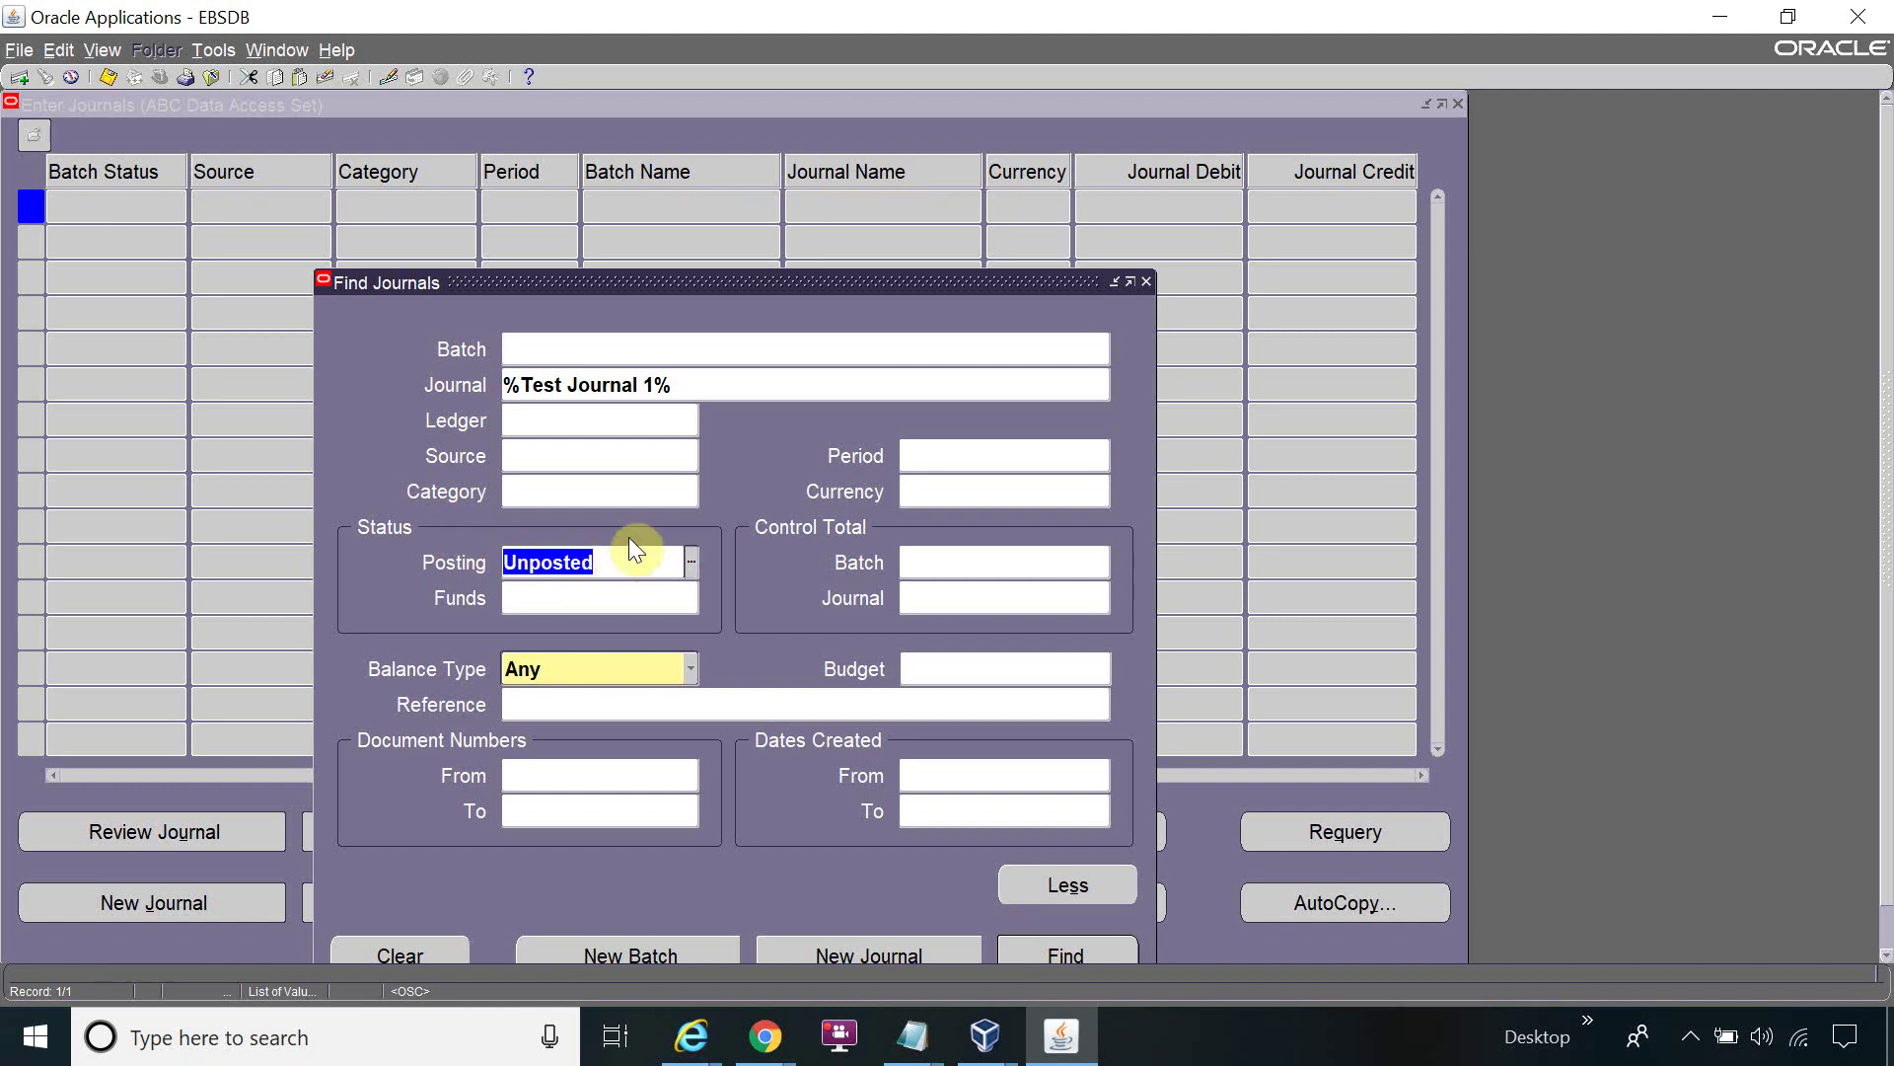
pyautogui.write('pos')
pyautogui.press('Tab')
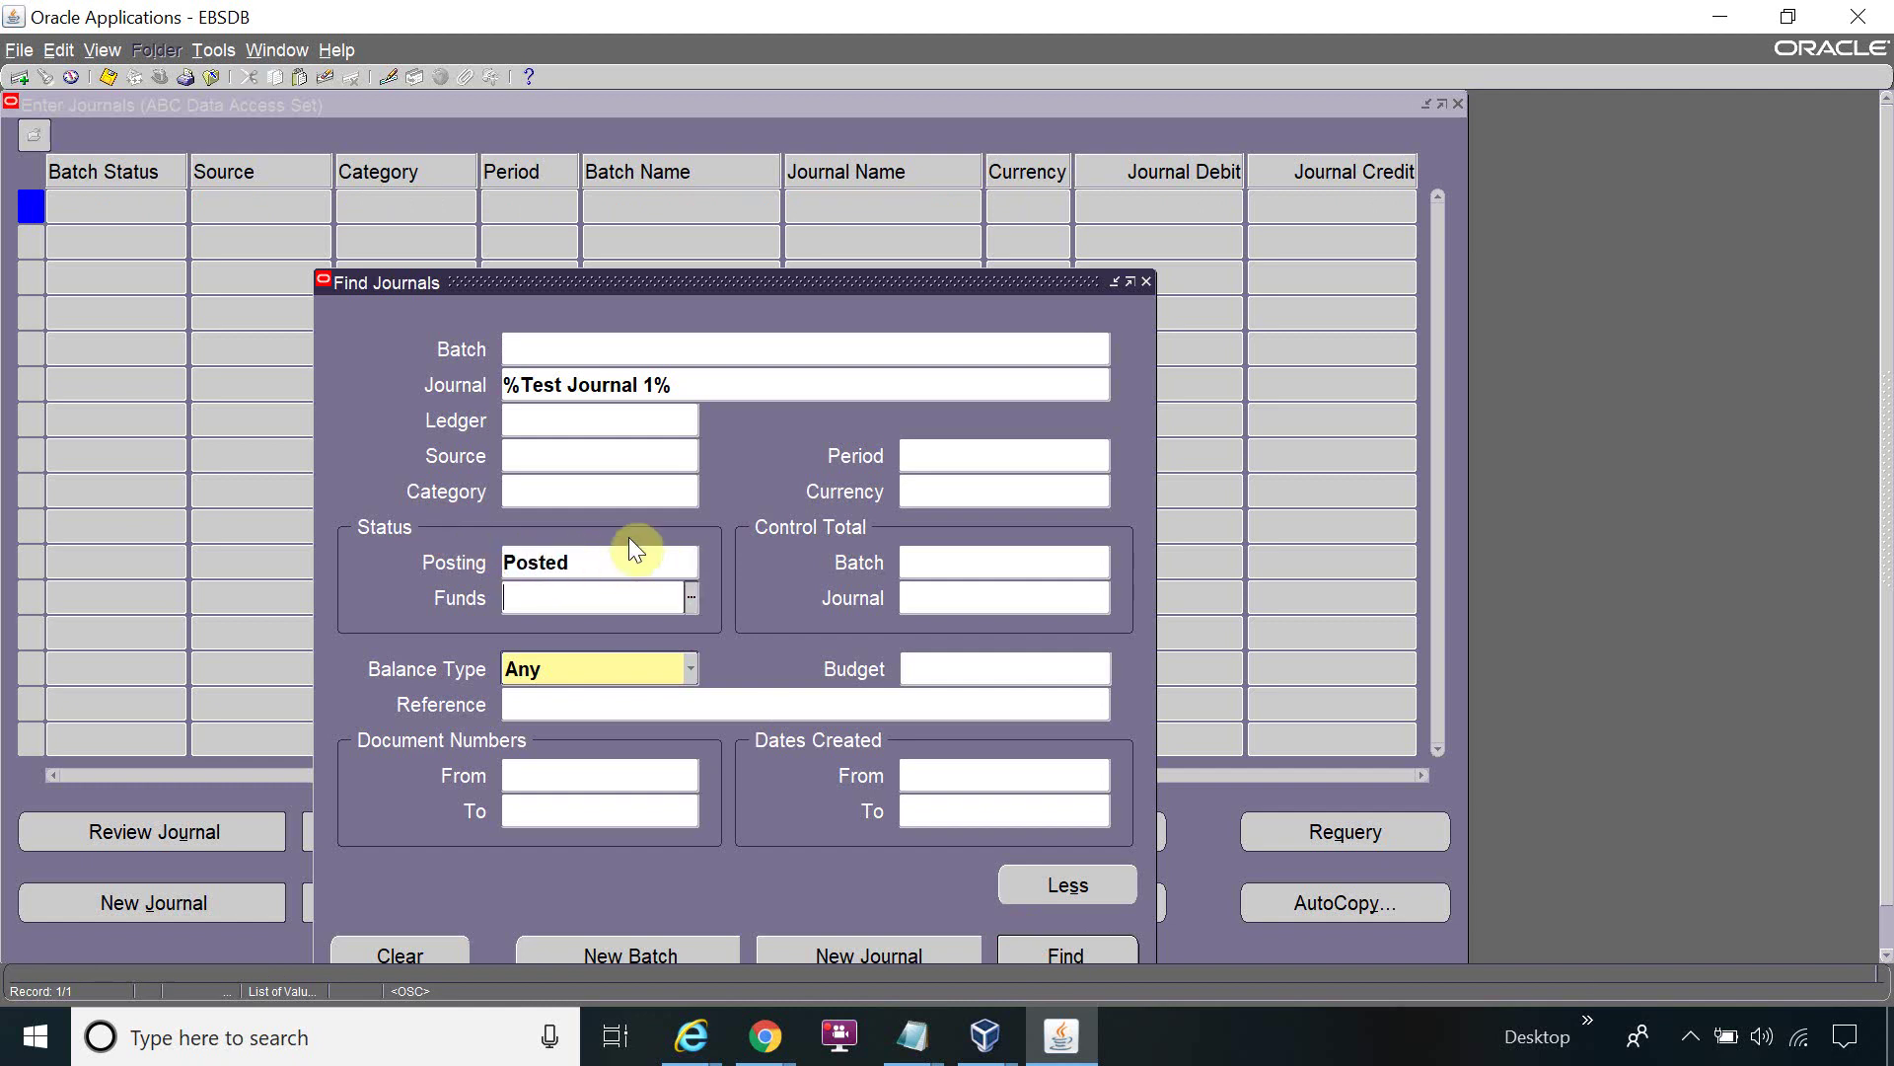
pyautogui.press('Return')
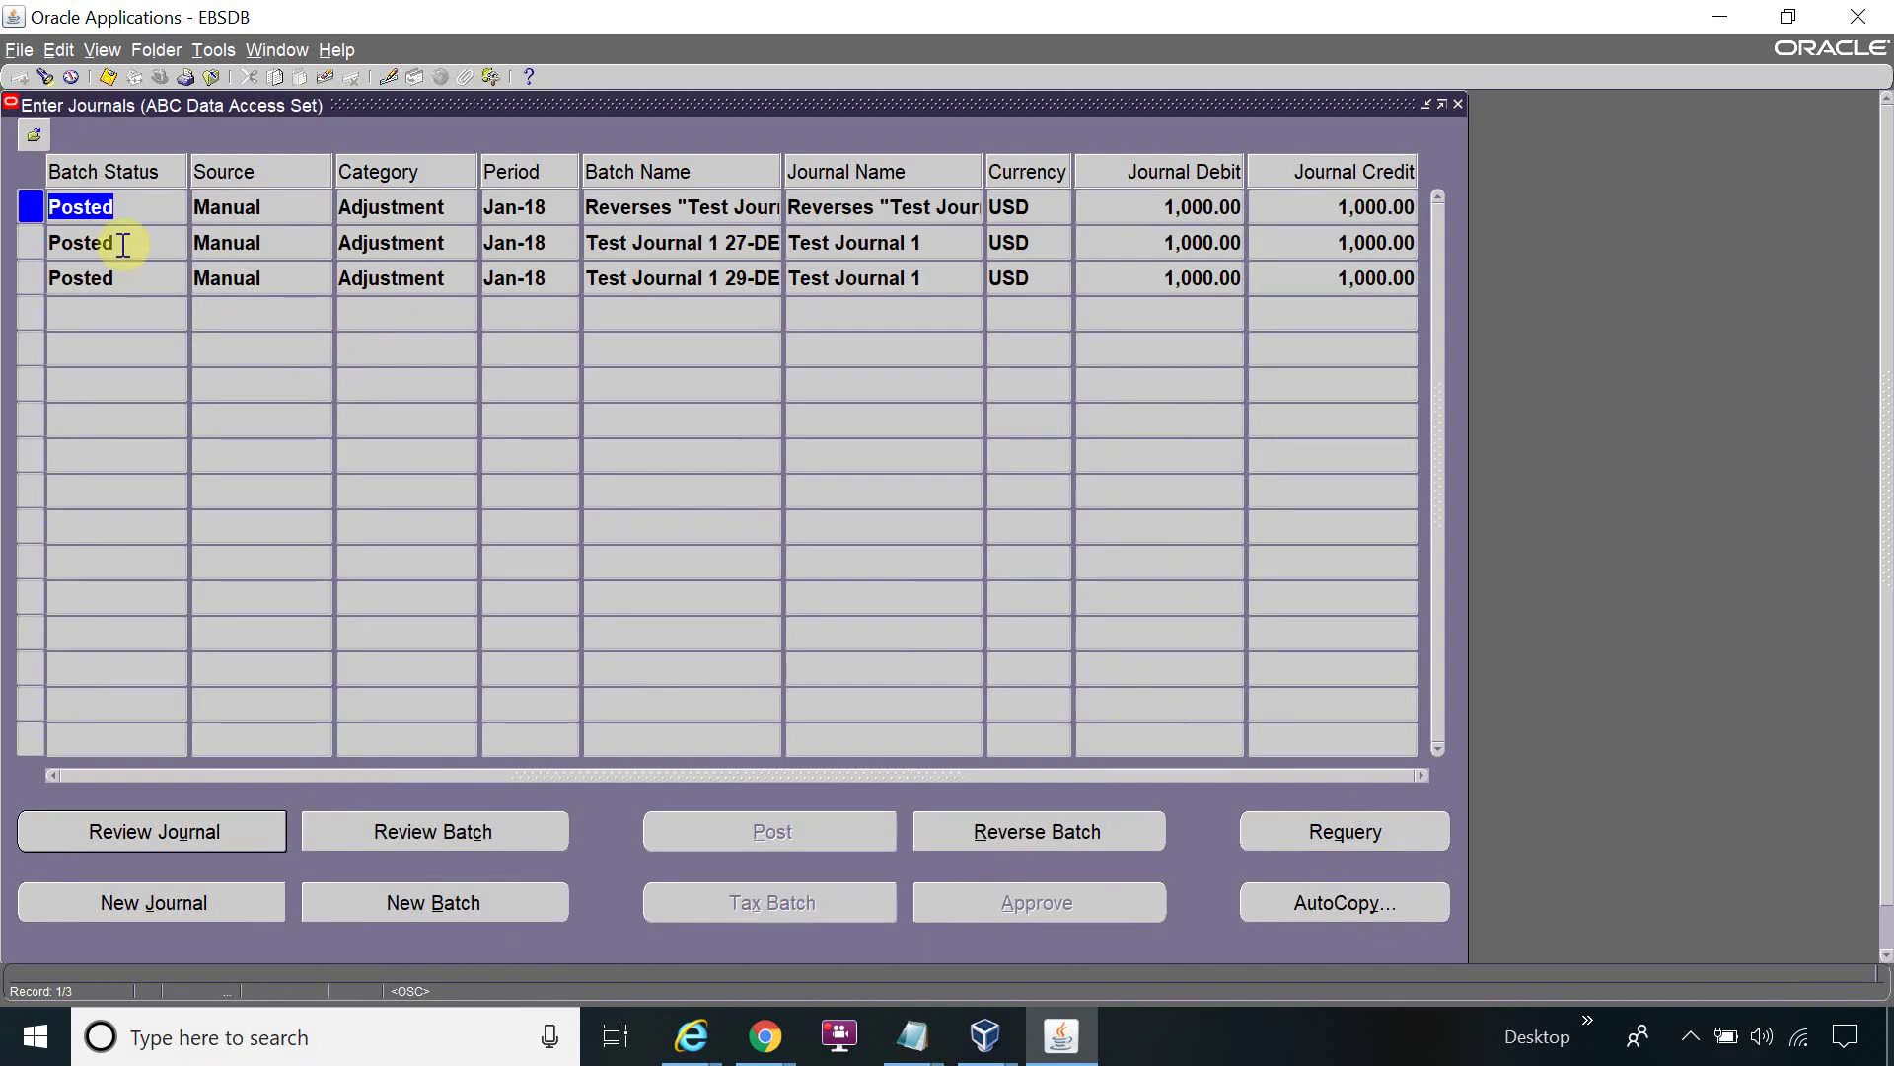
# Open the reversing journal from the results, check its posting status under the other information, and close it
pyautogui.moveTo(665, 206); pyautogui.dragTo(833, 215)
pyautogui.click(247, 829)
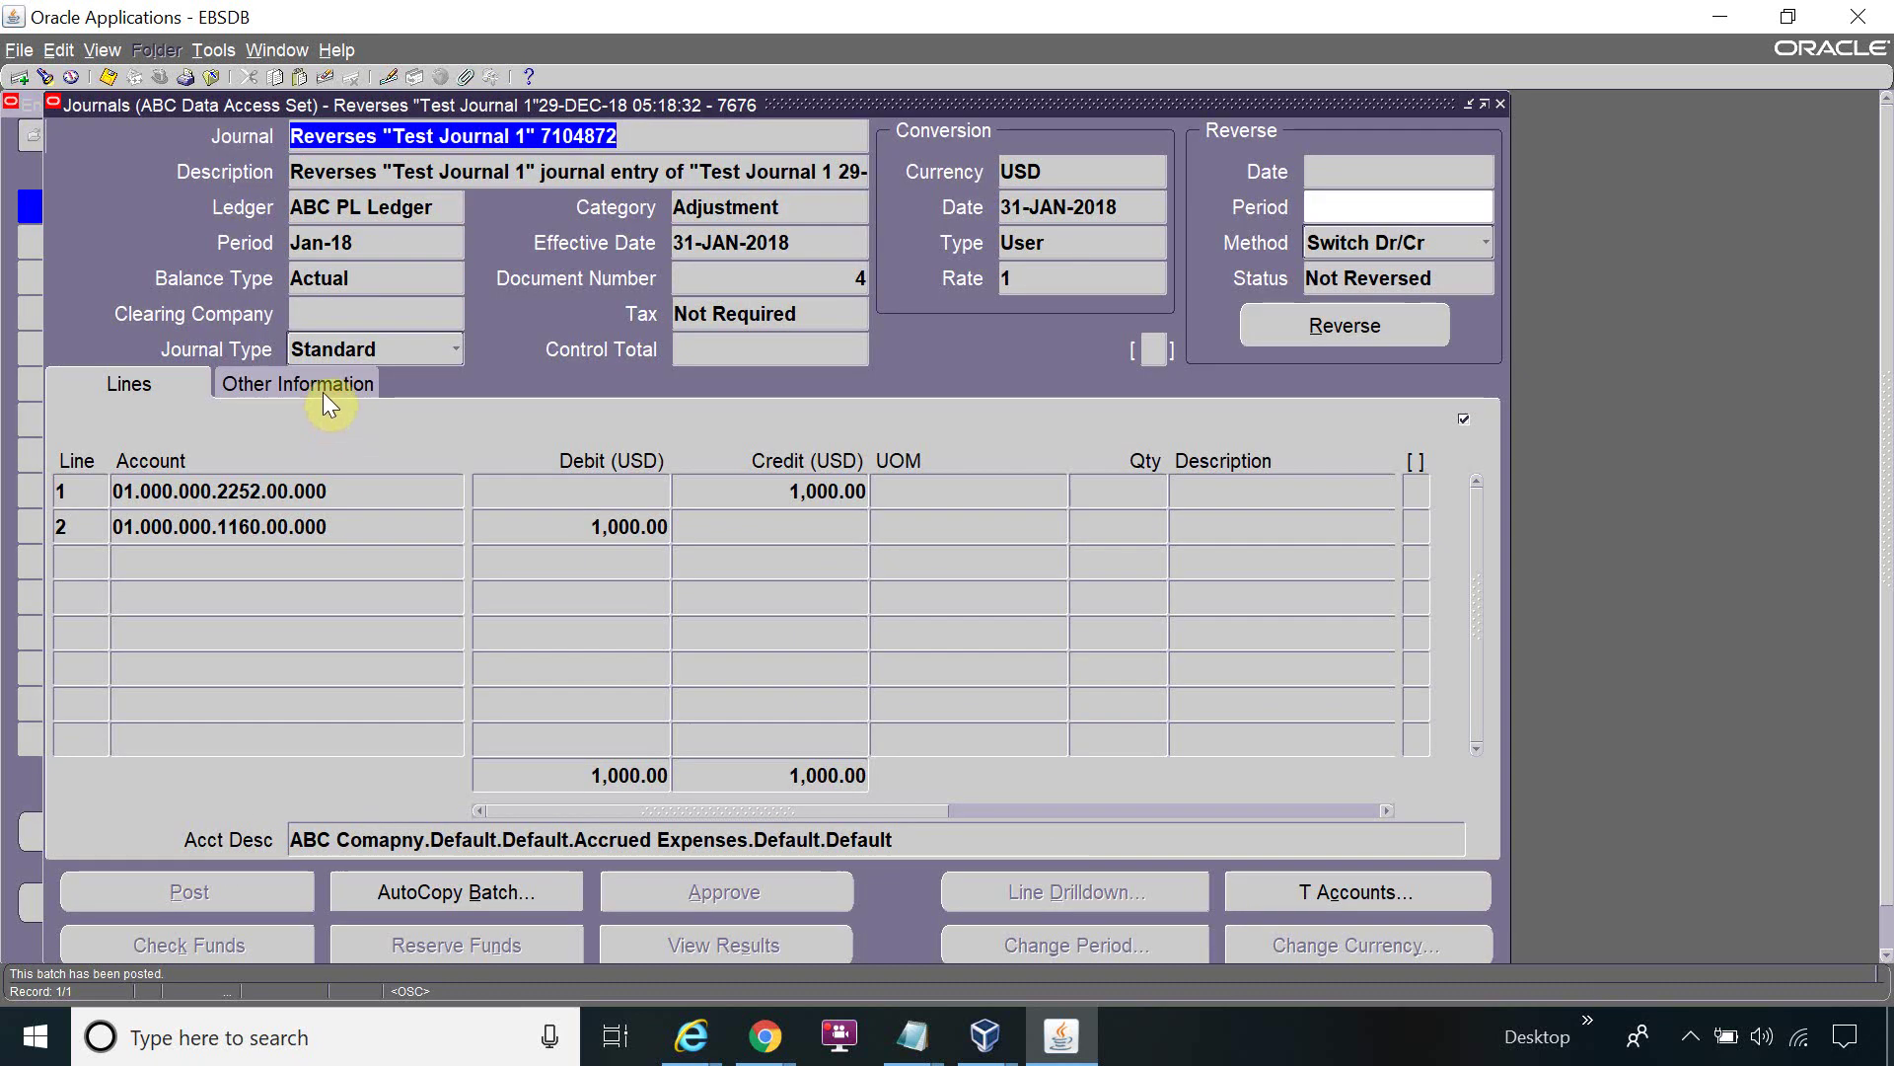
pyautogui.click(297, 382)
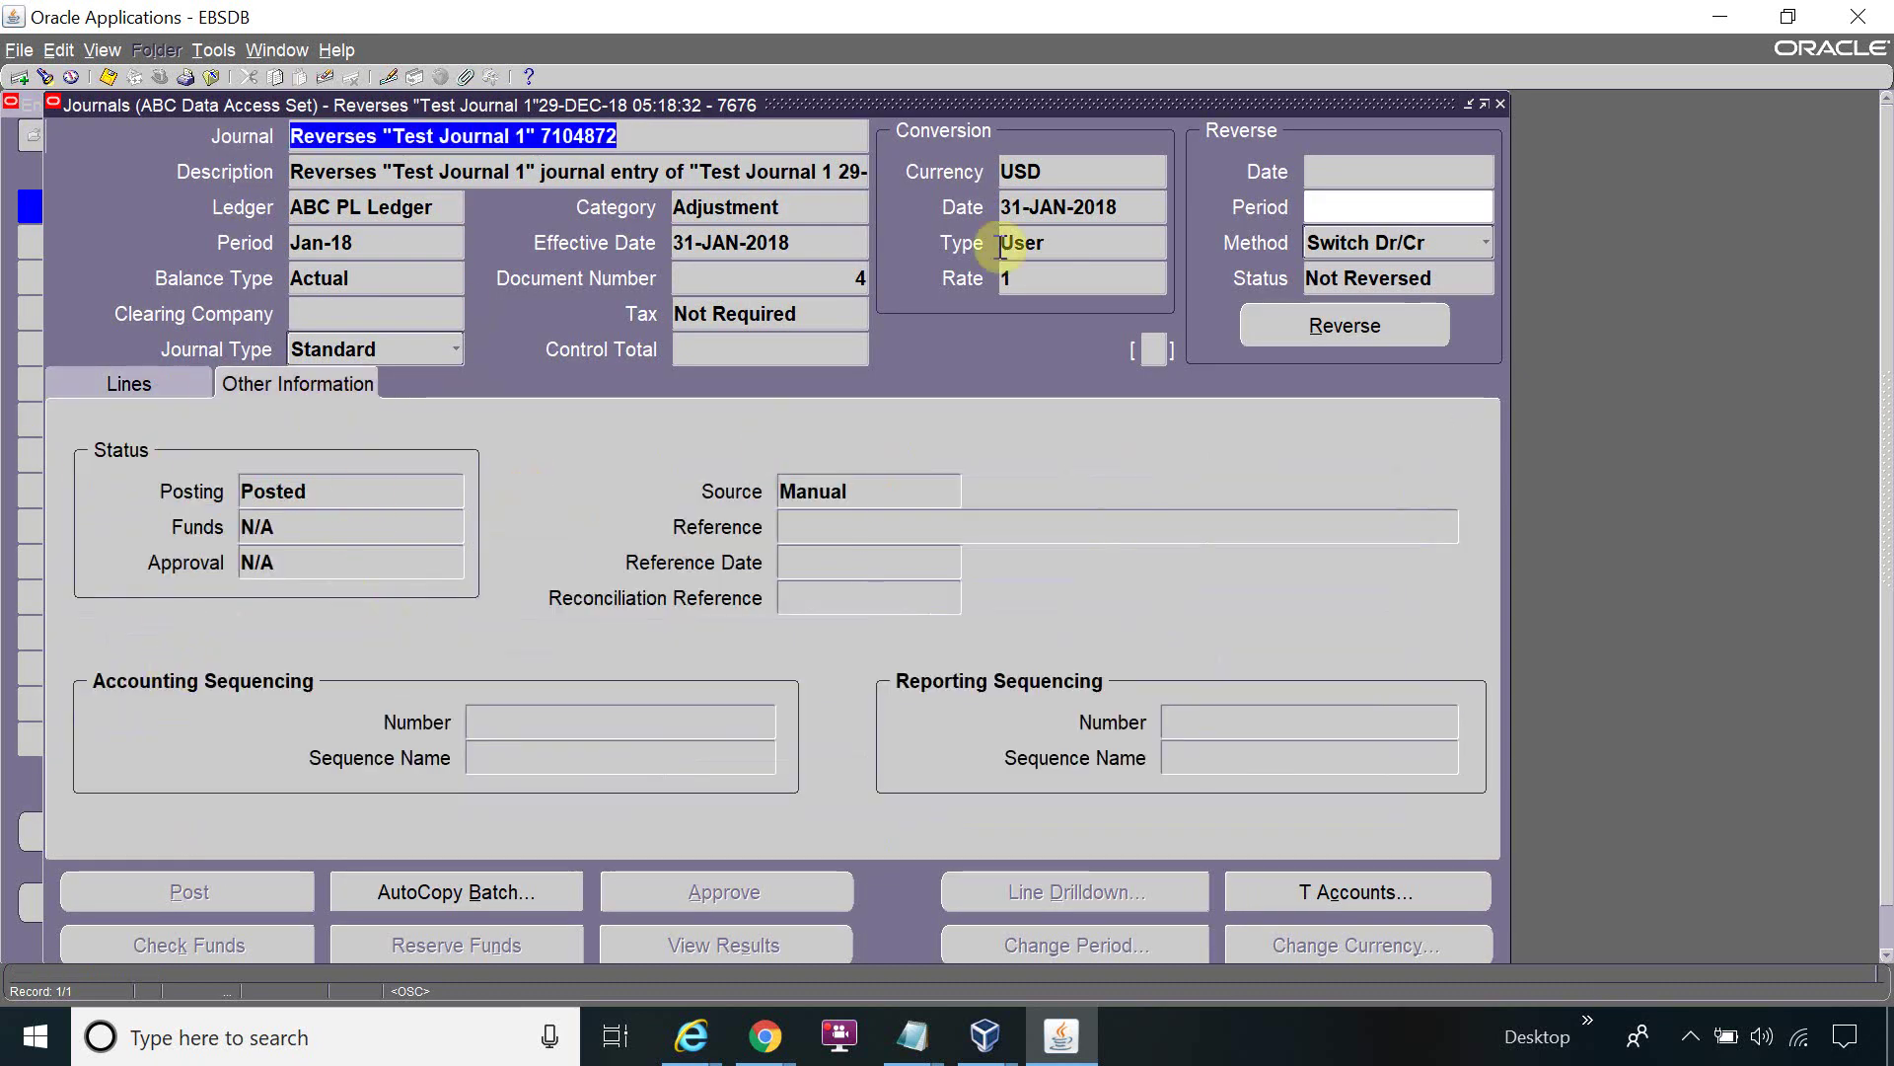
pyautogui.click(1501, 103)
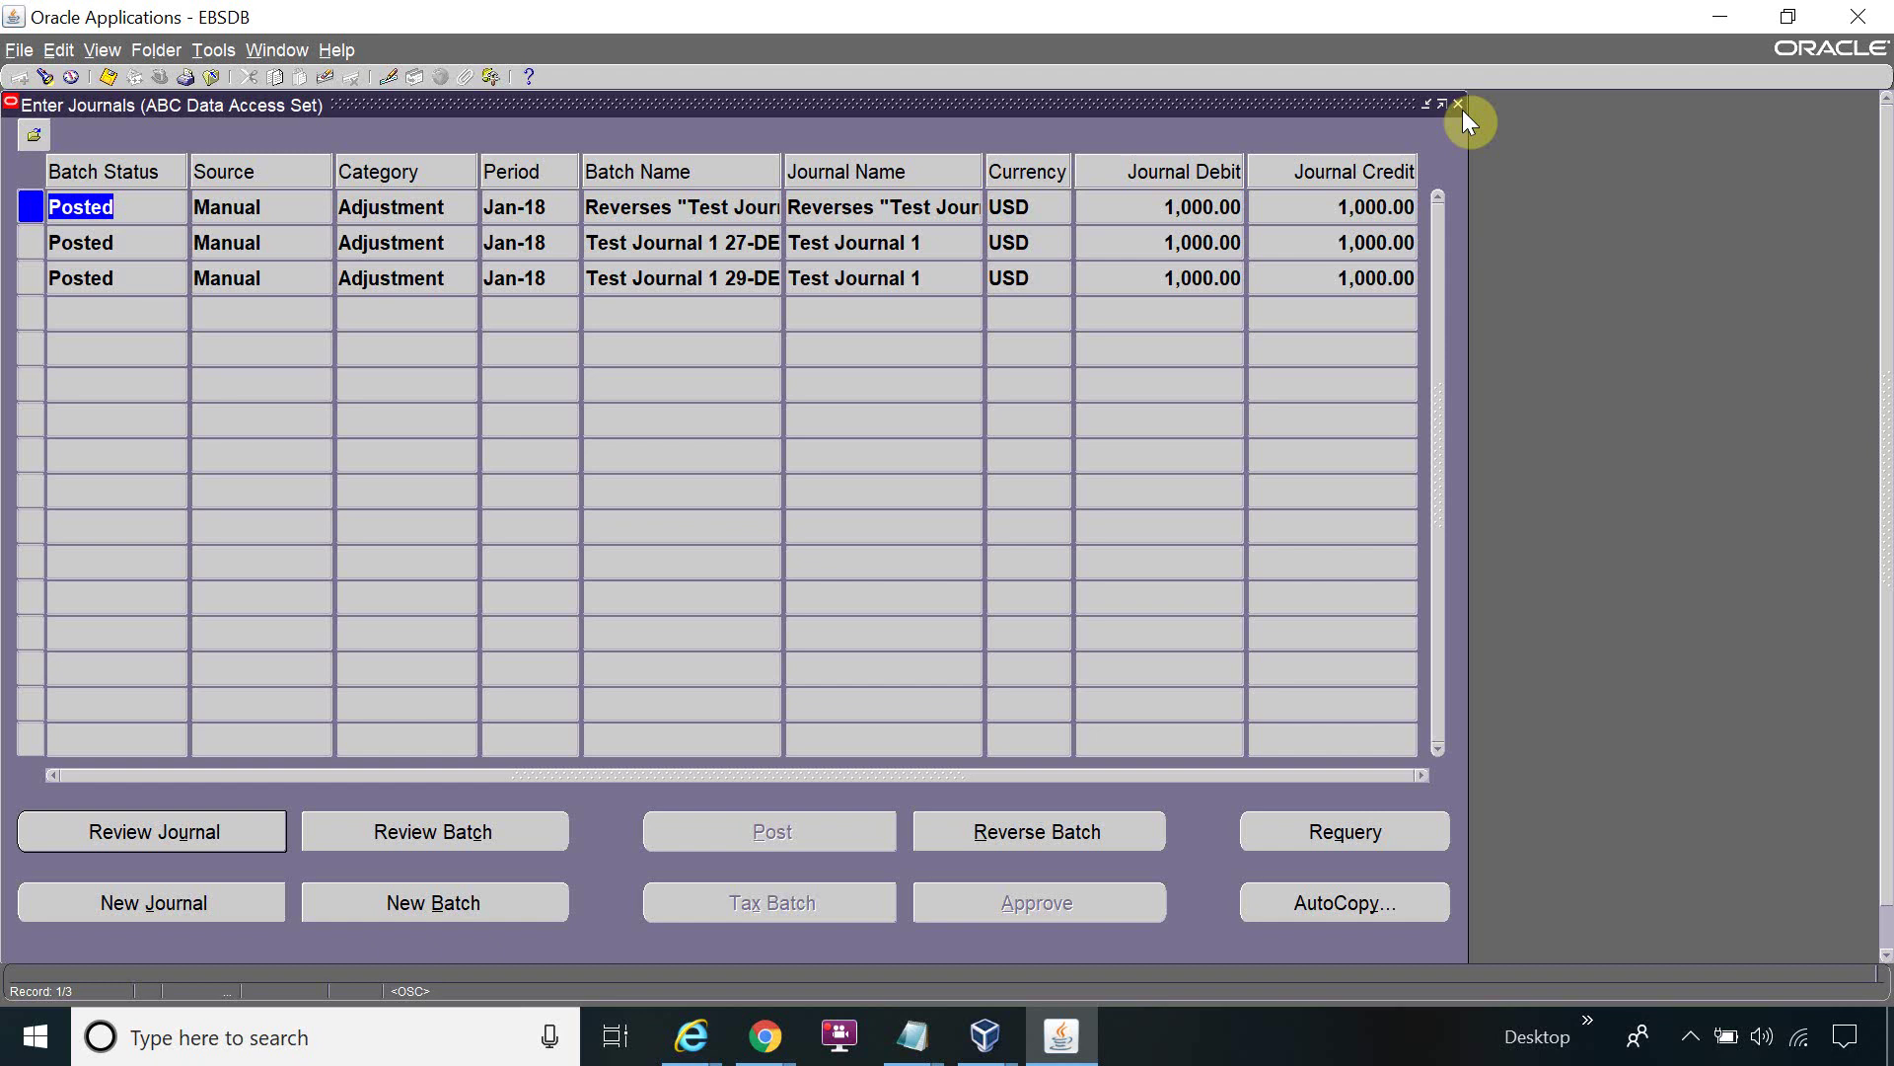
pyautogui.click(851, 1038)
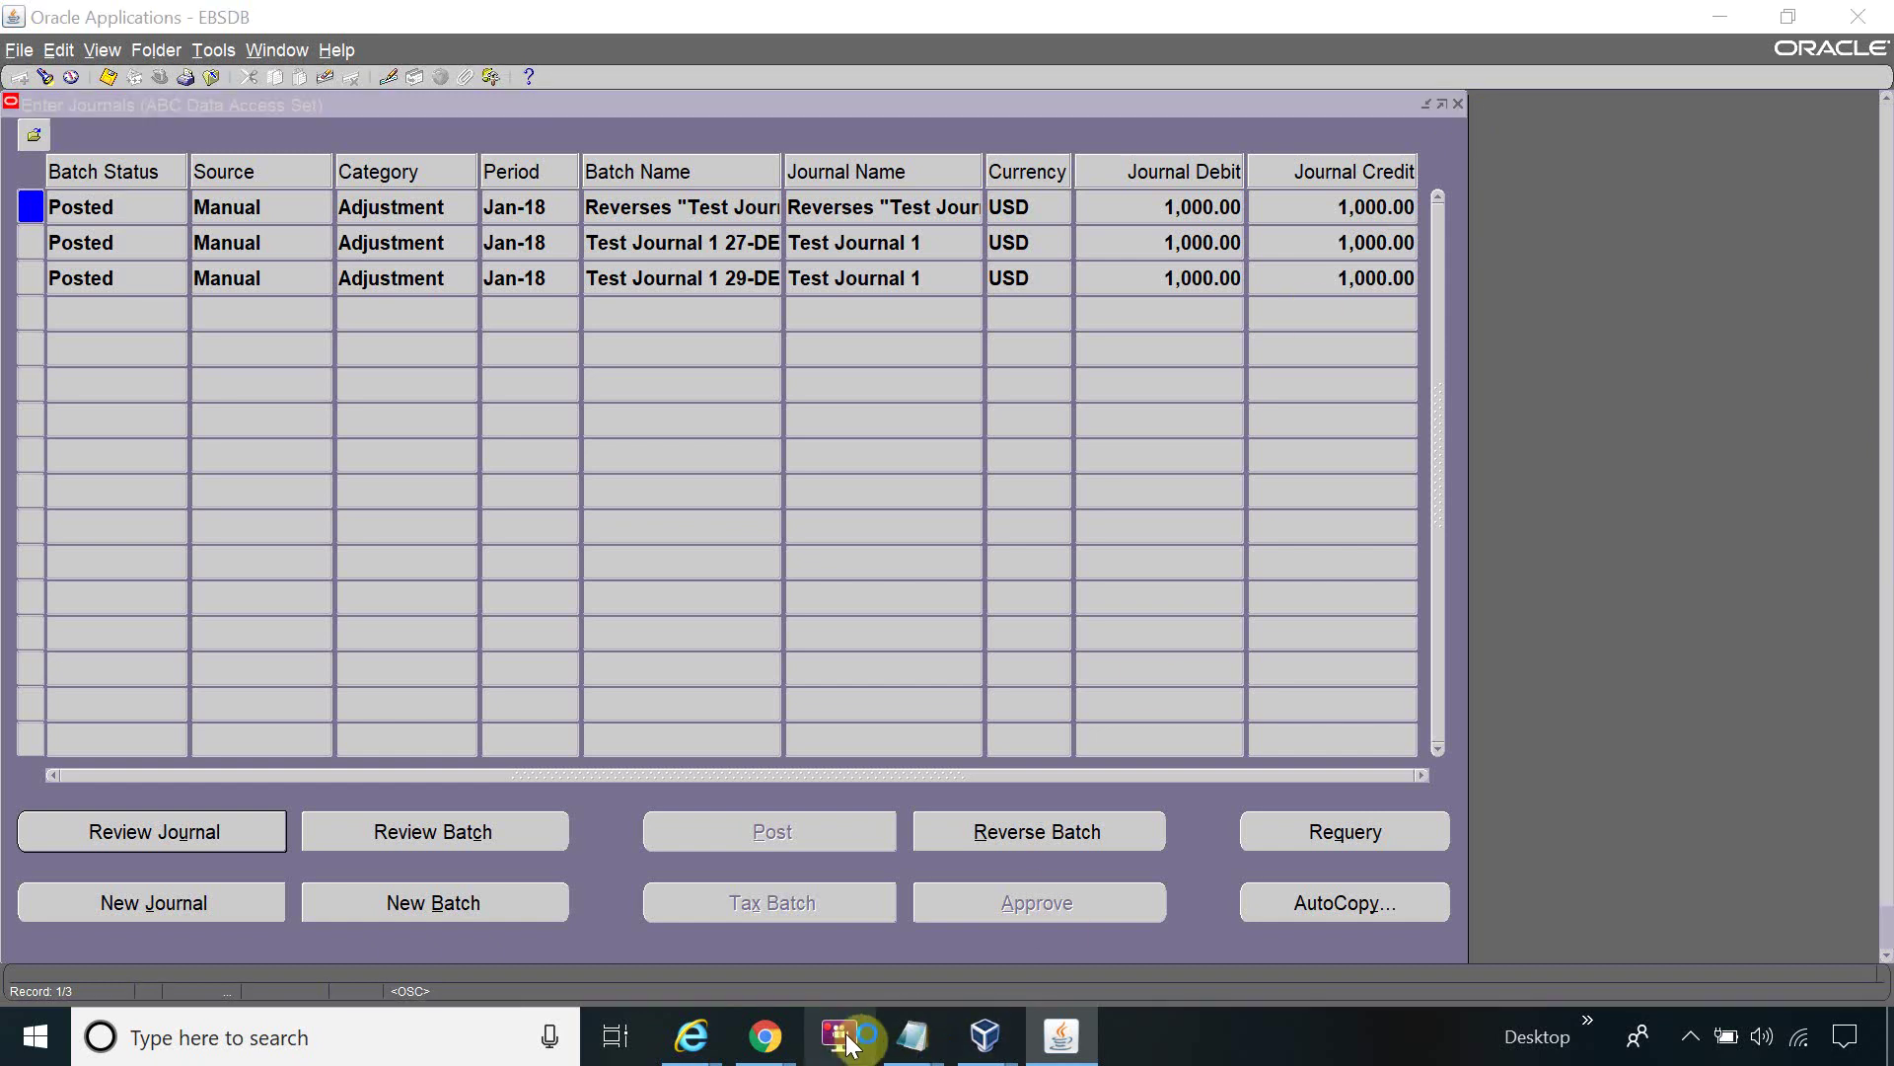